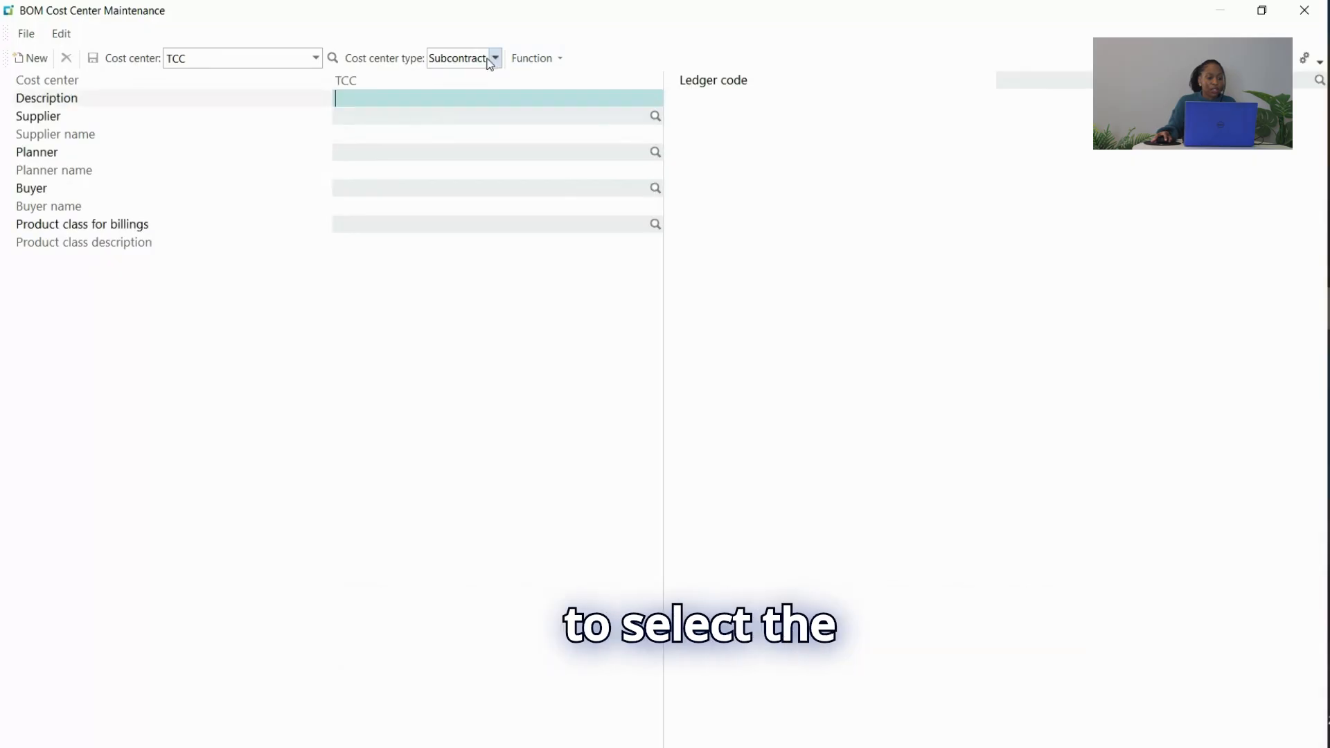
- Set the TCC cost center's type to Internal and enter "Cycles" as its description
{"action": "left_click", "coordinate": [455, 73]}
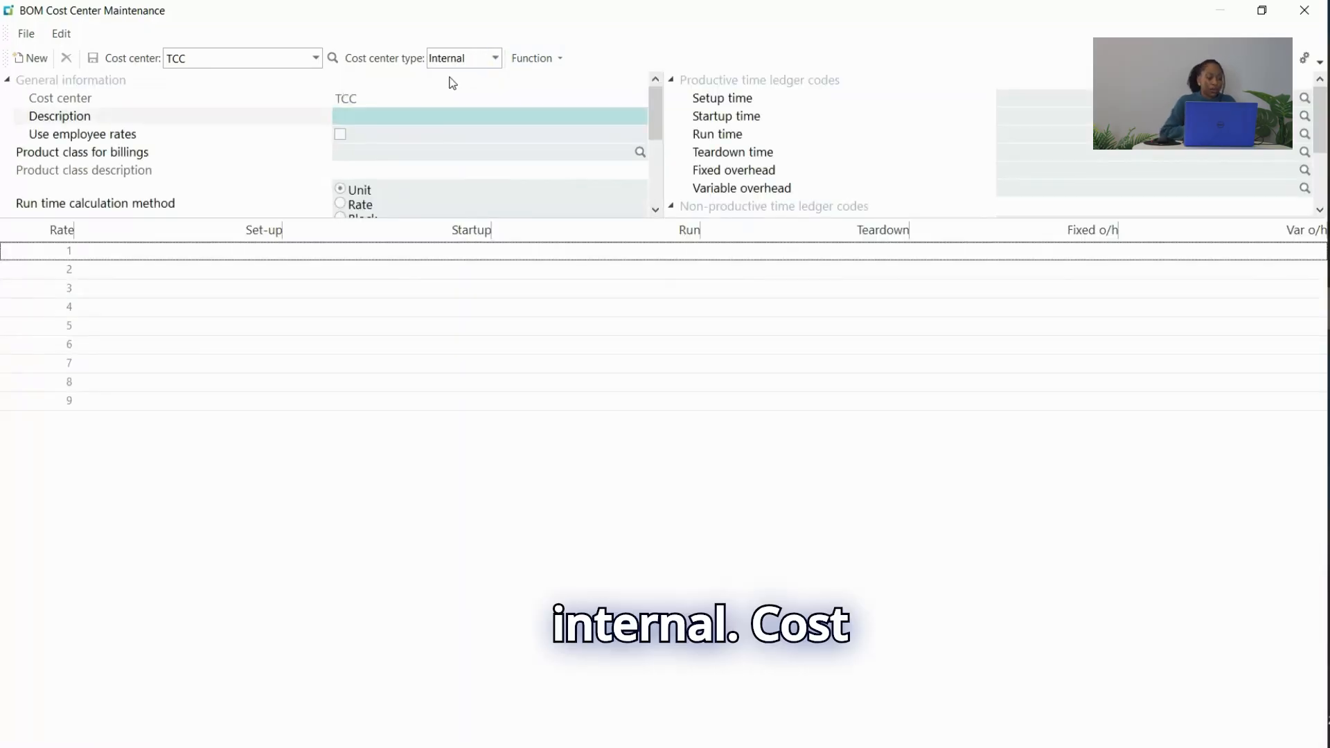
{"action": "type", "text": "C"}
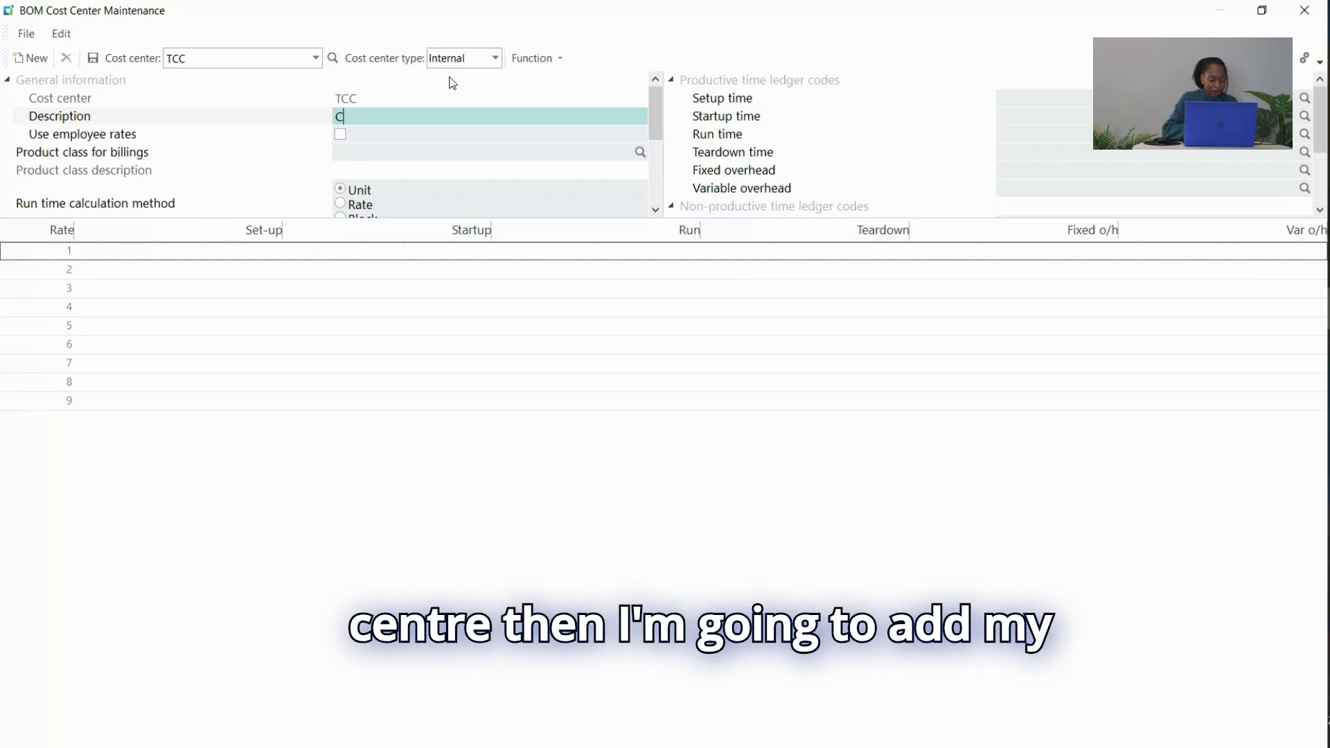
{"action": "type", "text": "ycles"}
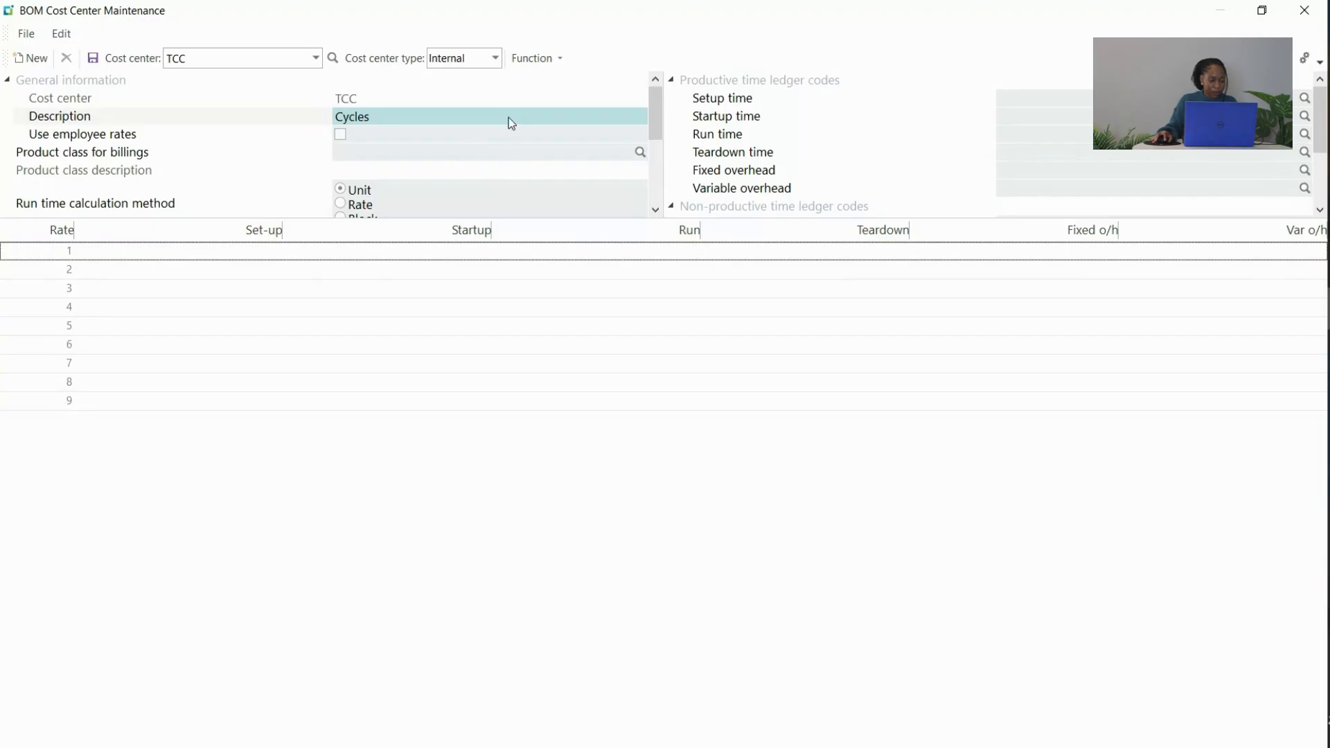
- Enlarge the cost center details area and enter 01-8000 as the productive setup time ledger code
{"action": "left_click", "coordinate": [597, 217]}
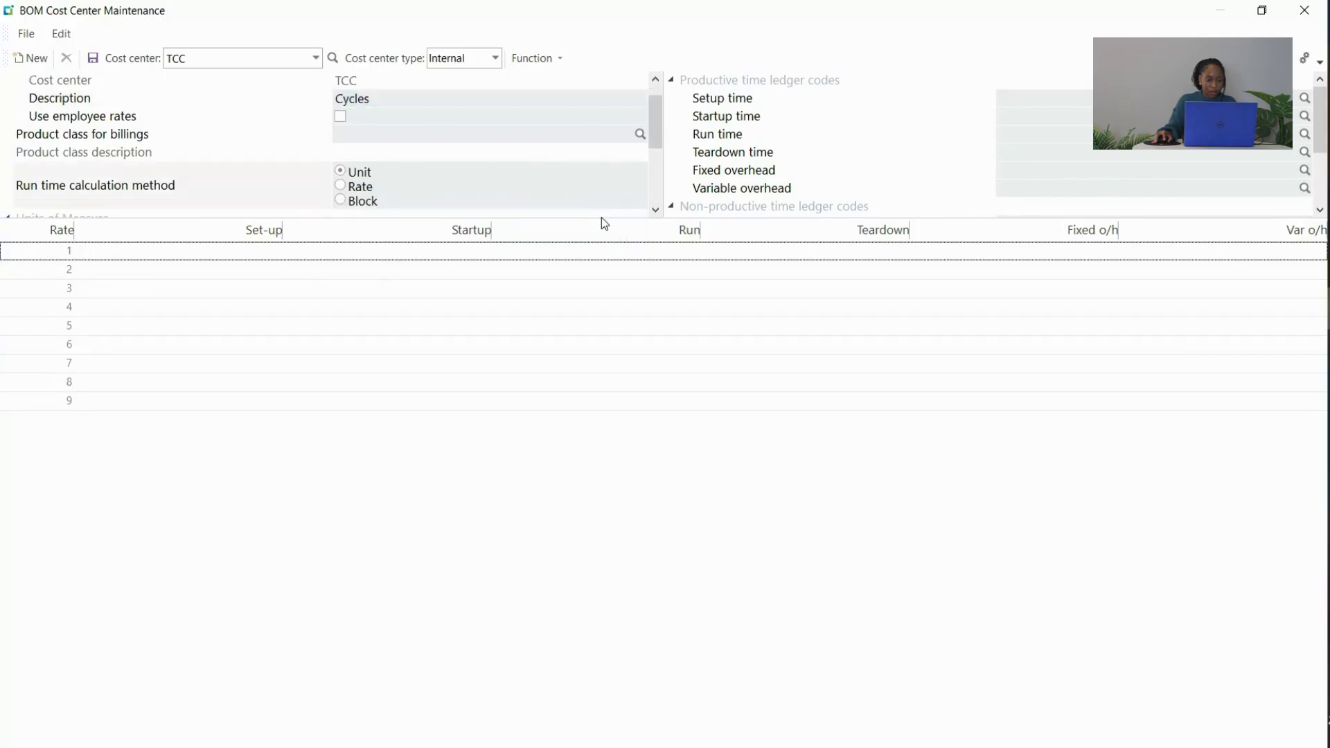
{"action": "left_click_drag", "start_coordinate": [601, 219], "coordinate": [562, 499]}
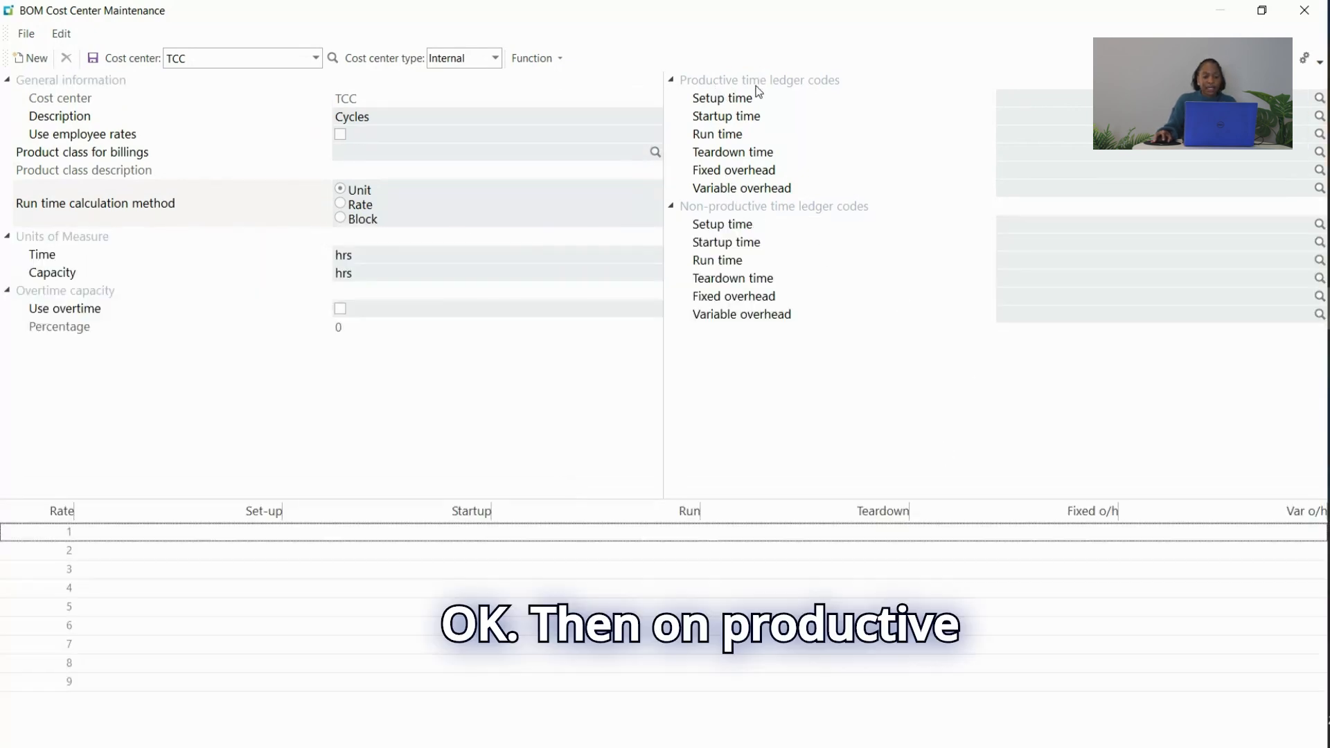
{"action": "left_click", "coordinate": [1076, 106]}
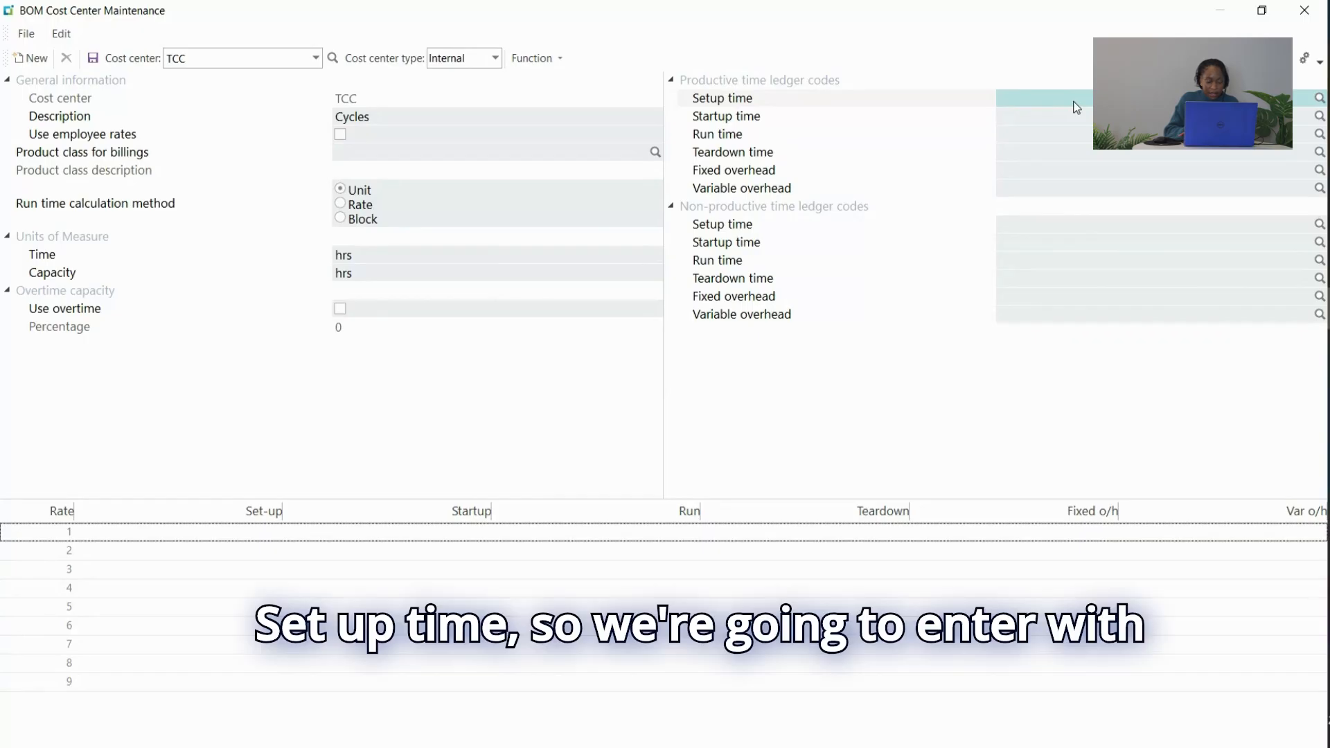
{"action": "type", "text": "0"}
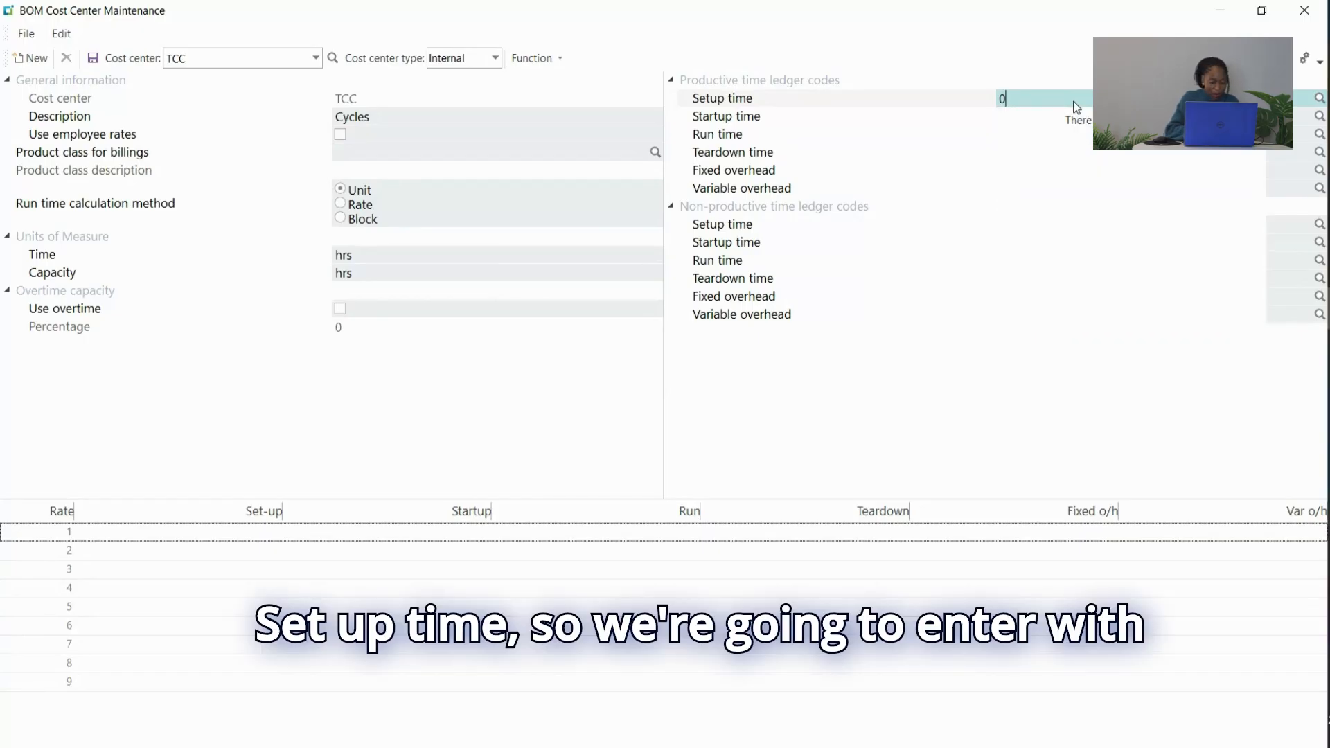
{"action": "type", "text": "1-"}
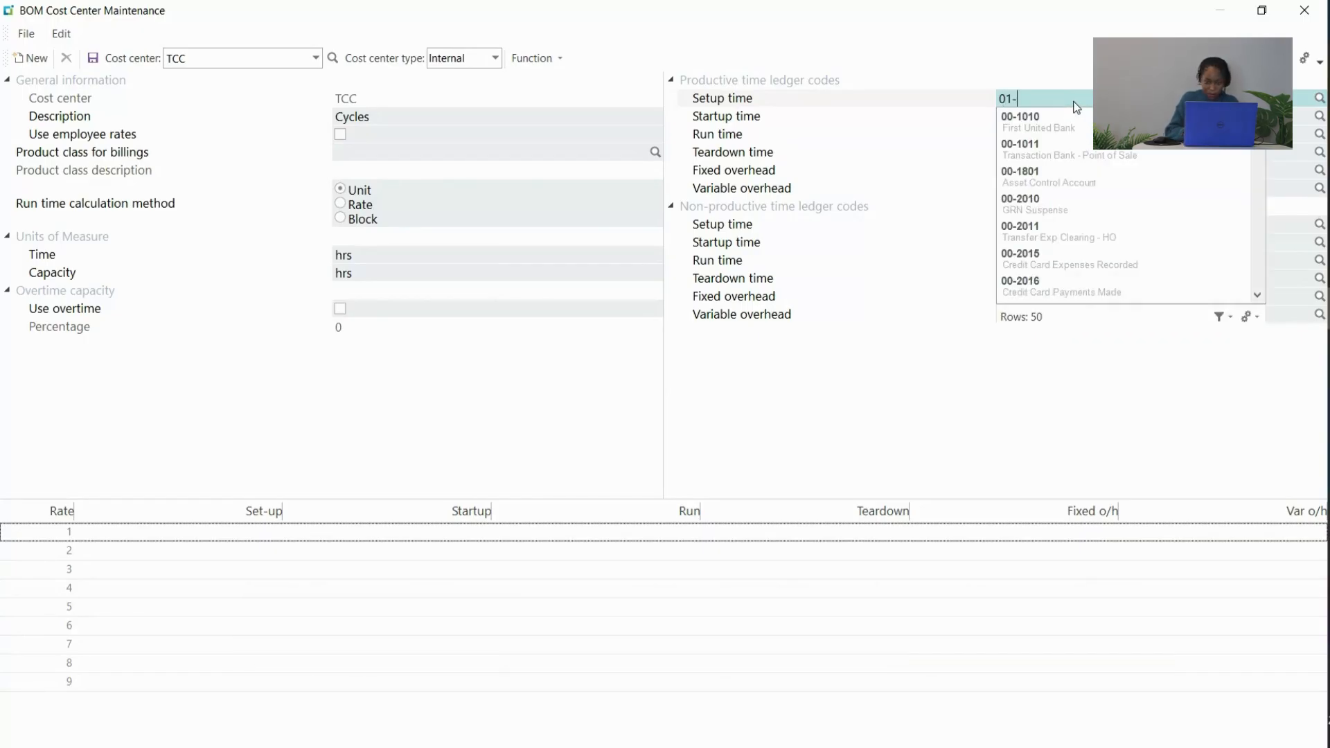
{"action": "type", "text": "8000"}
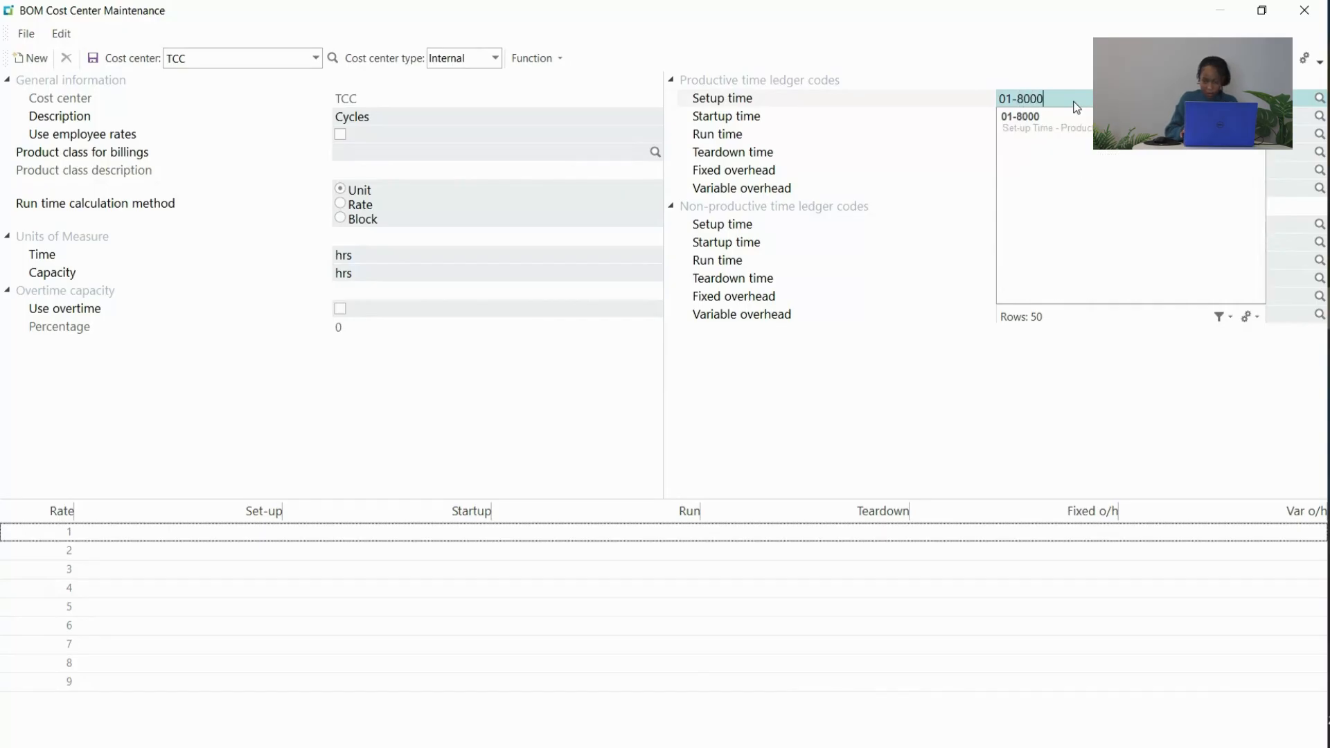
{"action": "key", "text": "Tab"}
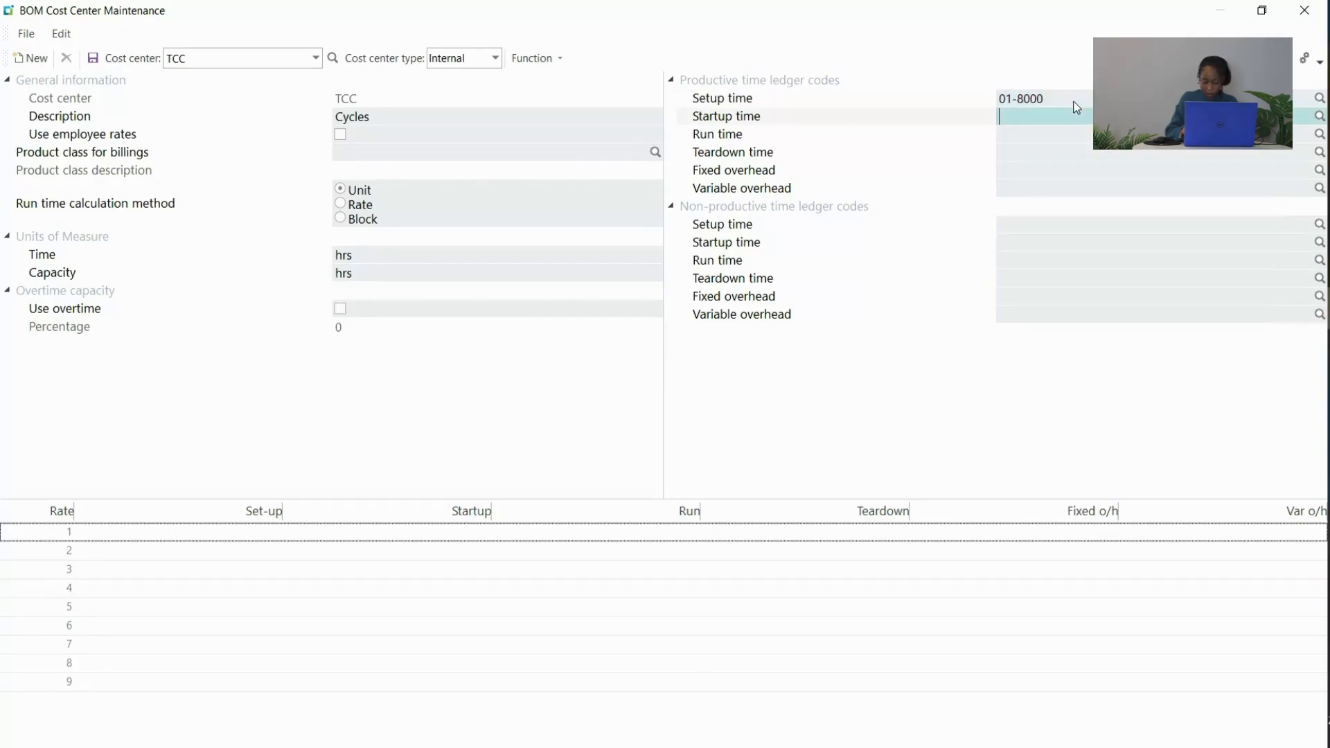
- Enter 01-8010 as the ledger code for productive startup time
{"action": "type", "text": "010"}
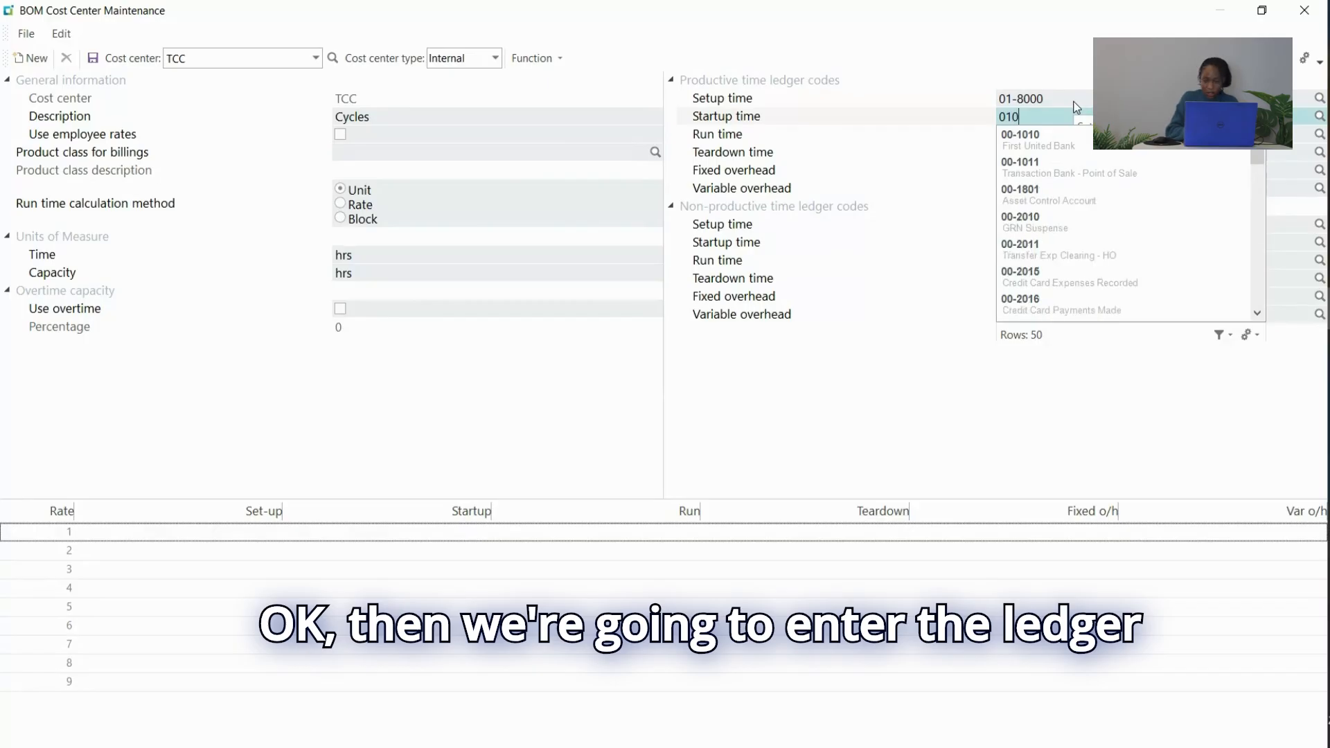
{"action": "key", "text": "BackSpace"}
{"action": "type", "text": "-"}
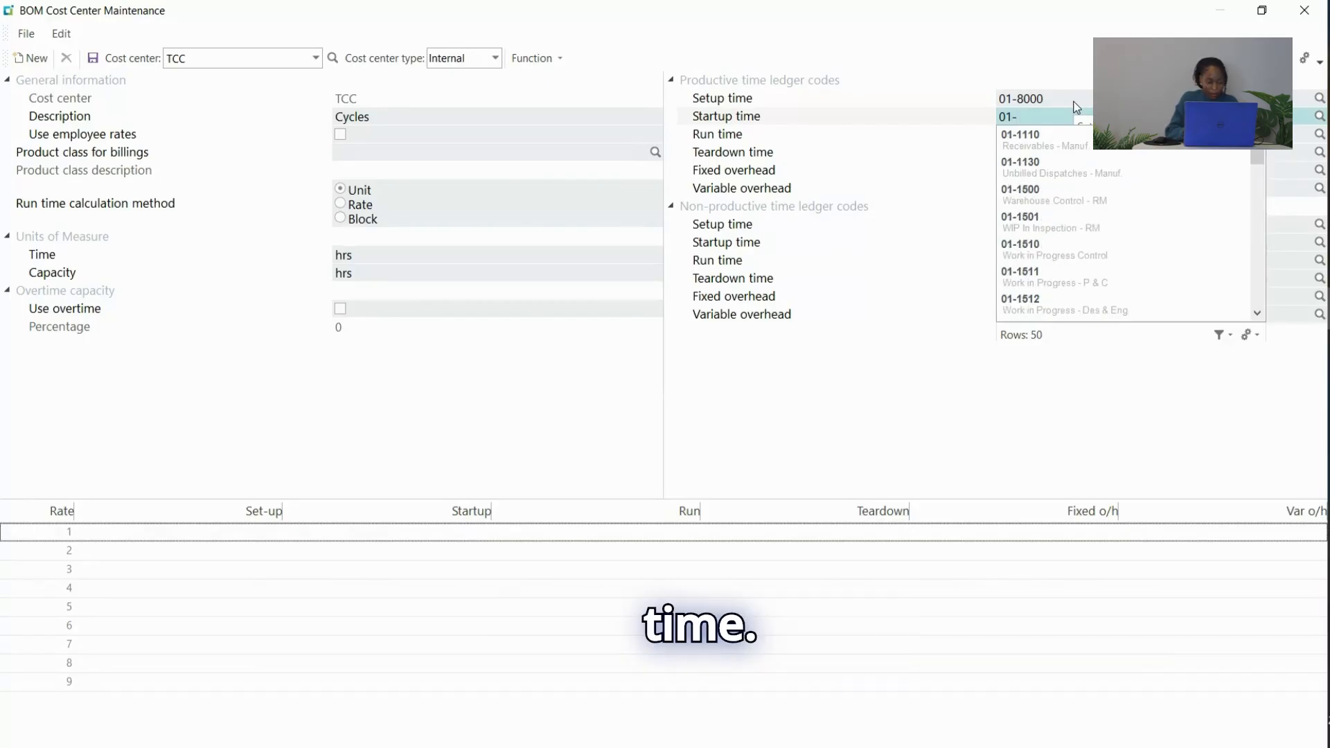
{"action": "type", "text": "80"}
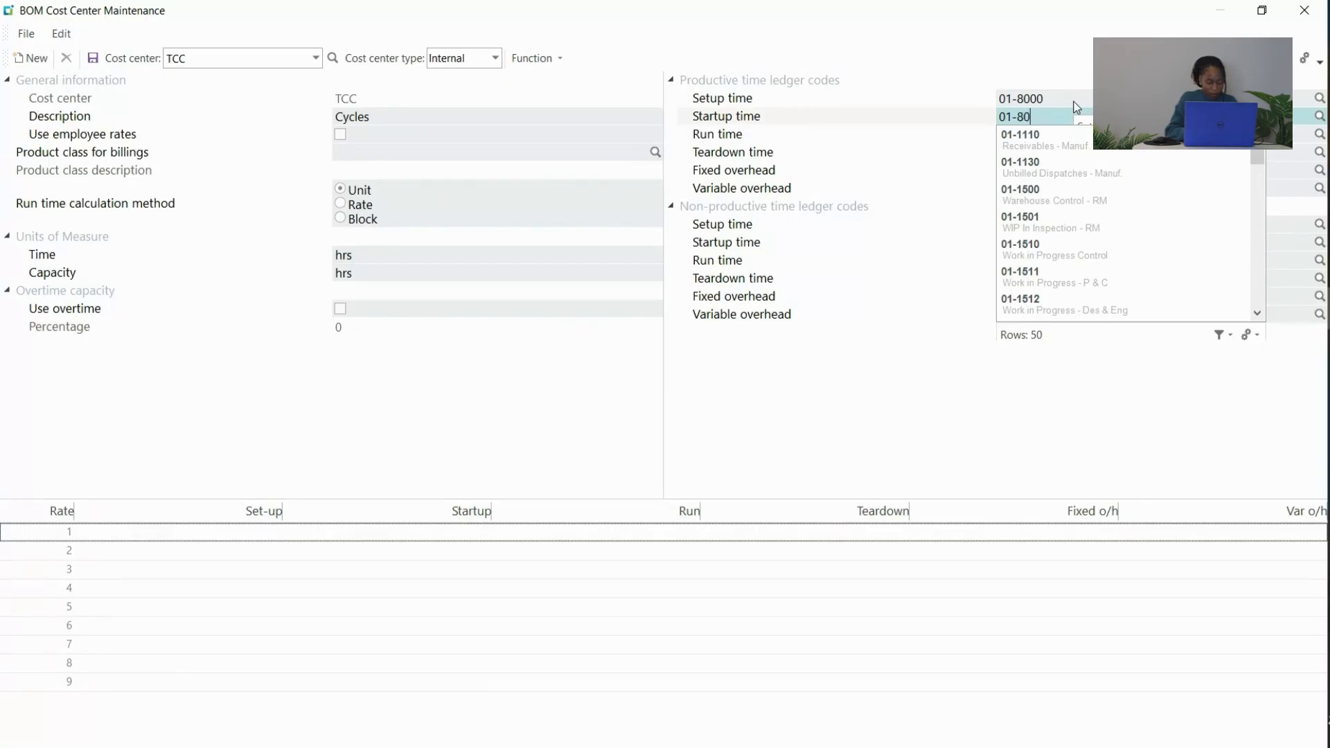
{"action": "type", "text": "10"}
{"action": "key", "text": "Tab"}
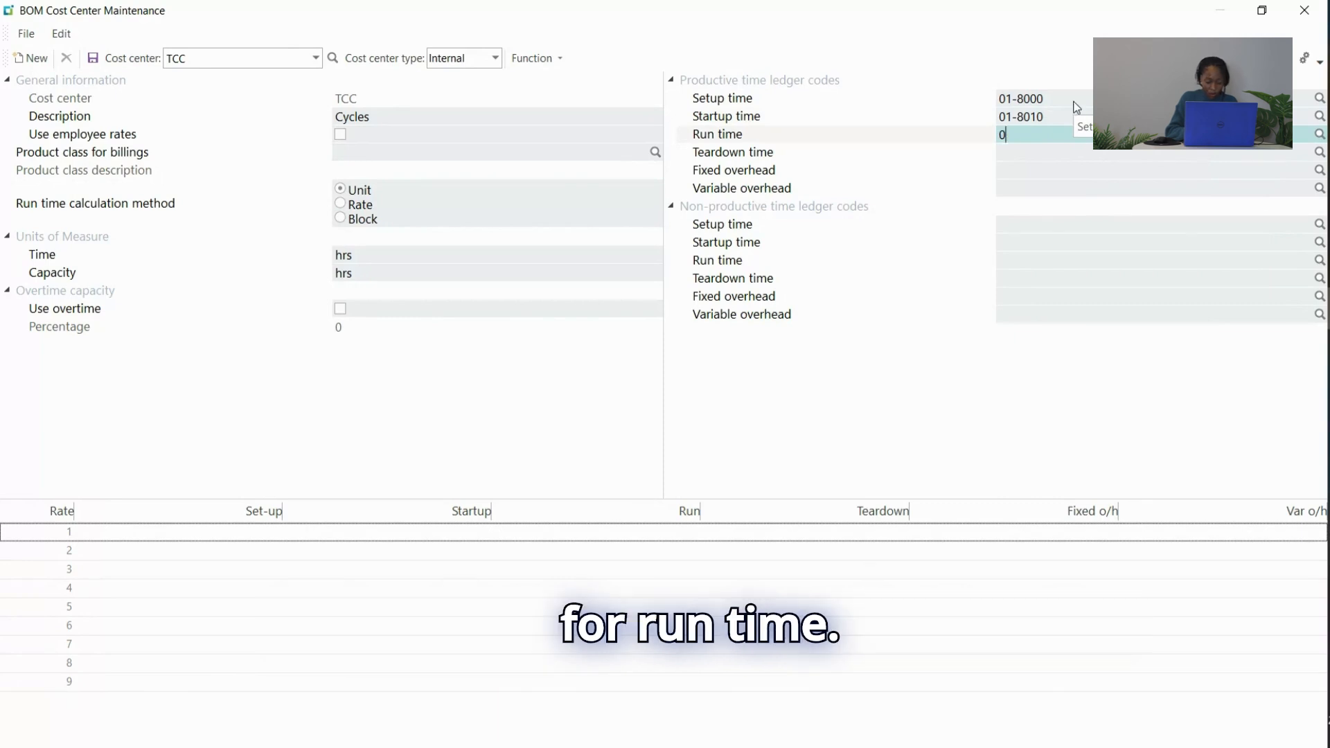
- Enter 01-8020 as the ledger code for productive run time
{"action": "type", "text": "01-"}
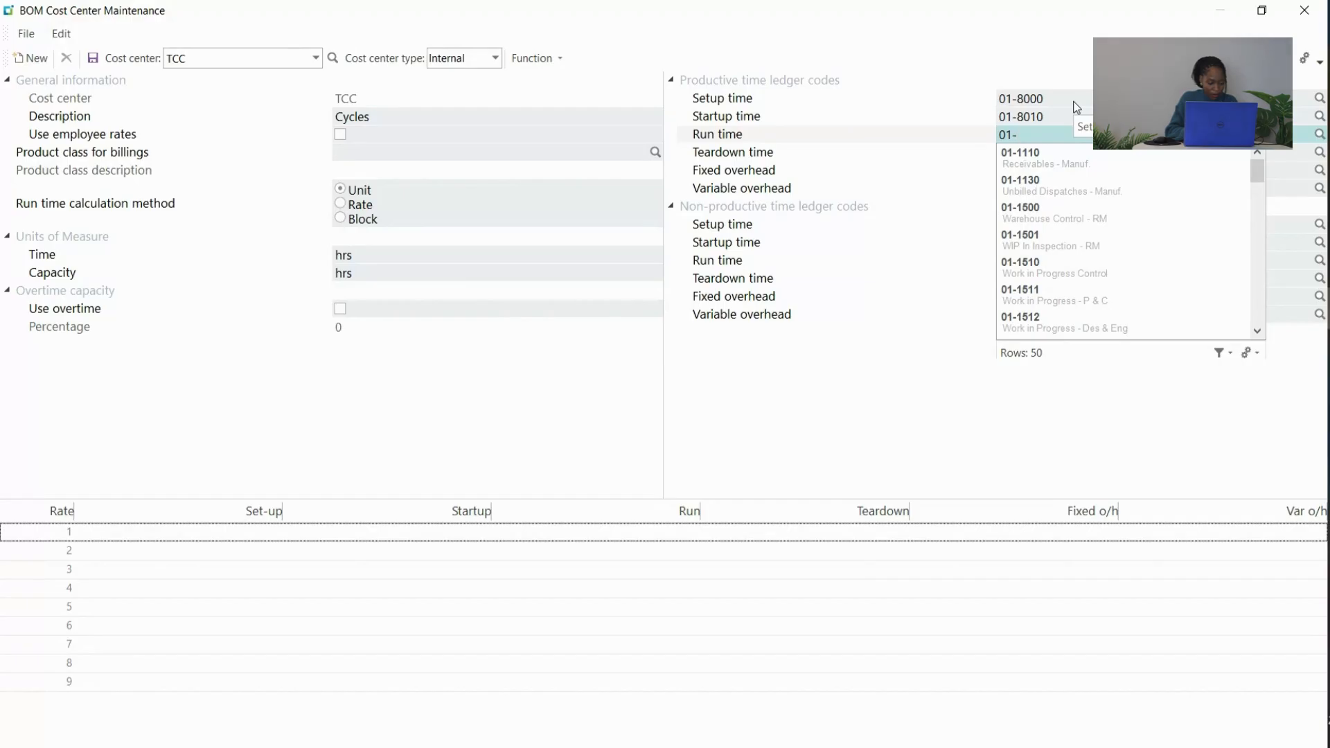
{"action": "type", "text": "80"}
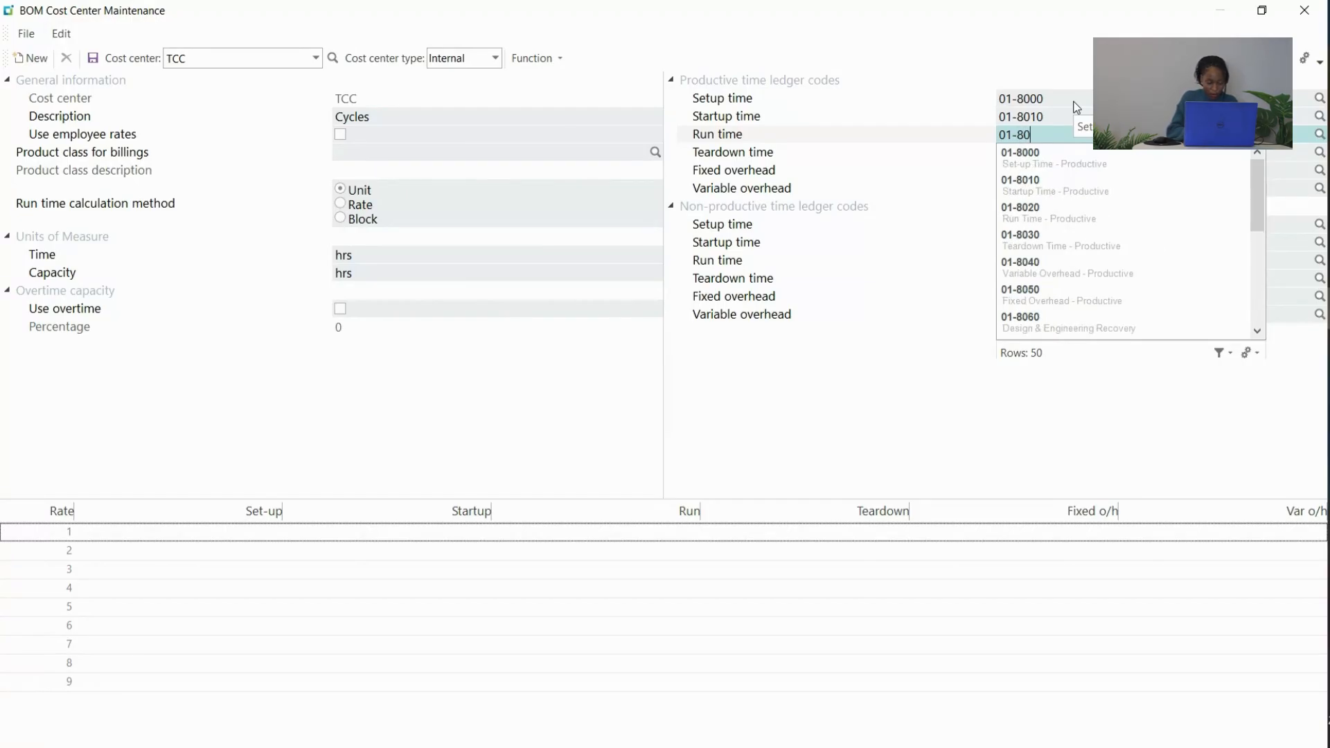
{"action": "type", "text": "20"}
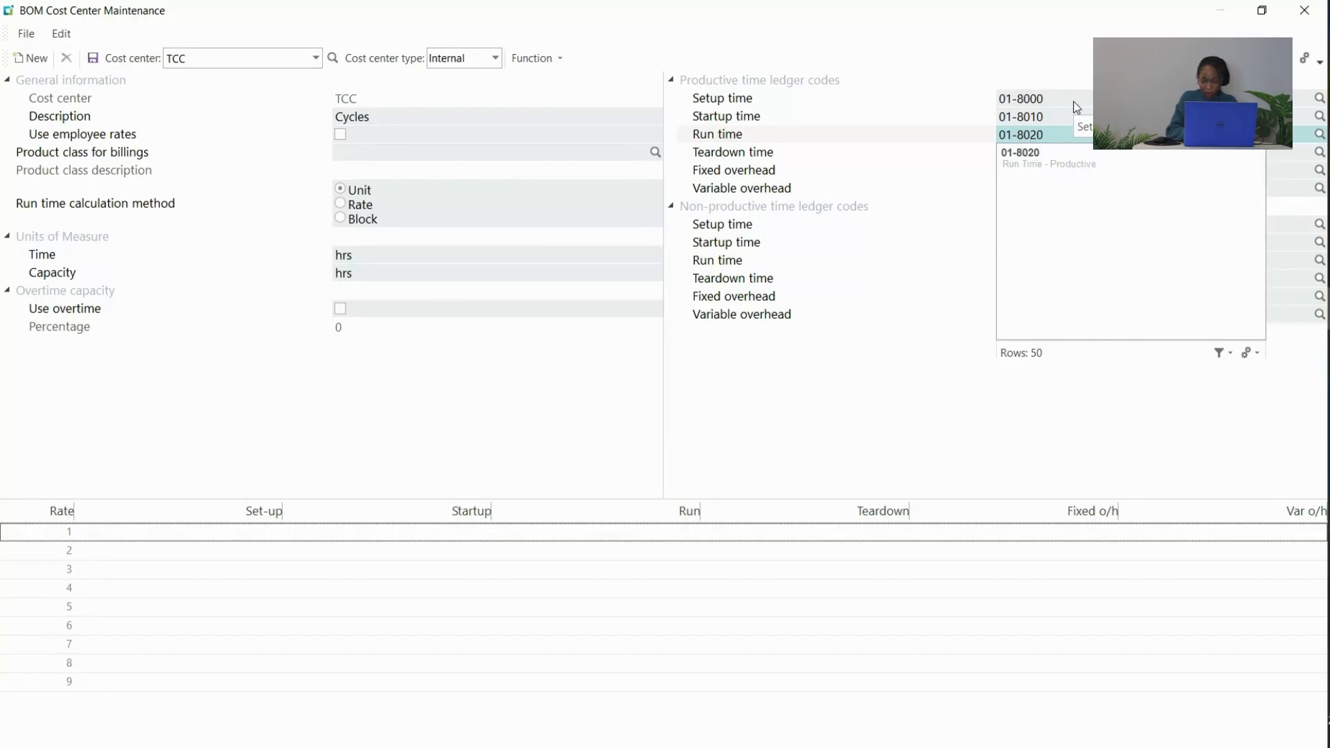
{"action": "key", "text": "Tab"}
- Enter 01-8030 as the ledger code for productive teardown time
{"action": "type", "text": "0"}
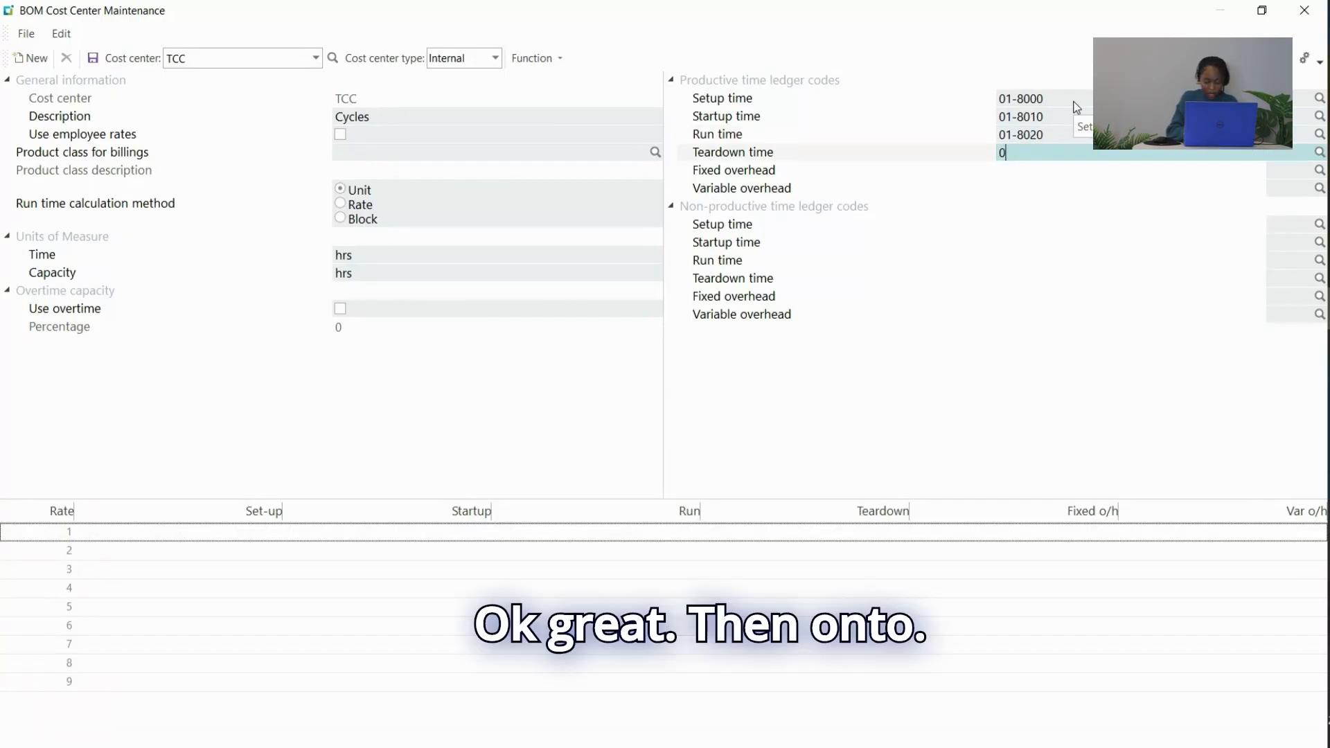
{"action": "type", "text": "1"}
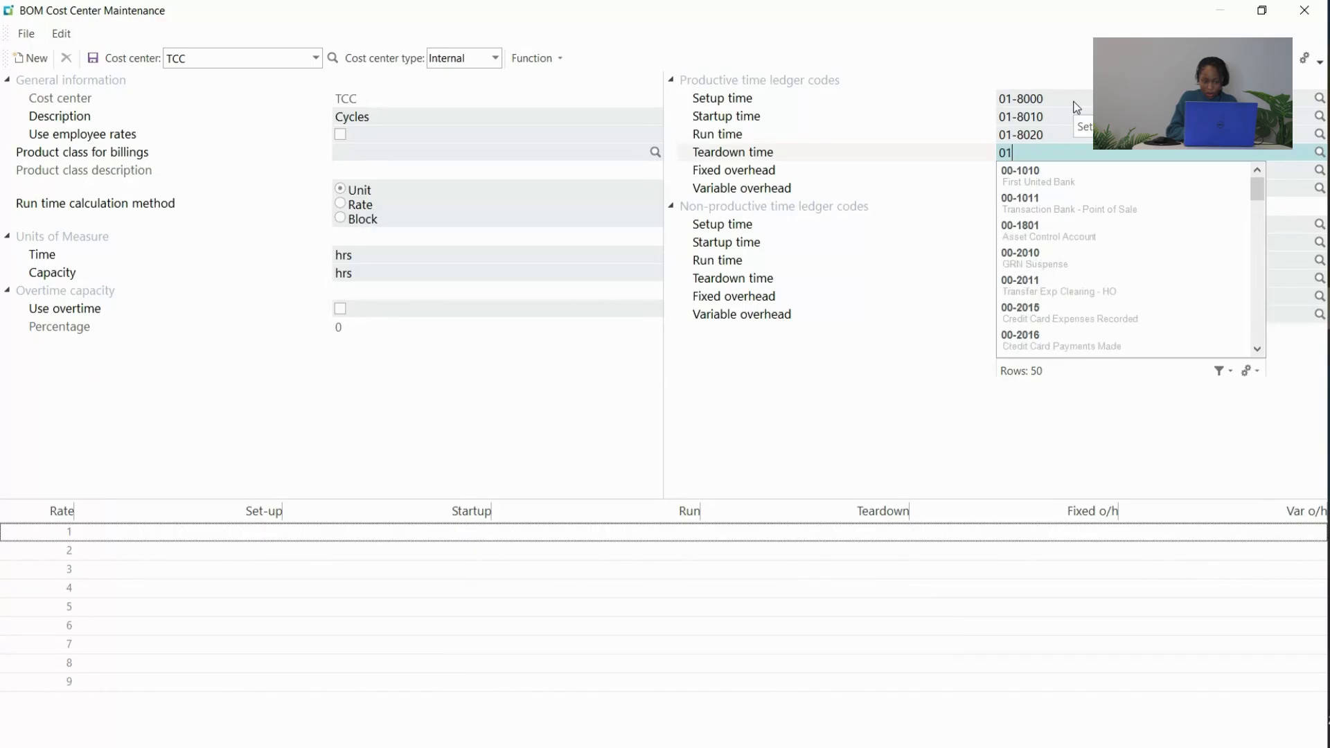
{"action": "type", "text": "-"}
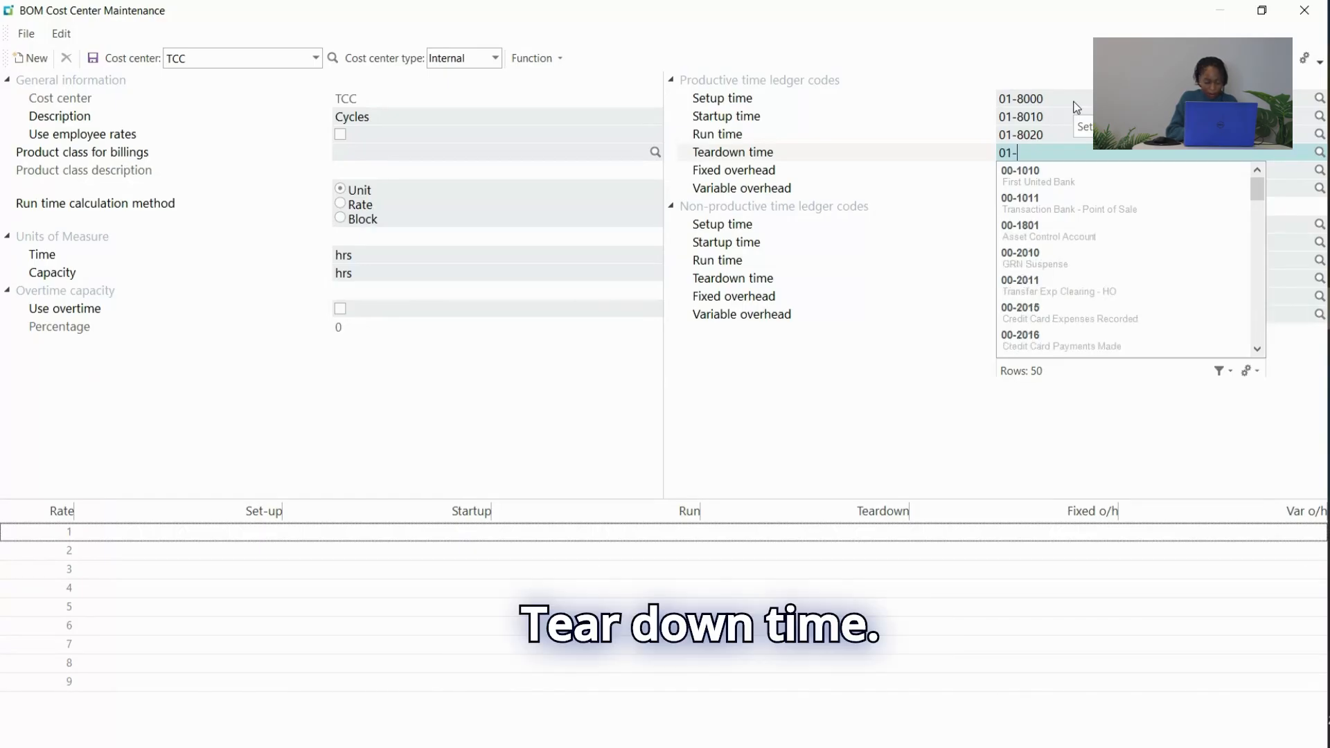
{"action": "type", "text": "8030"}
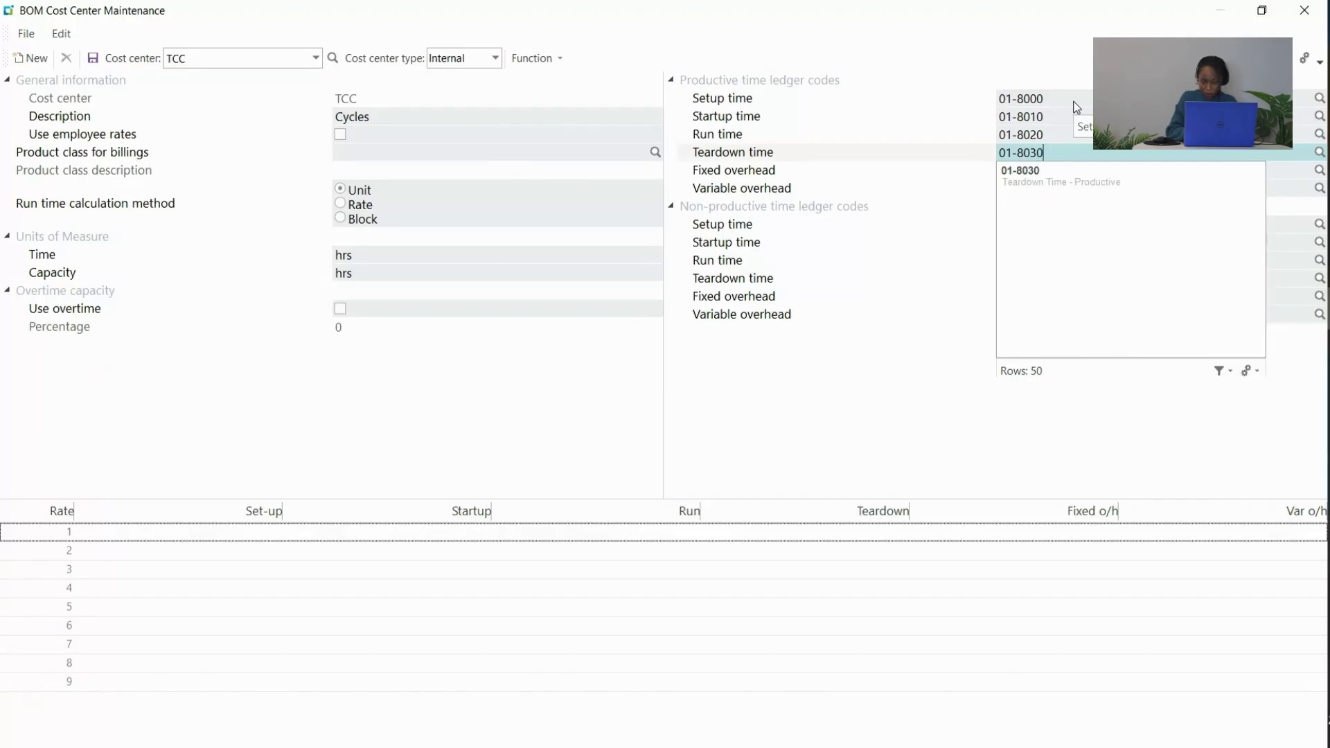
{"action": "key", "text": "Tab"}
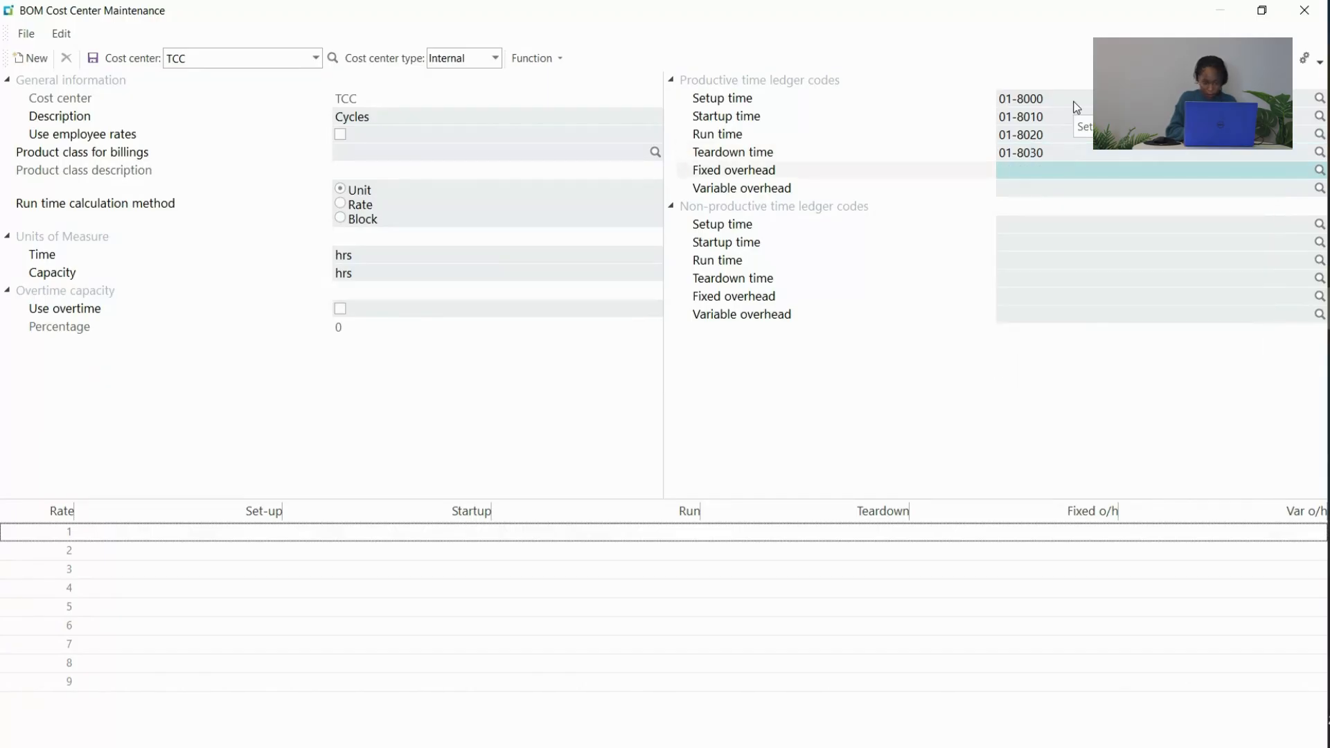
- Enter 01-8050 as the ledger code for fixed overhead under productive time
{"action": "type", "text": "01"}
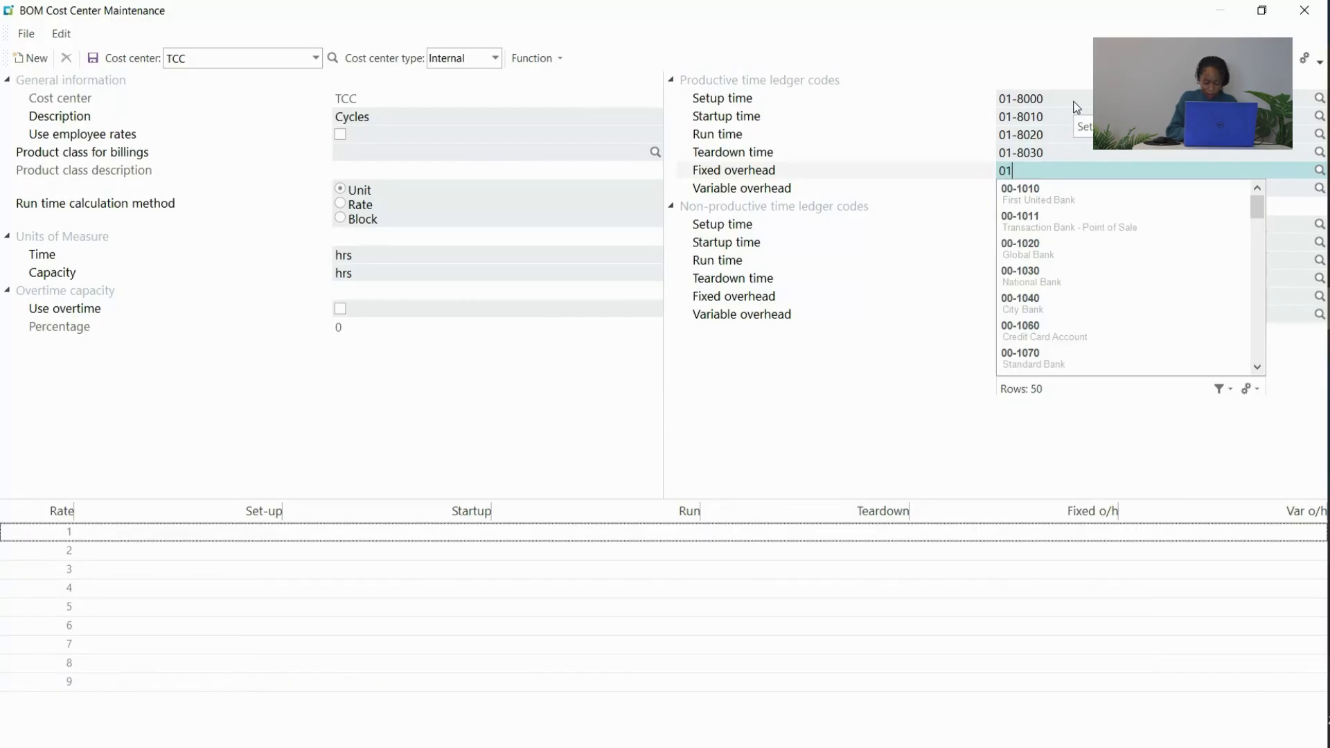
{"action": "type", "text": "-"}
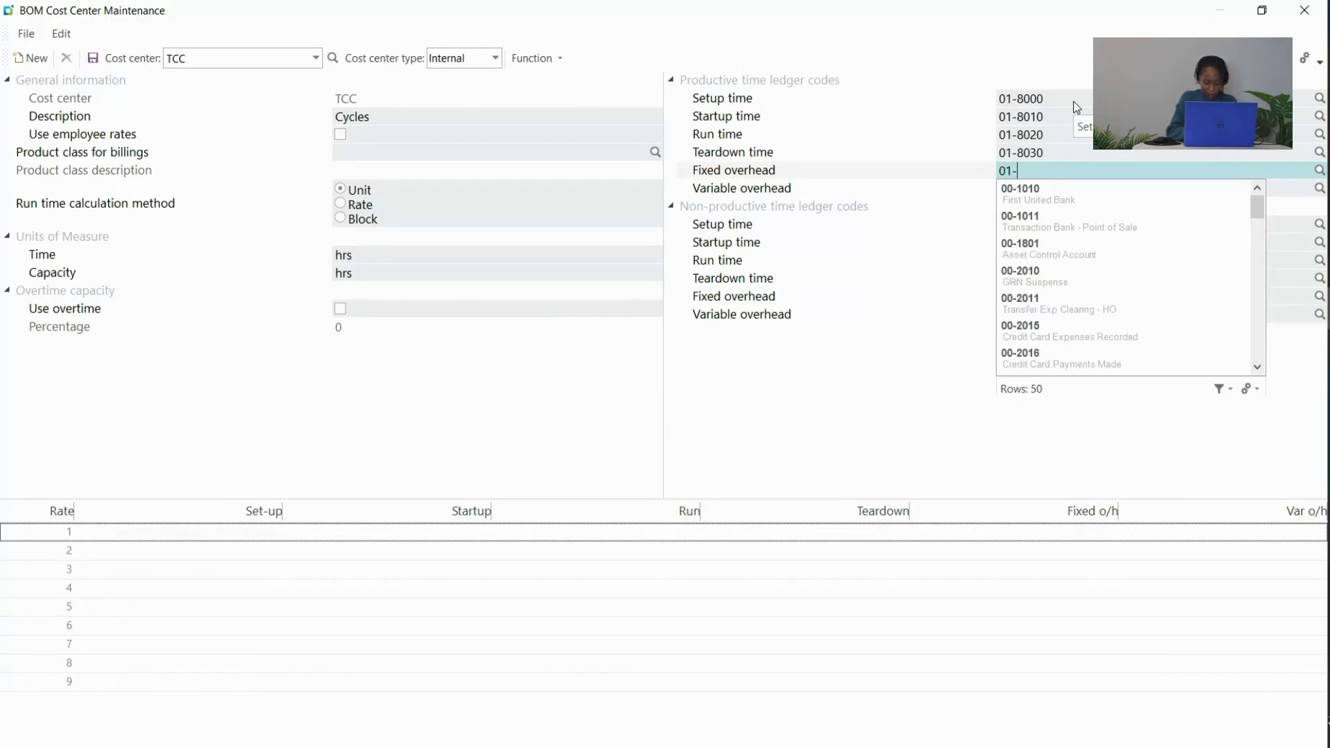
{"action": "type", "text": "8050"}
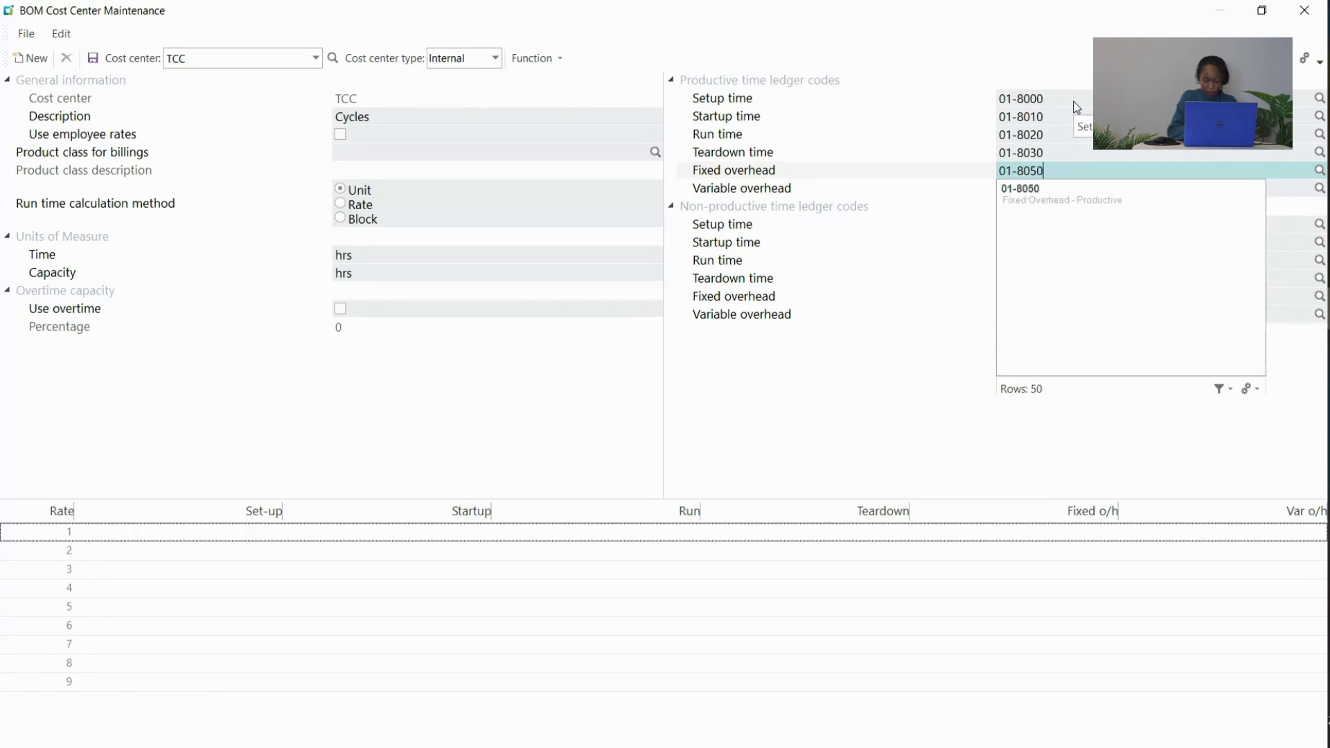
{"action": "key", "text": "Tab"}
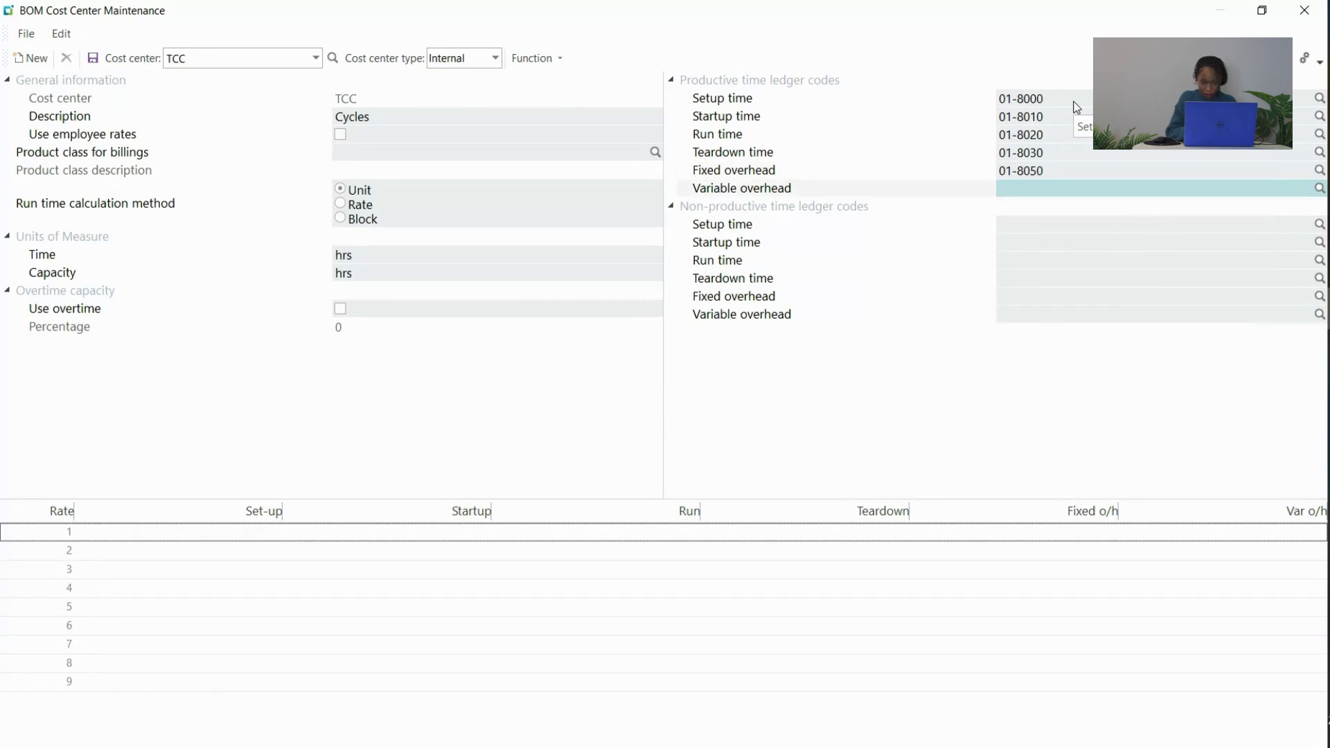
- Enter 01-8040 as the ledger code for variable overhead under productive time
{"action": "type", "text": "0"}
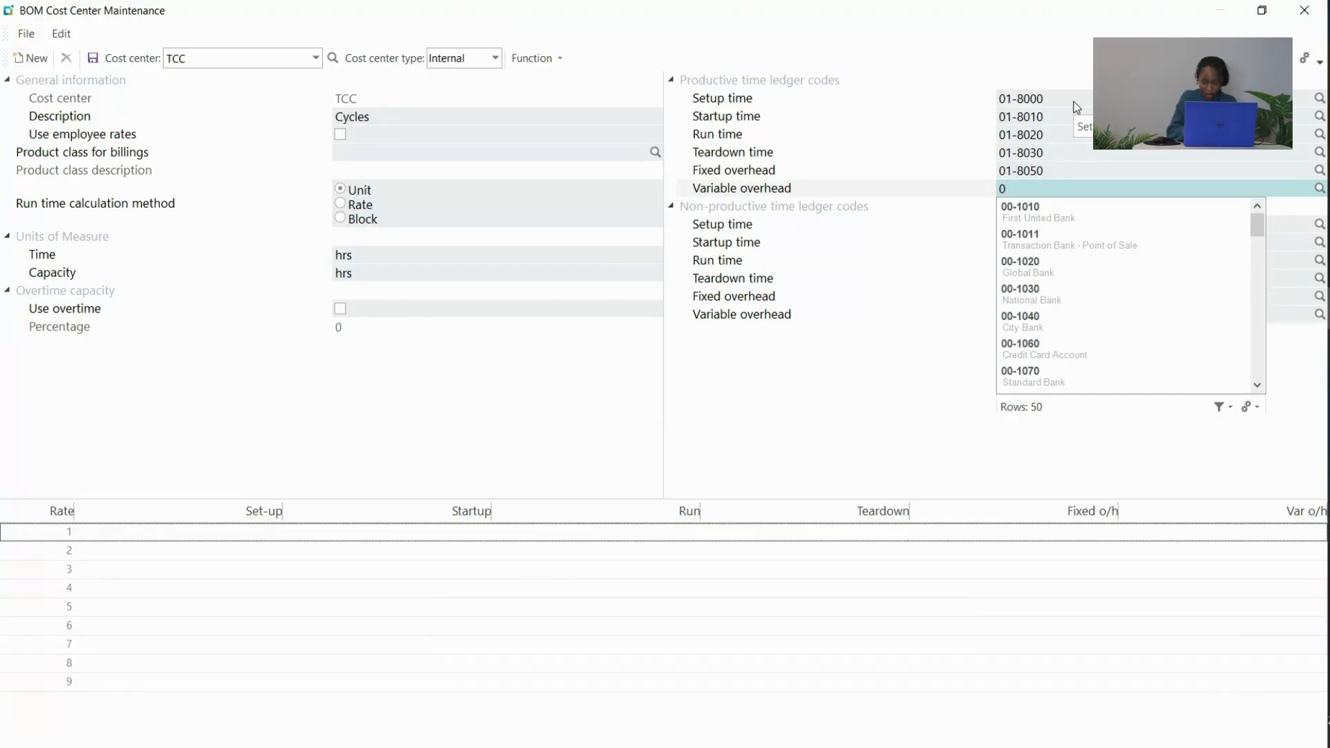
{"action": "type", "text": "1-"}
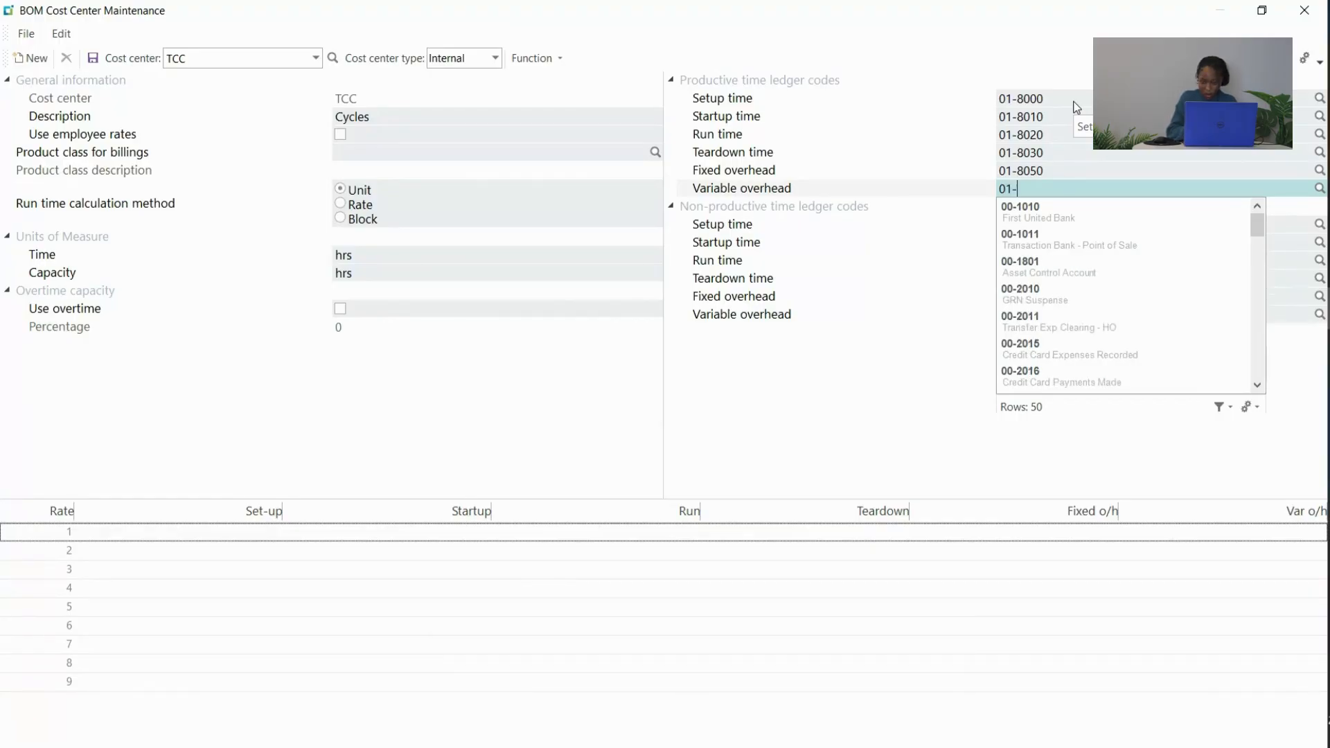
{"action": "type", "text": "80"}
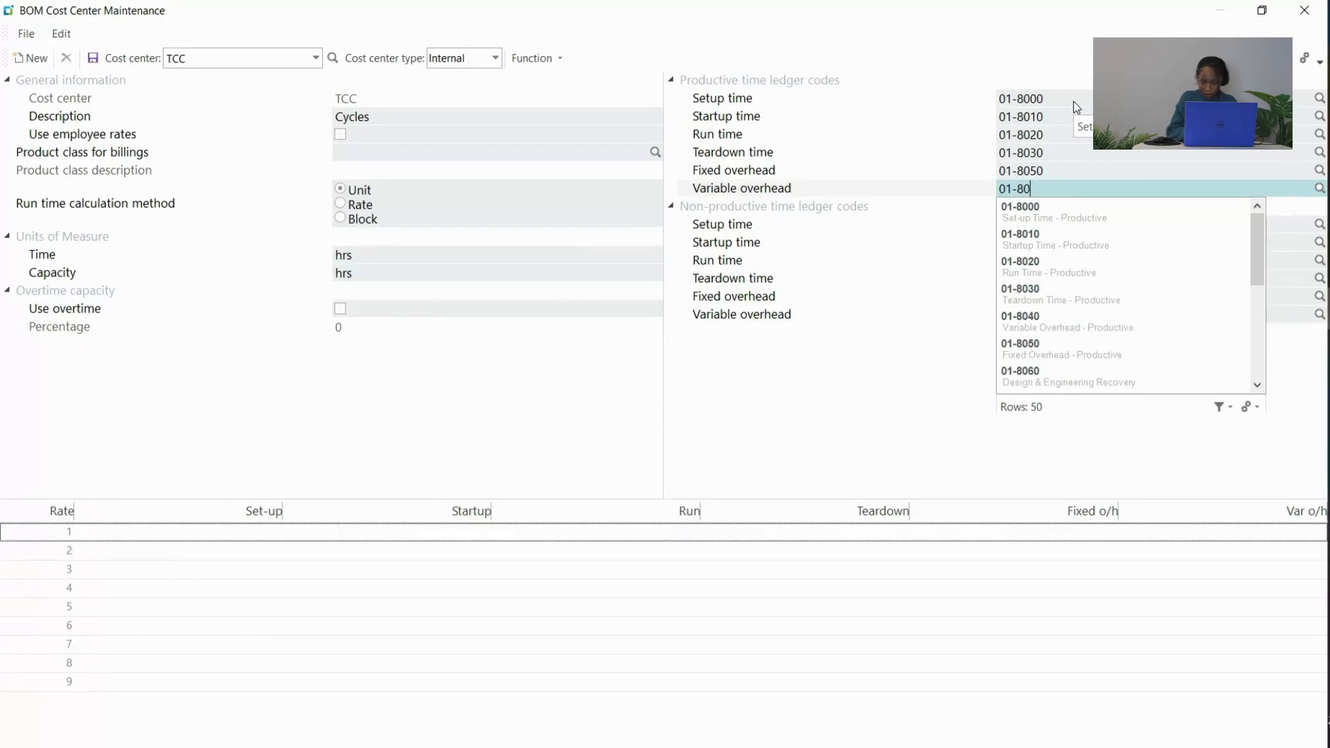
{"action": "type", "text": "40"}
{"action": "key", "text": "Tab"}
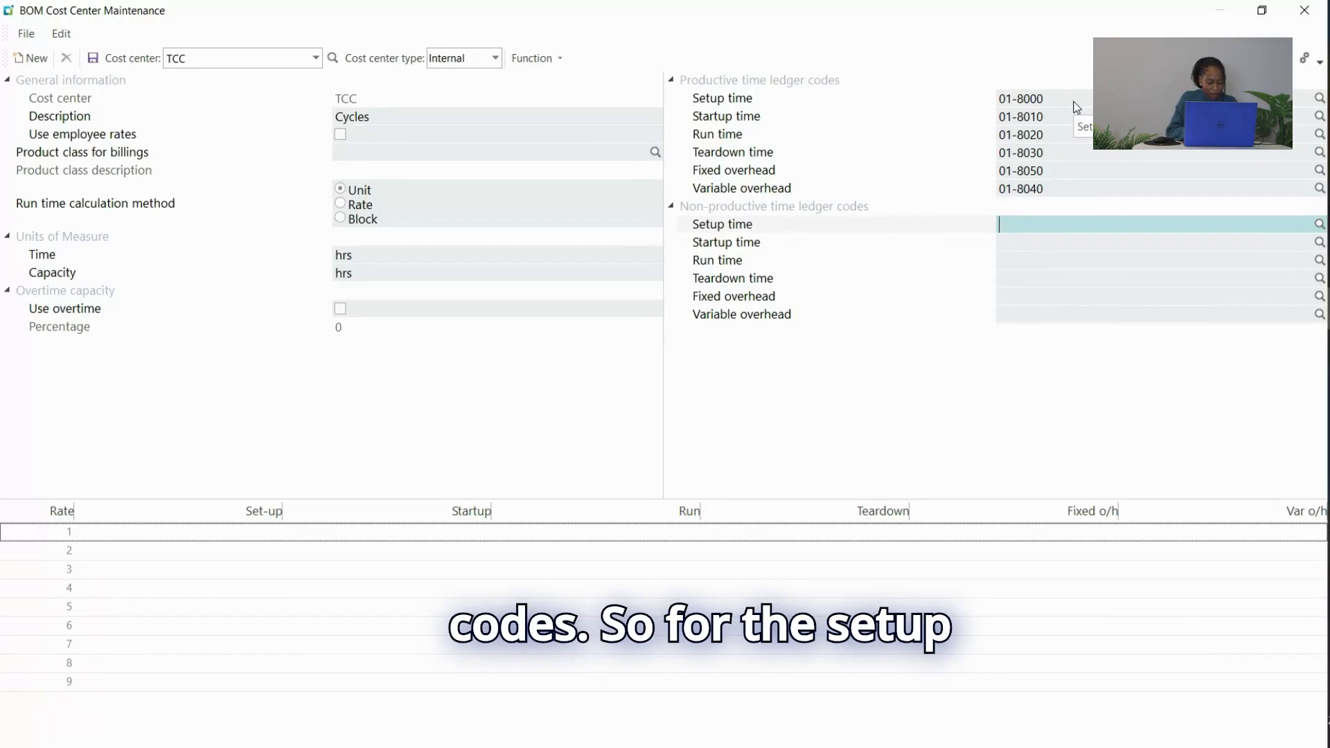
- Enter 01-8100 as the ledger code for non-productive setup time
{"action": "type", "text": "0"}
{"action": "key", "text": "BackSpace"}
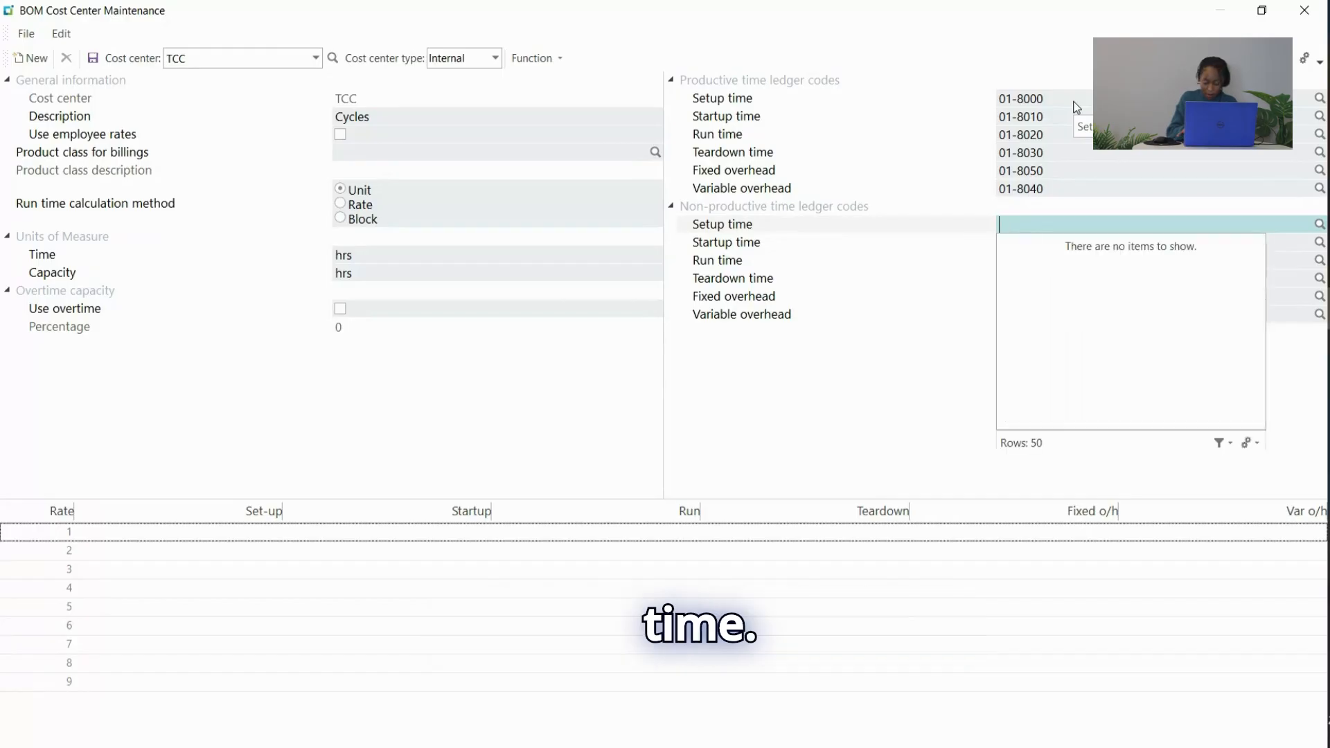
{"action": "type", "text": "01-"}
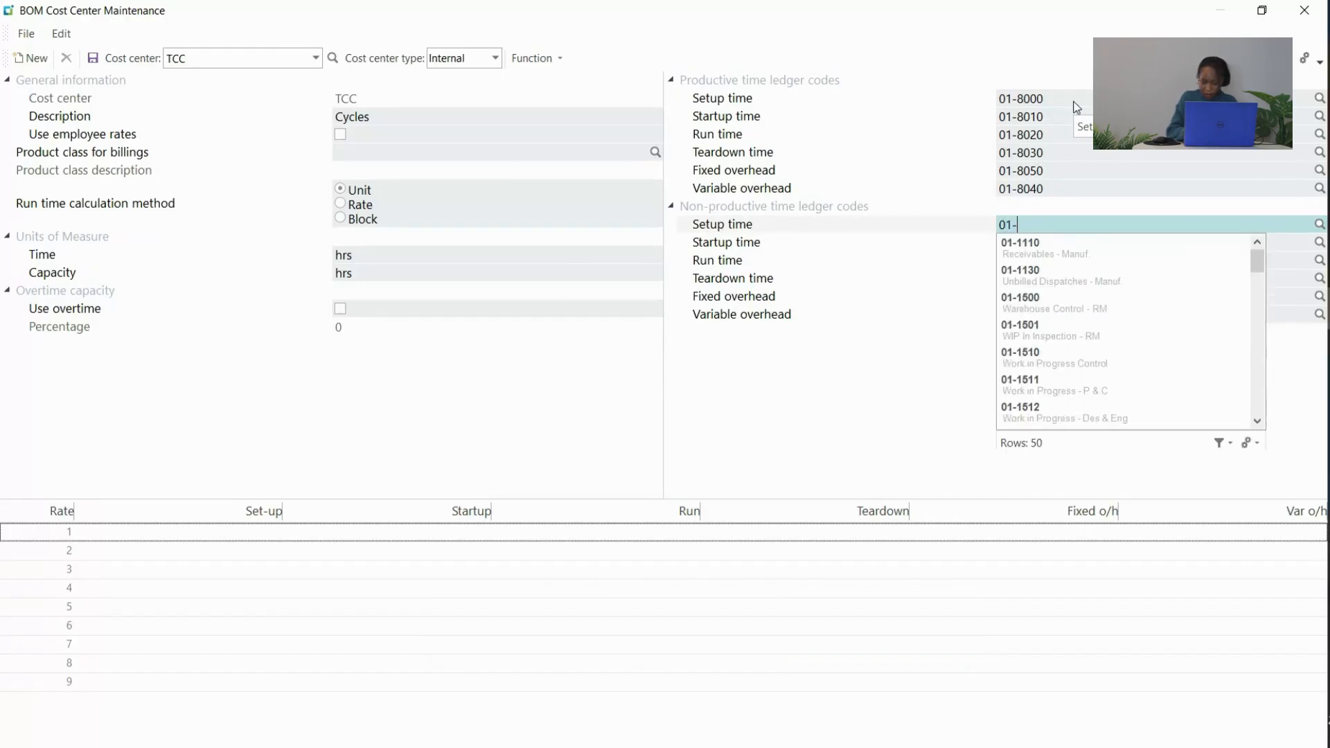
{"action": "type", "text": "8100"}
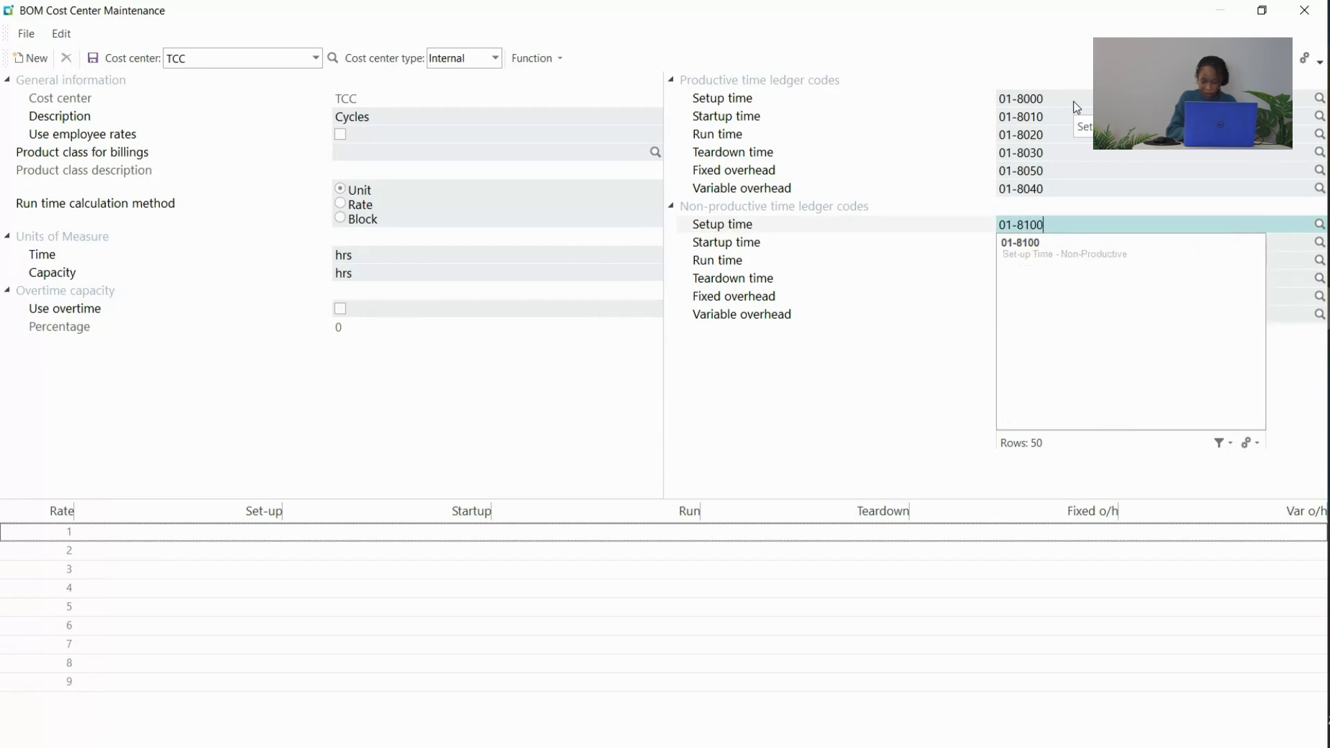
{"action": "key", "text": "Tab"}
- Enter 01-8110 as the ledger code for non-productive startup time
{"action": "type", "text": "01-"}
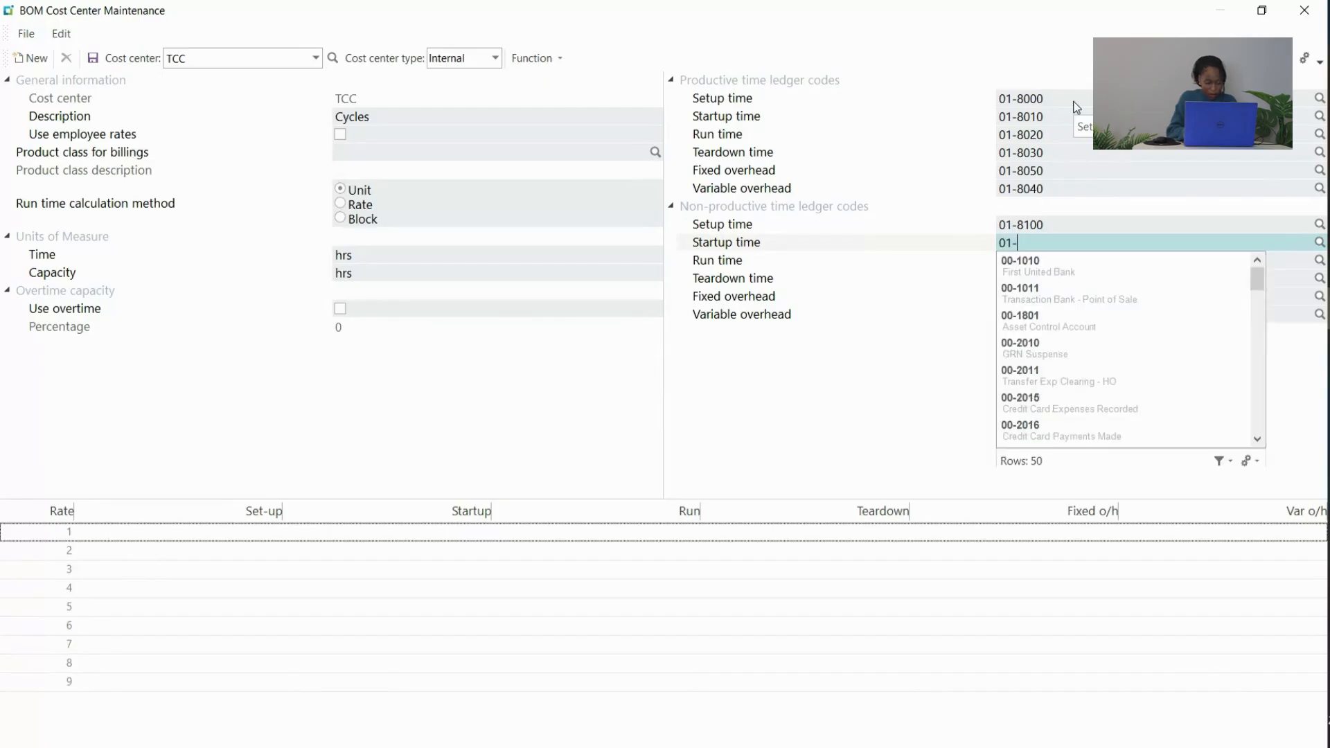
{"action": "type", "text": "8"}
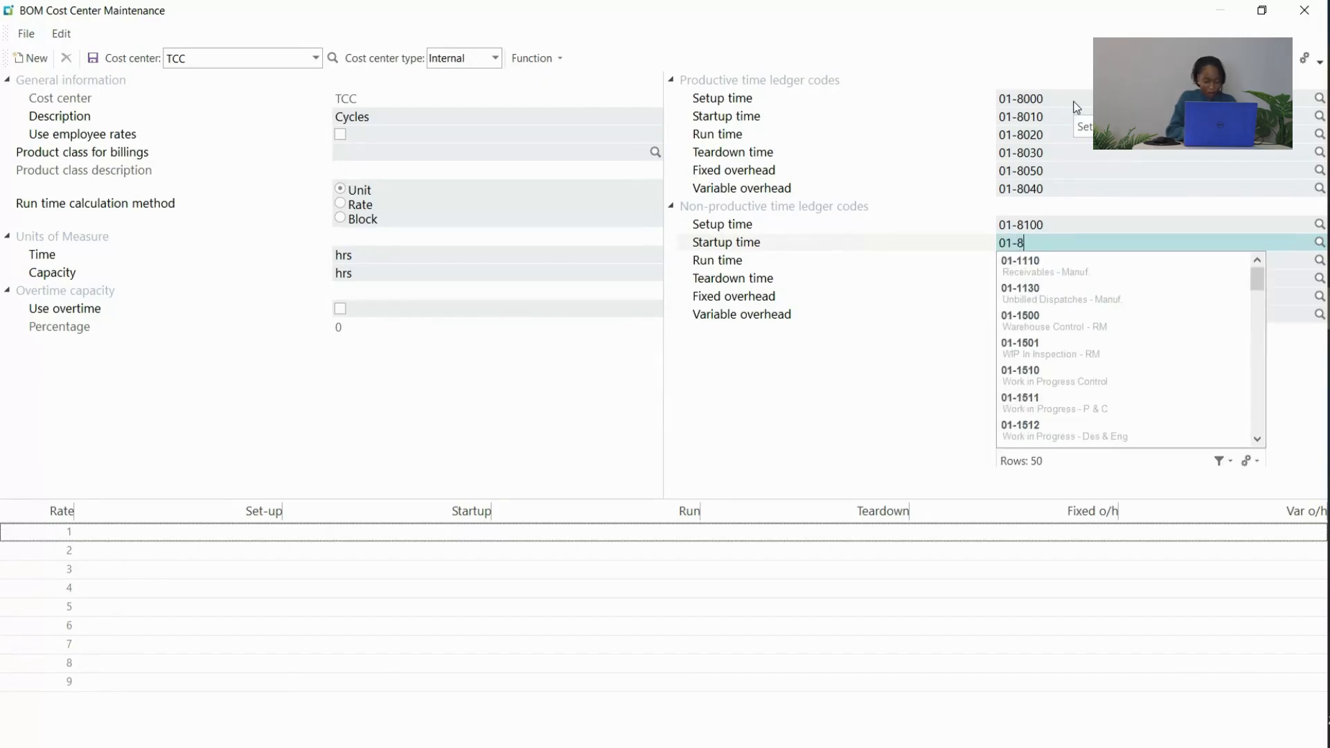
{"action": "type", "text": "110"}
{"action": "key", "text": "Tab"}
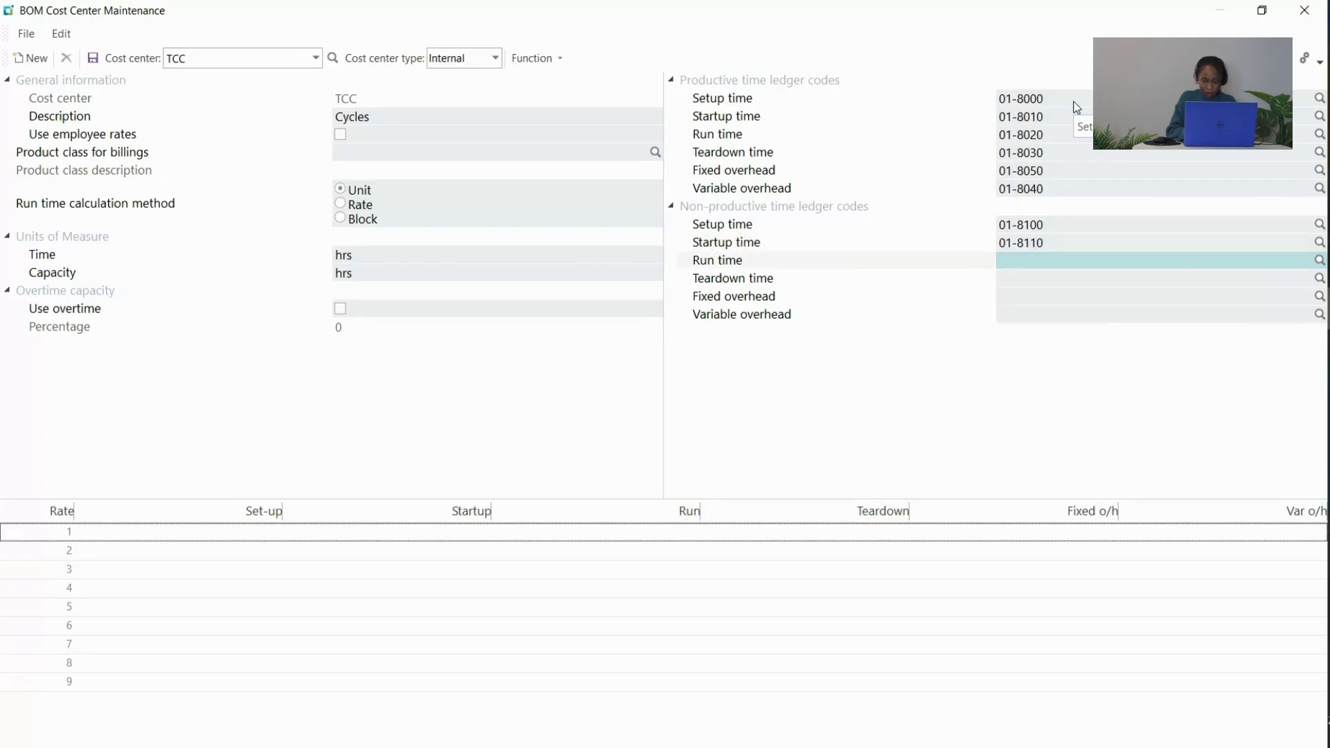
- Enter 01-8120 as the ledger code for non-productive run time
{"action": "type", "text": "01-"}
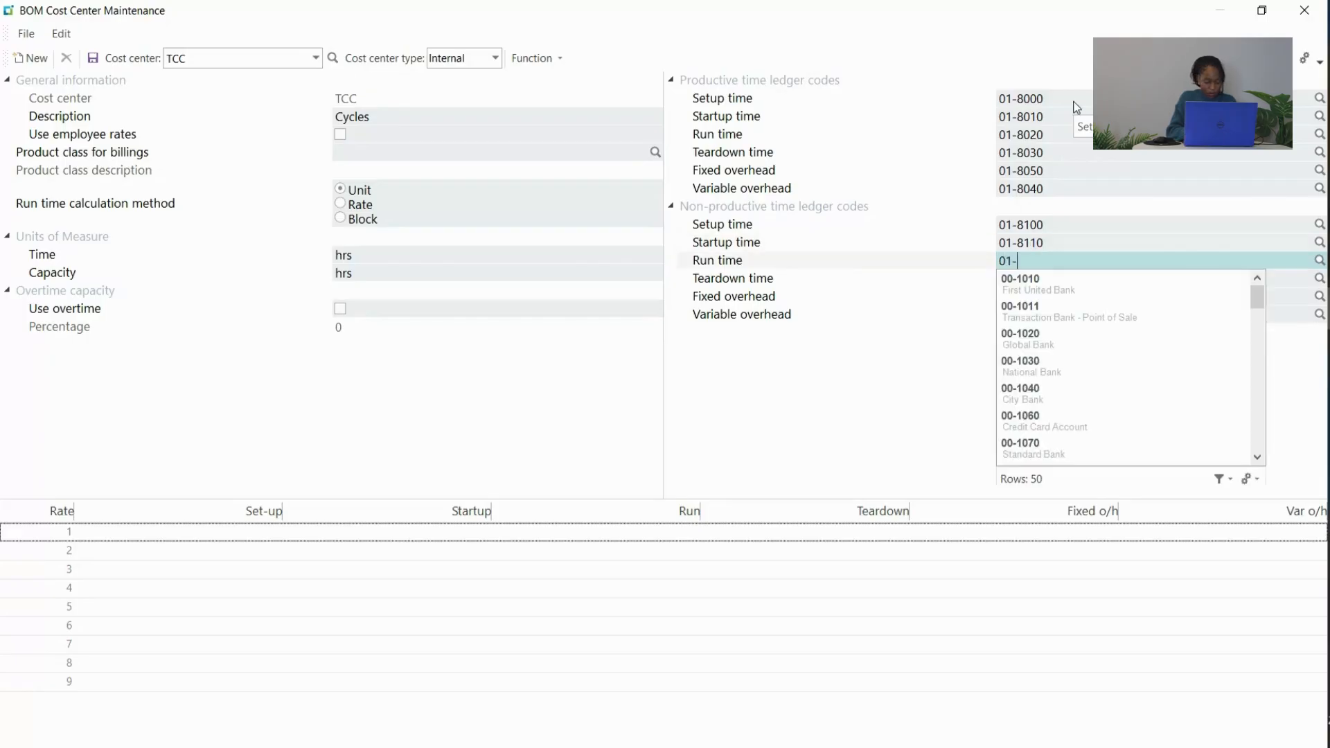
{"action": "type", "text": "81"}
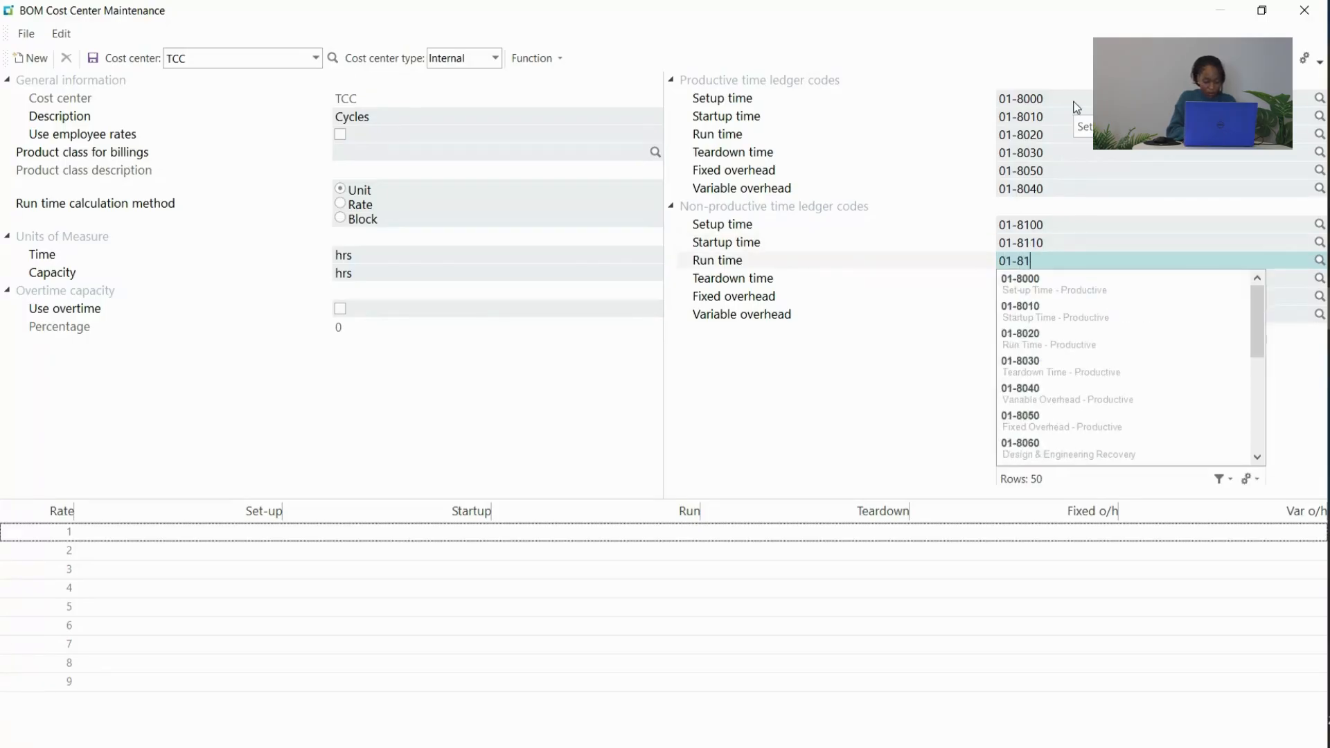
{"action": "type", "text": "20"}
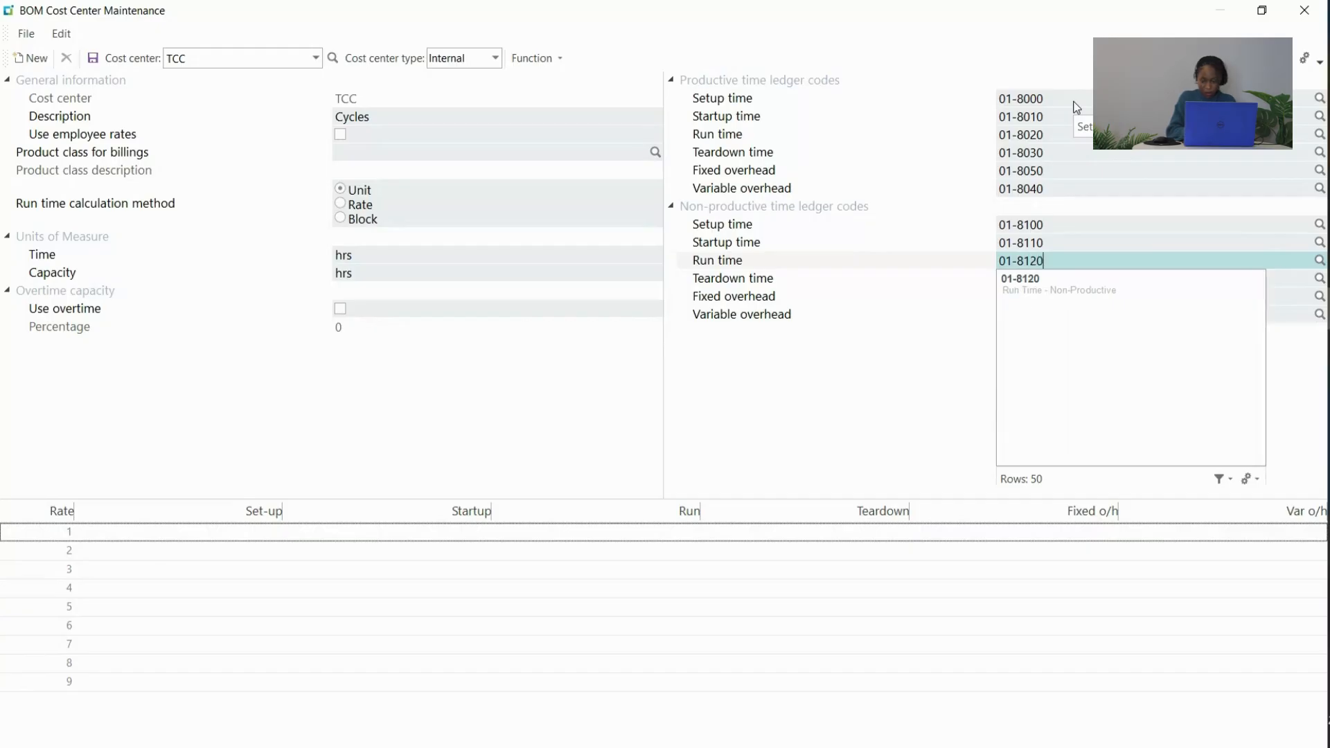
{"action": "key", "text": "Tab"}
- Enter 01-8130 as the ledger code for non-productive teardown time
{"action": "type", "text": "0"}
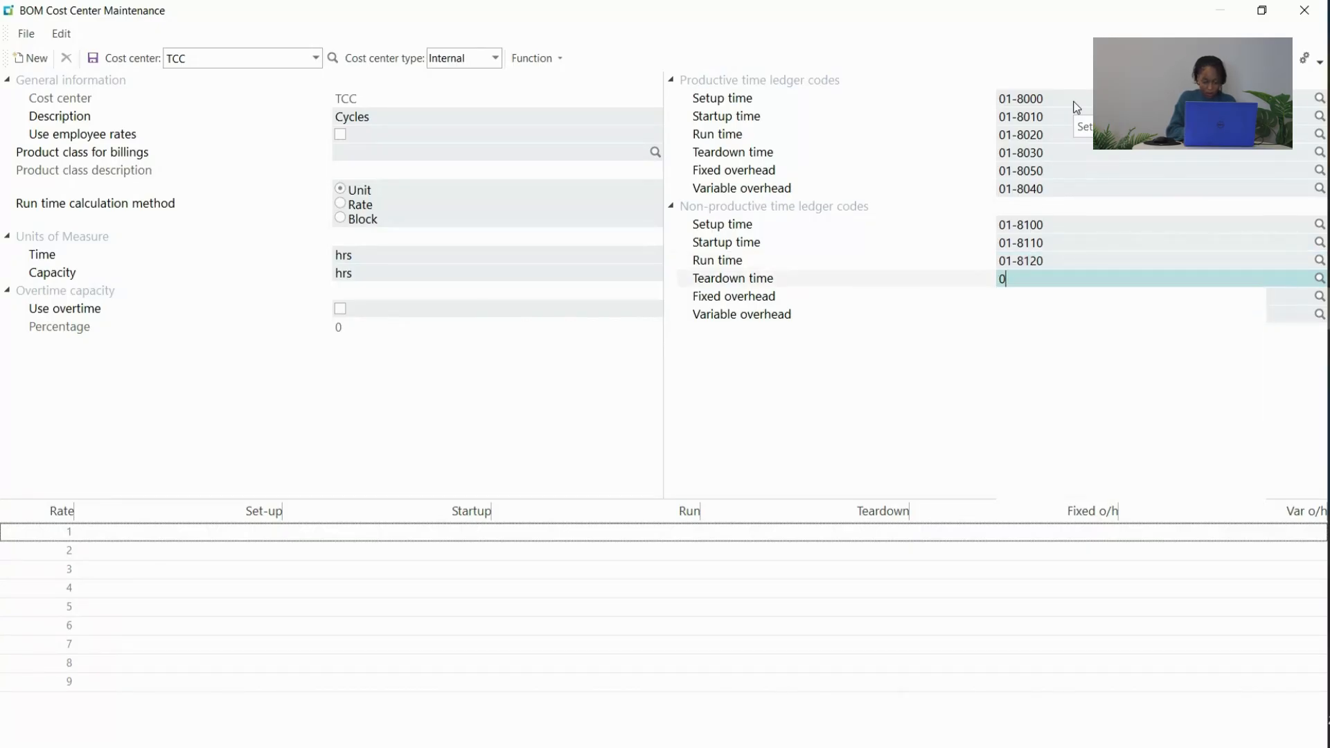
{"action": "type", "text": "1-"}
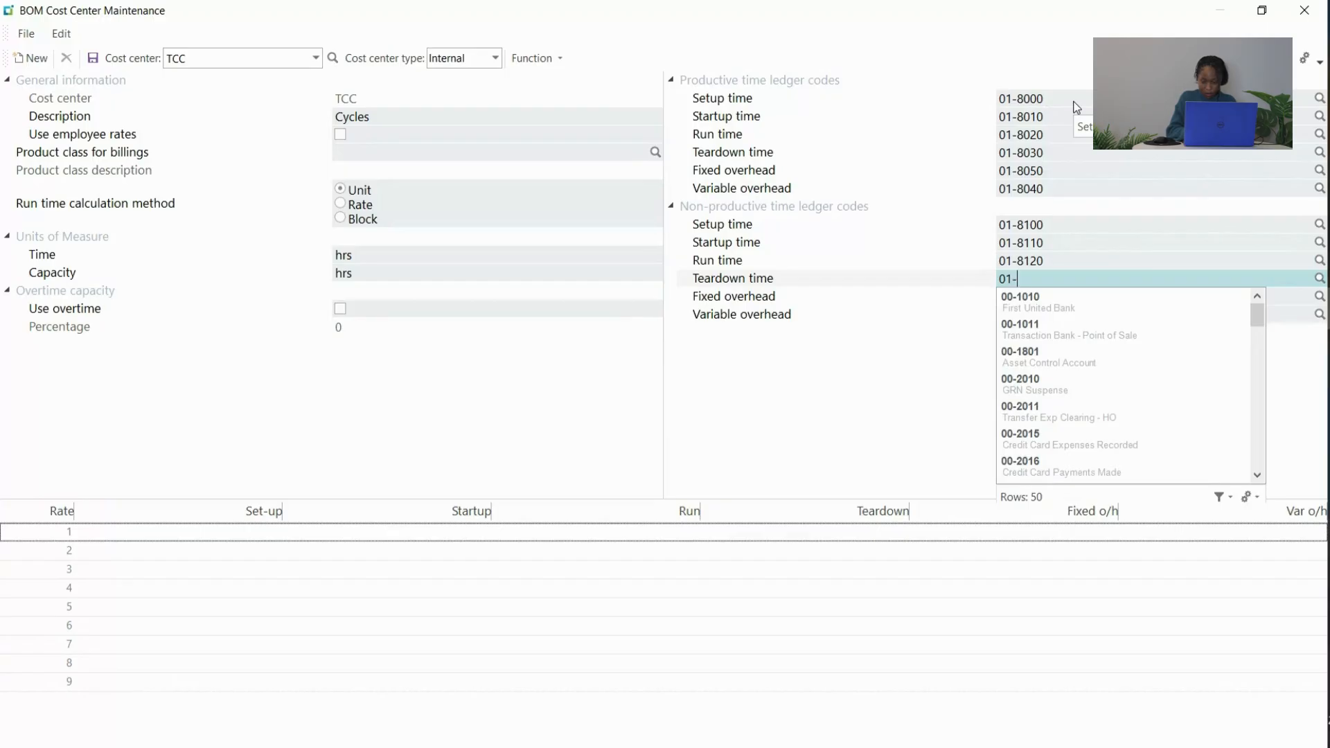
{"action": "type", "text": "812"}
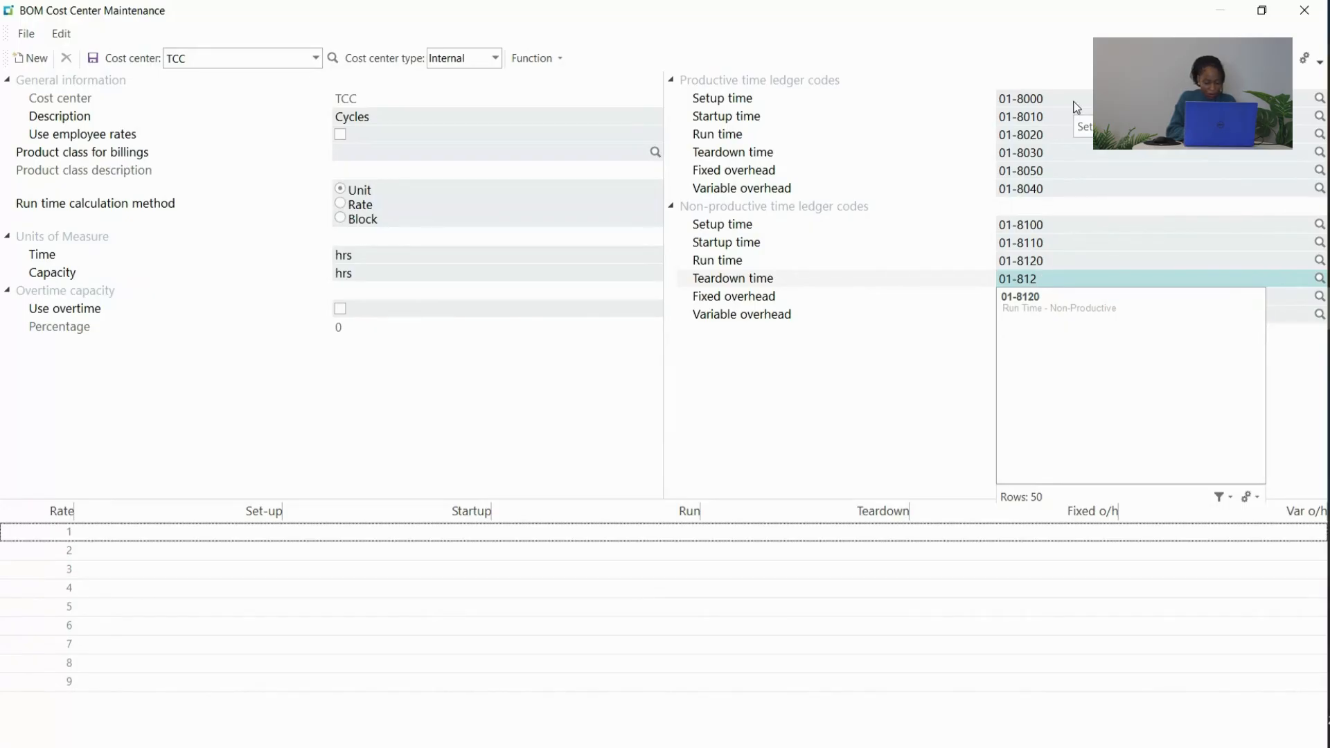
{"action": "key", "text": "BackSpace"}
{"action": "type", "text": "30"}
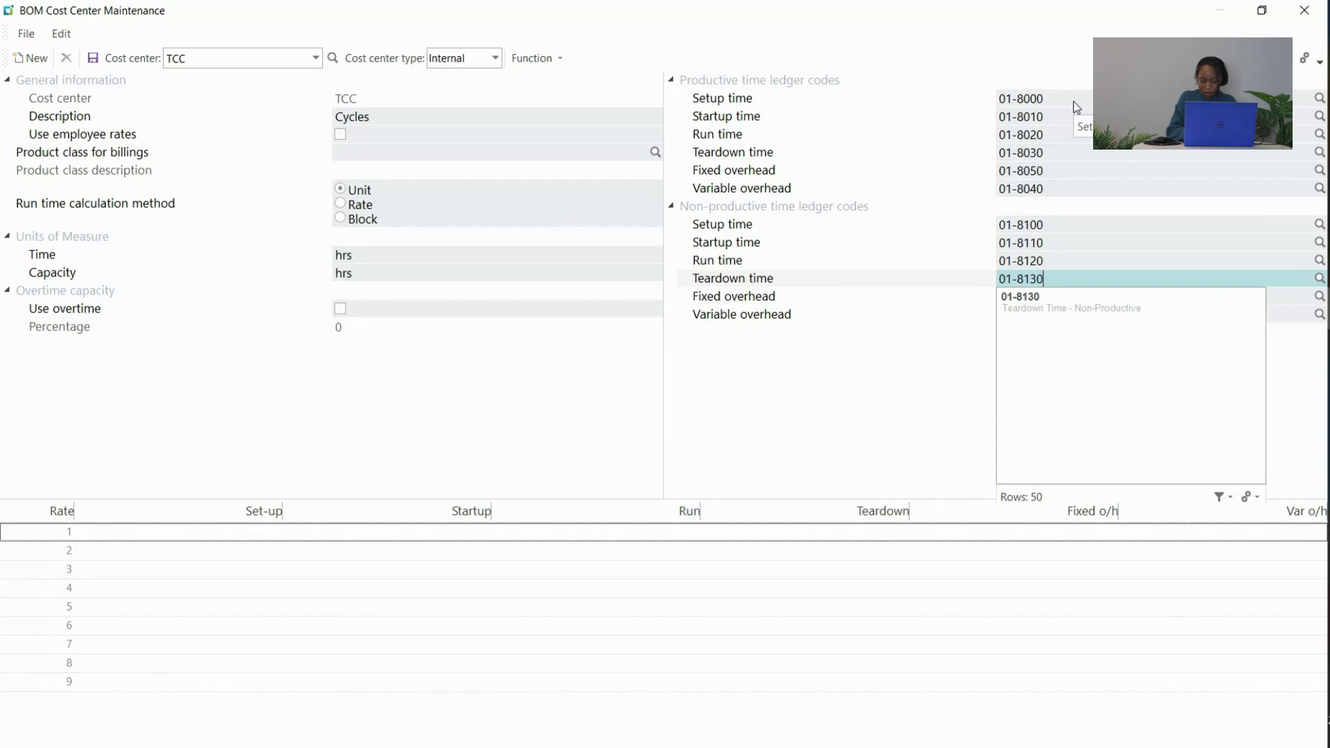
{"action": "key", "text": "Tab"}
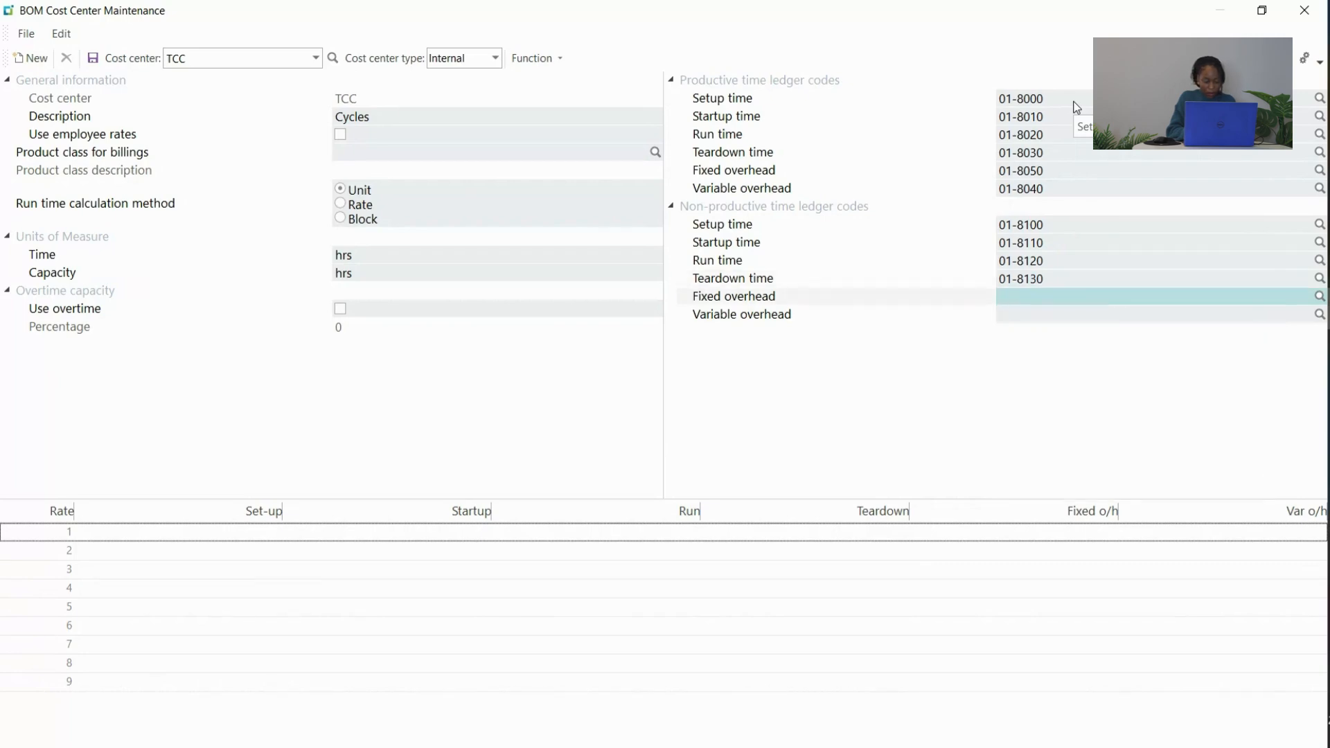
- Enter 01-8150 as the ledger code for fixed overhead under non-productive time
{"action": "type", "text": "01-"}
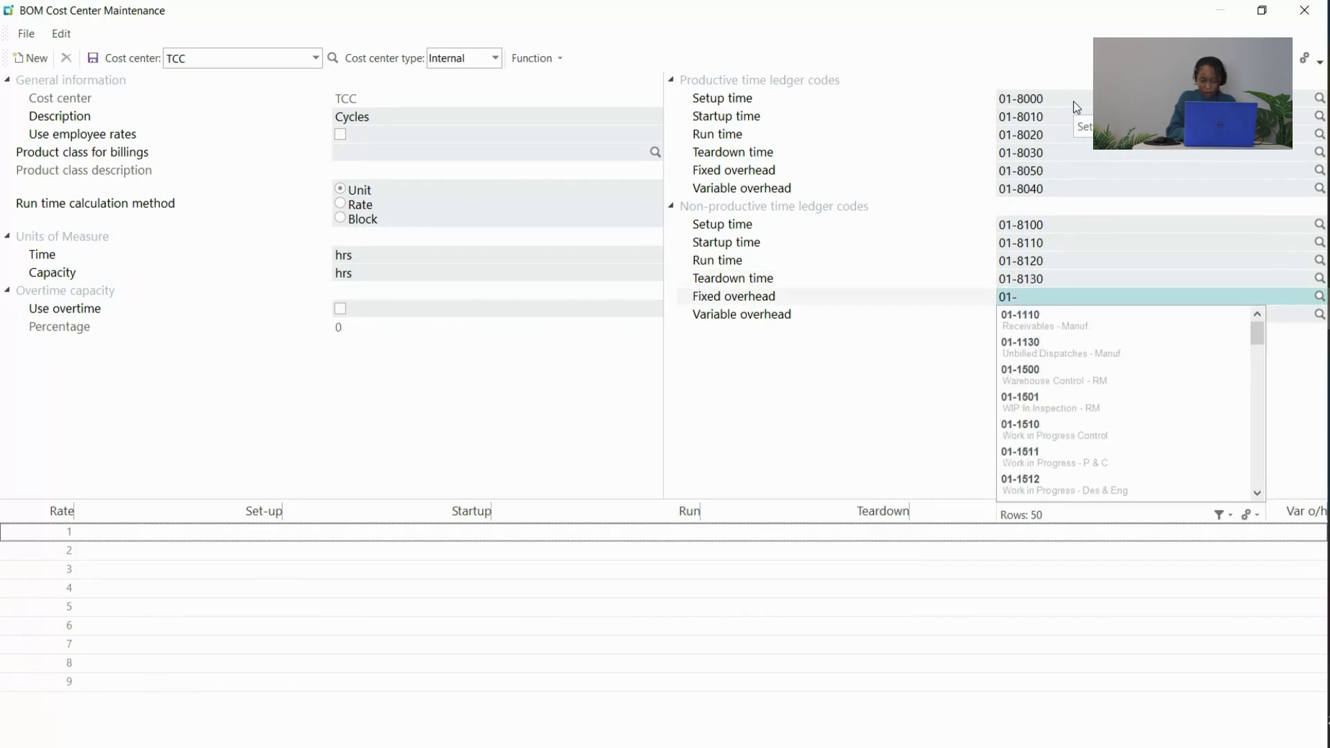
{"action": "type", "text": "8150"}
{"action": "key", "text": "Tab"}
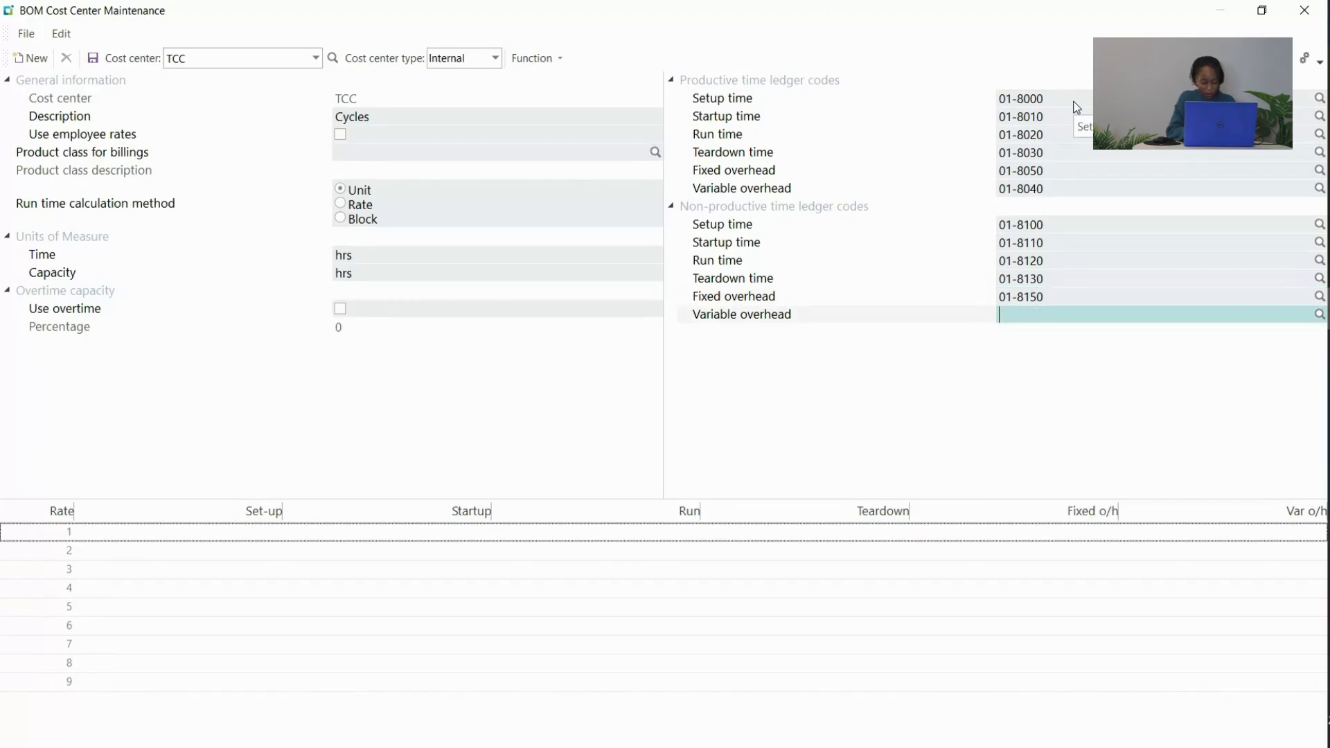
- Enter 01-8140 as the ledger code for variable overhead under non-productive time
{"action": "type", "text": "01-"}
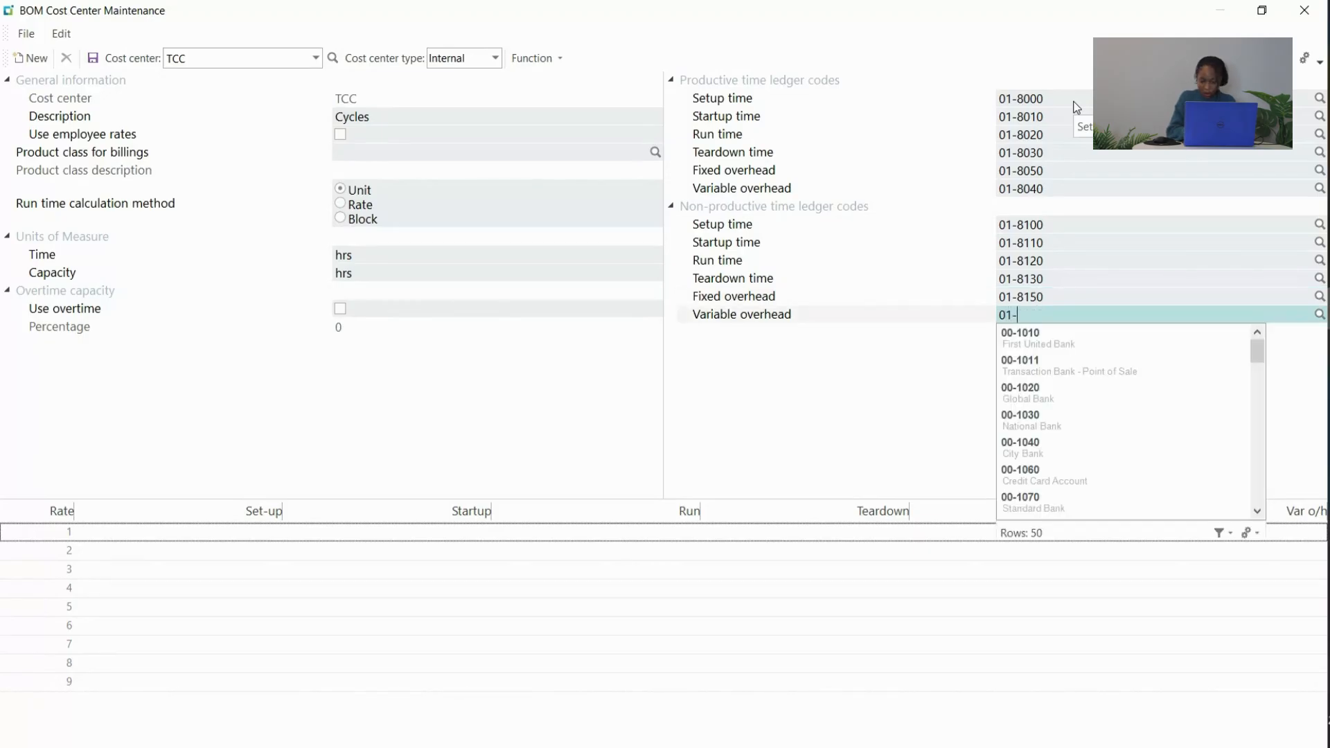
{"action": "type", "text": "81"}
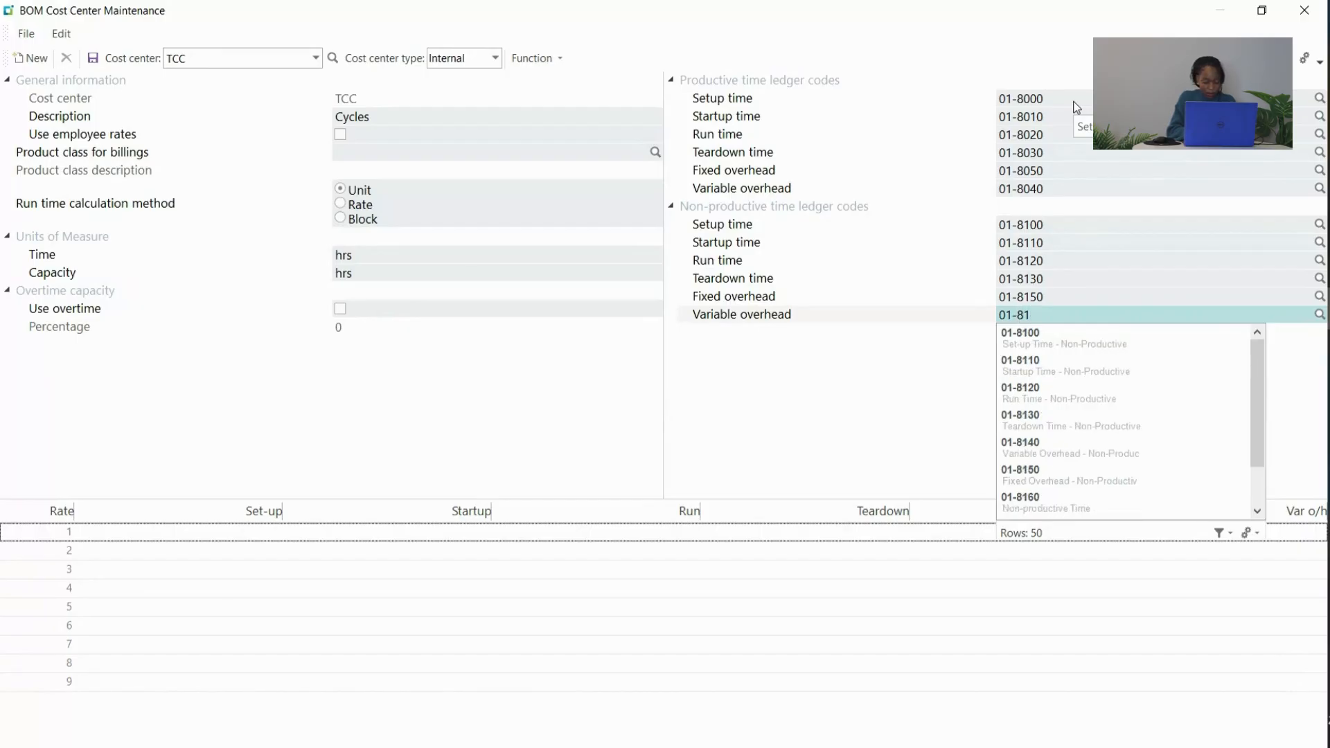
{"action": "type", "text": "40"}
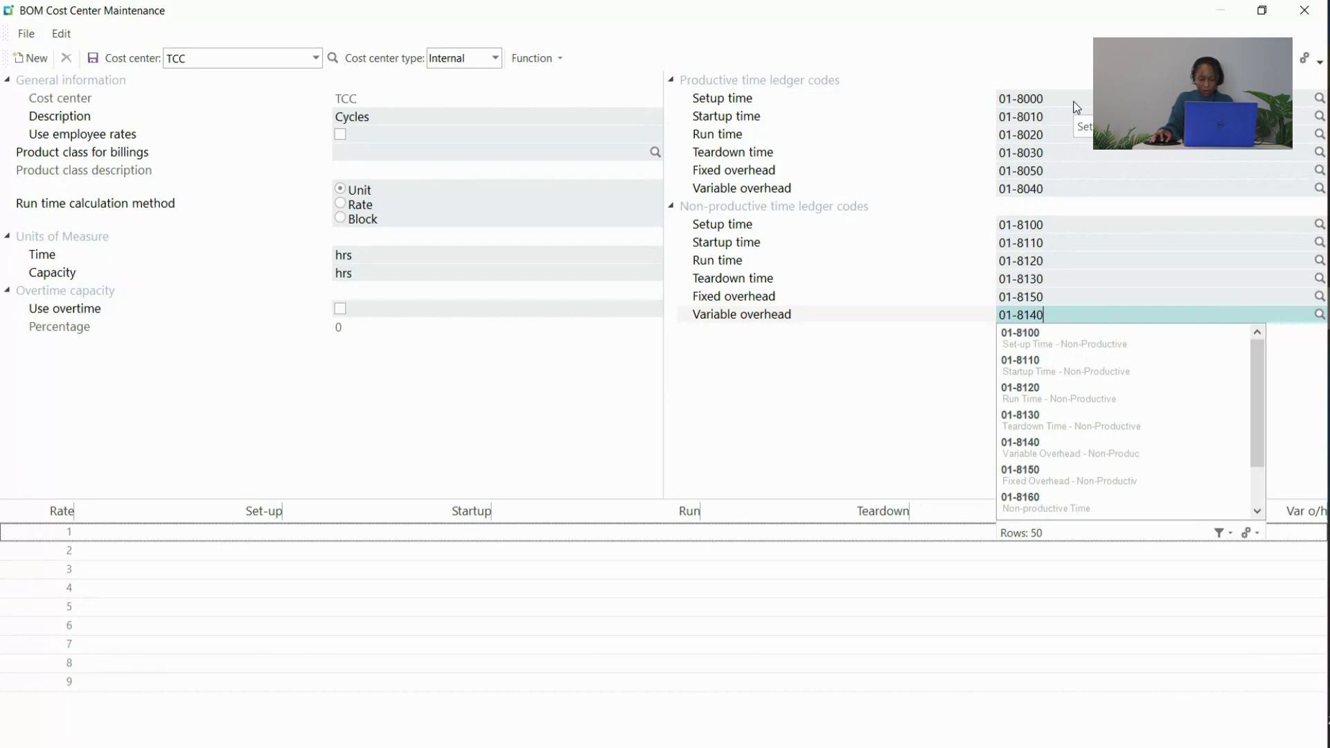
{"action": "left_click", "coordinate": [968, 350]}
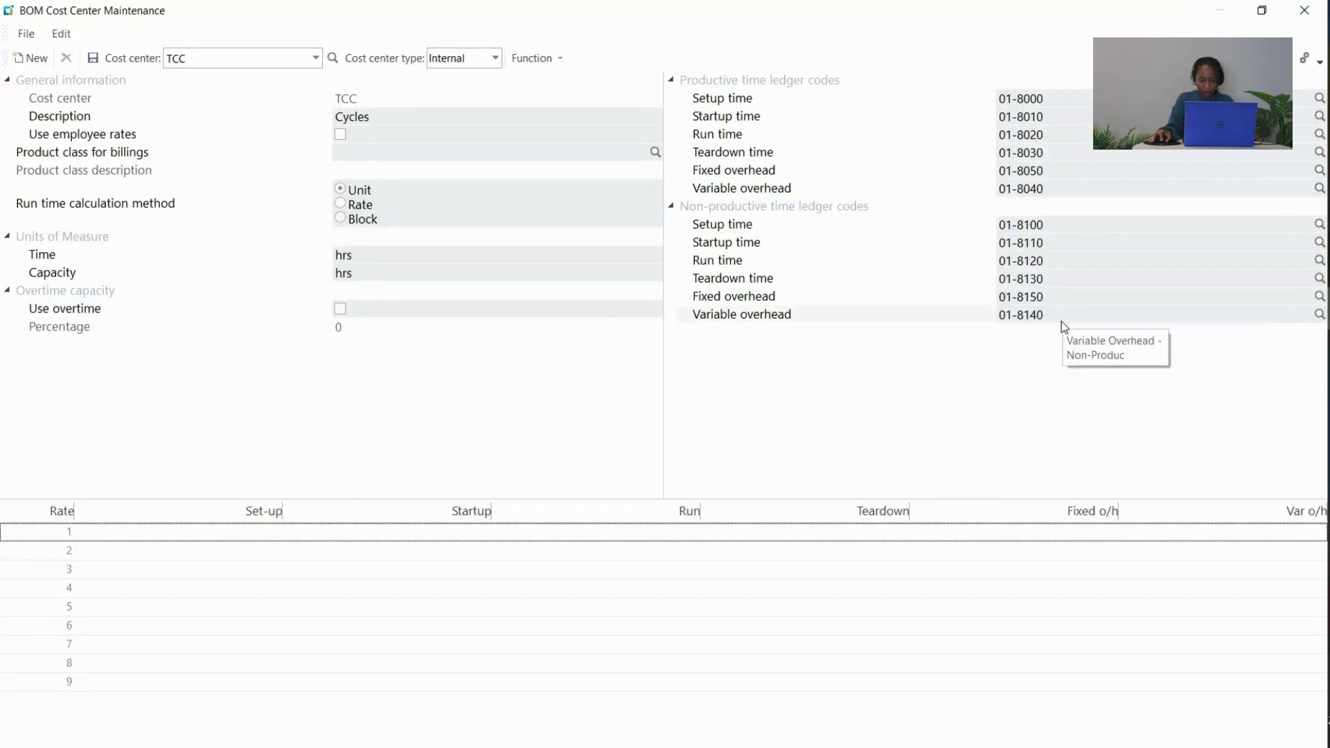
- Enlarge the rates table and set rate 1's set-up rate to 20 and startup rate to 6
{"action": "left_click_drag", "start_coordinate": [628, 499], "coordinate": [615, 394]}
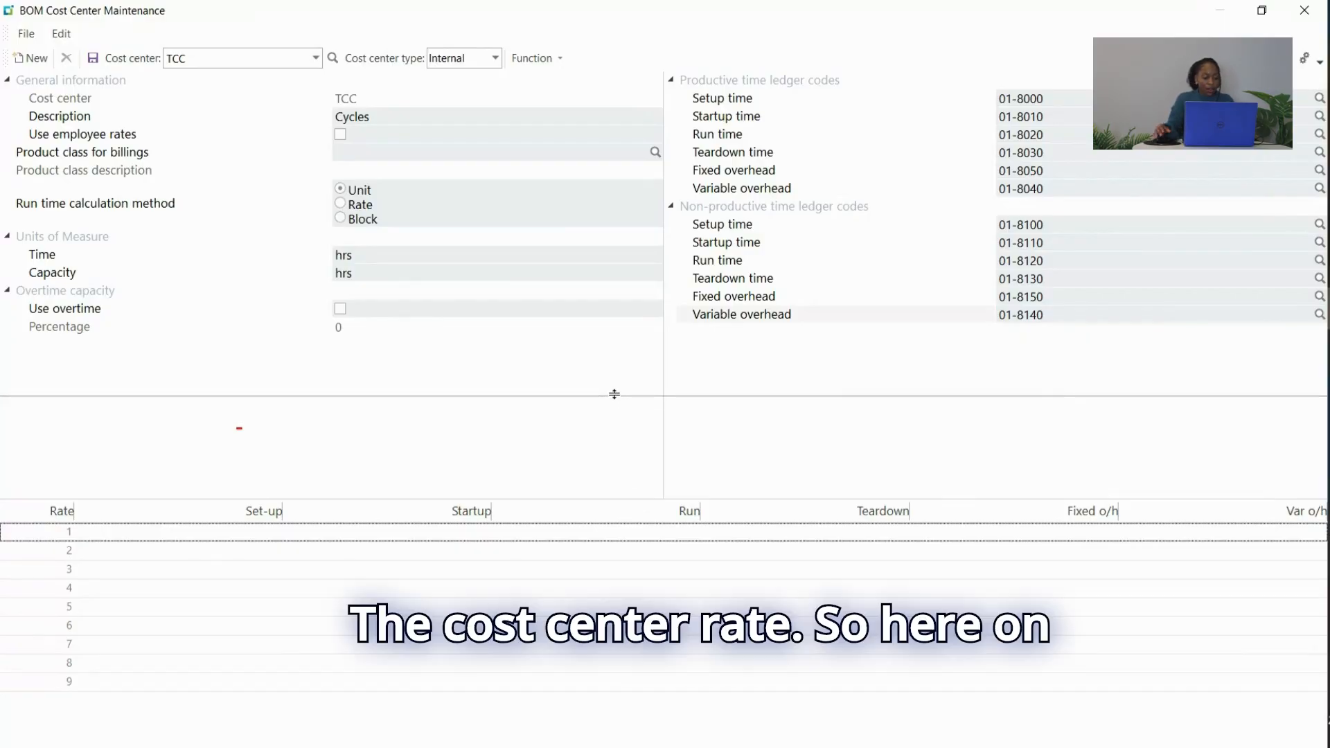
{"action": "left_click_drag", "start_coordinate": [614, 394], "coordinate": [615, 394]}
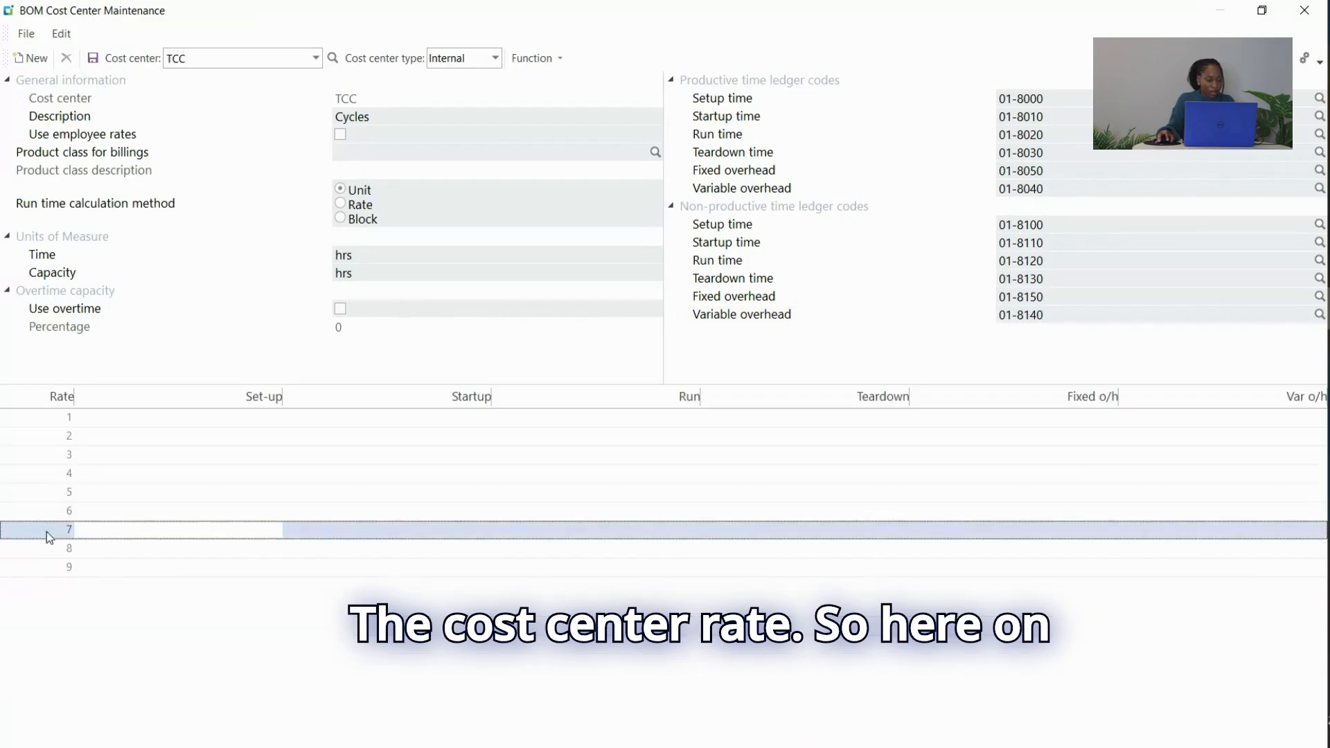
{"action": "left_click", "coordinate": [66, 419]}
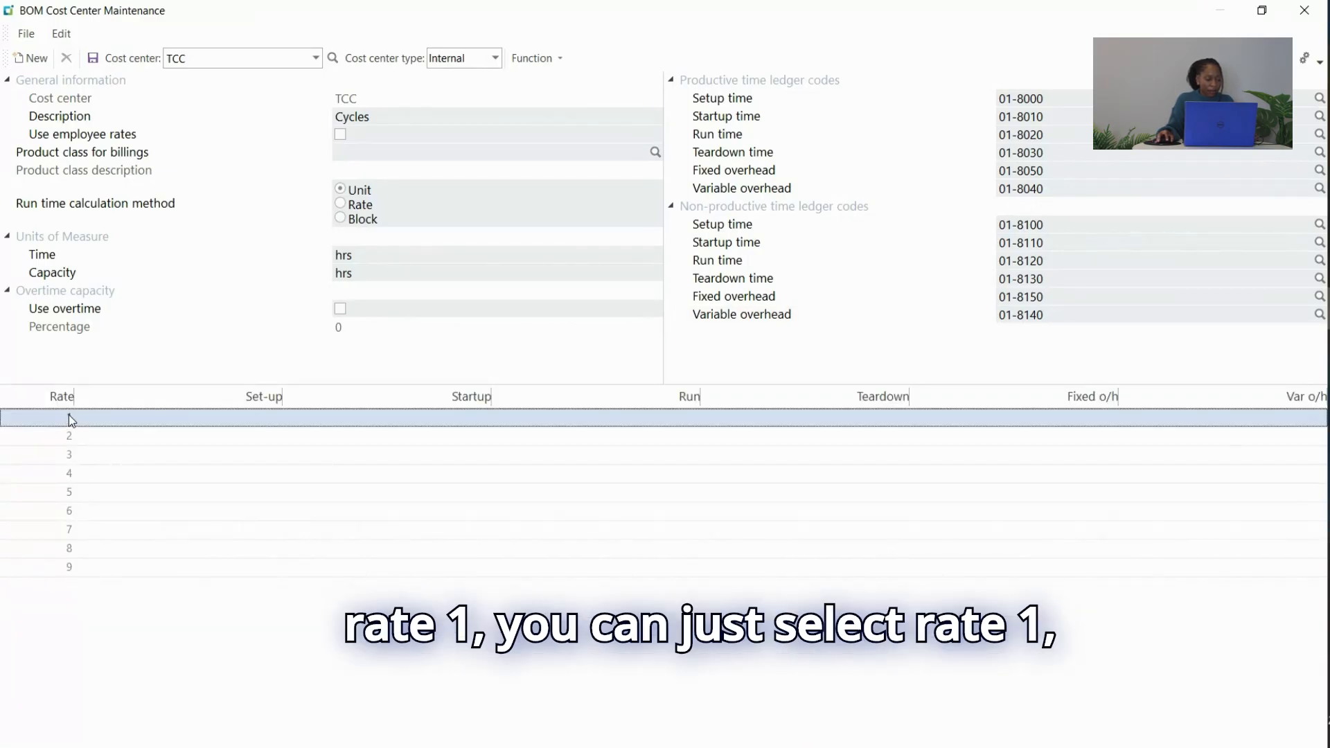
{"action": "key", "text": "Tab"}
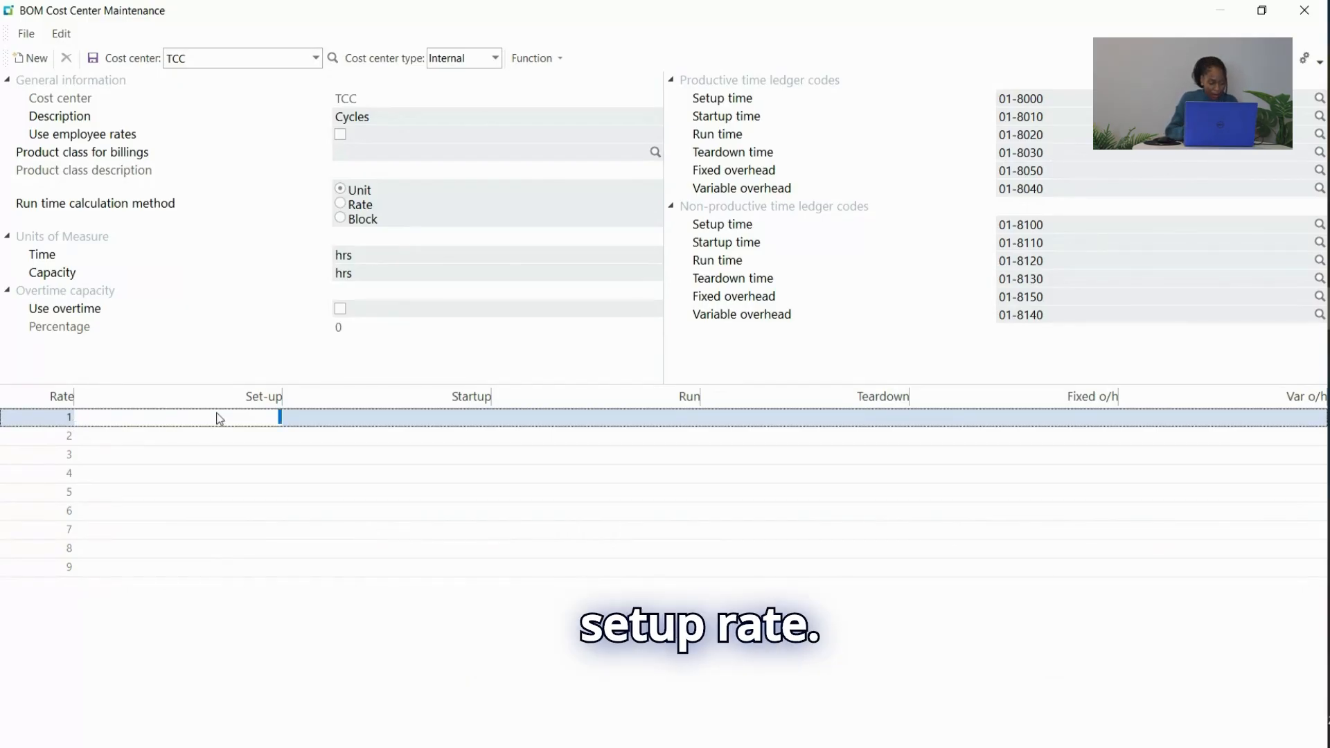
{"action": "type", "text": "20"}
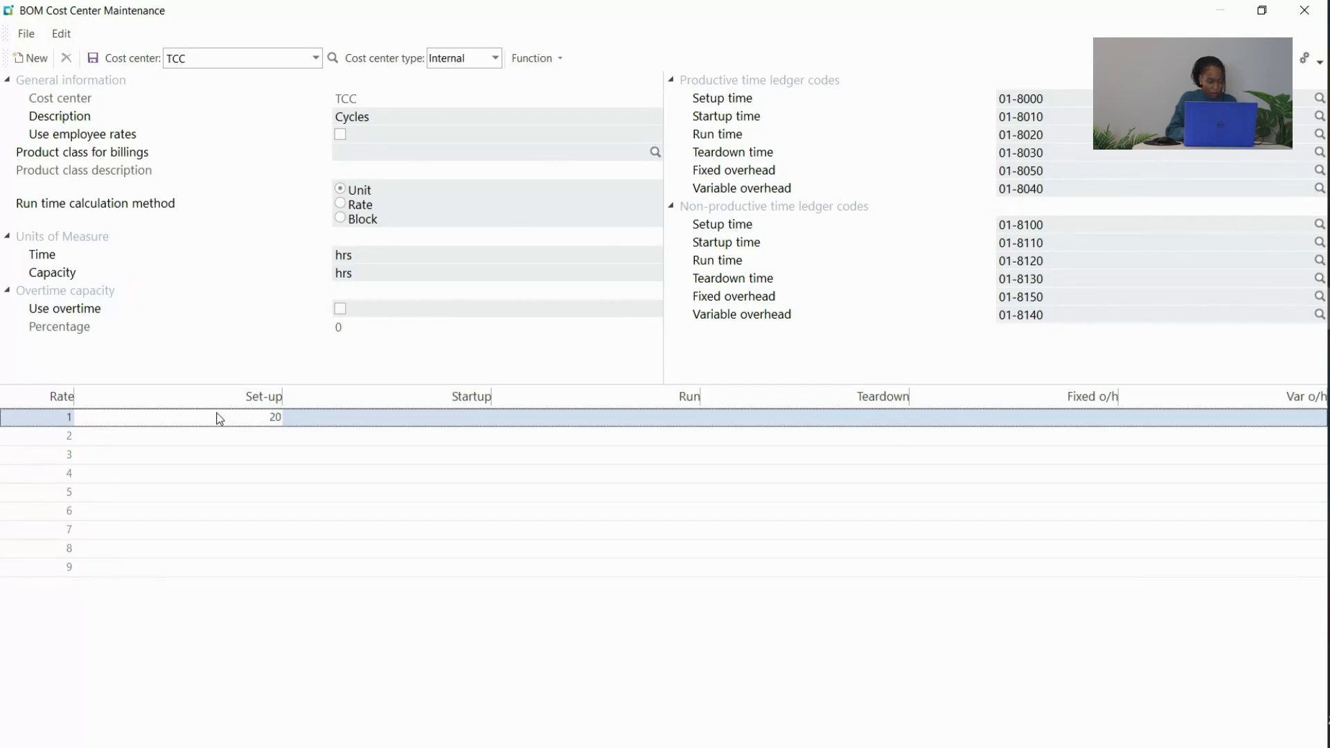
{"action": "key", "text": "Tab"}
{"action": "type", "text": "6"}
{"action": "key", "text": "Tab"}
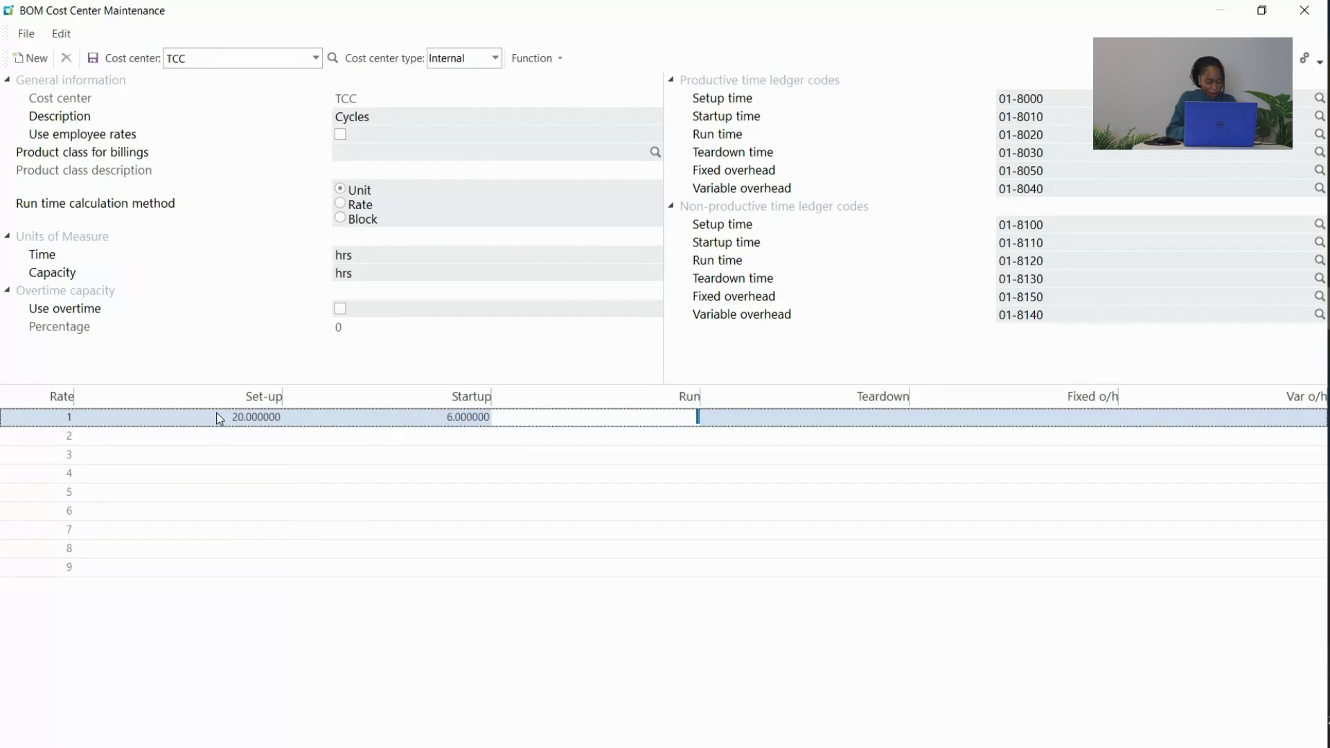
- Complete rate 1 with a run rate of 15, teardown 6, fixed overhead 30 and variable overhead 12
{"action": "type", "text": "15"}
{"action": "key", "text": "Tab"}
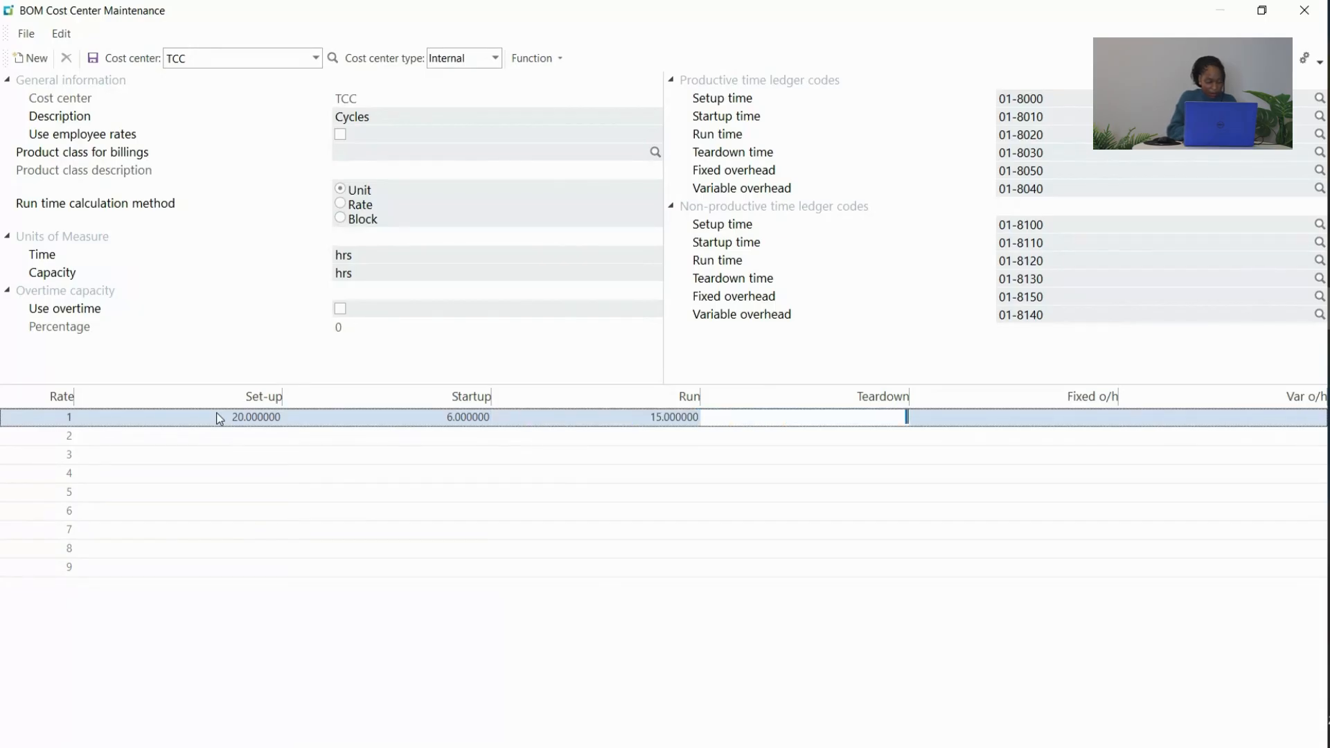
{"action": "type", "text": "6"}
{"action": "key", "text": "Tab"}
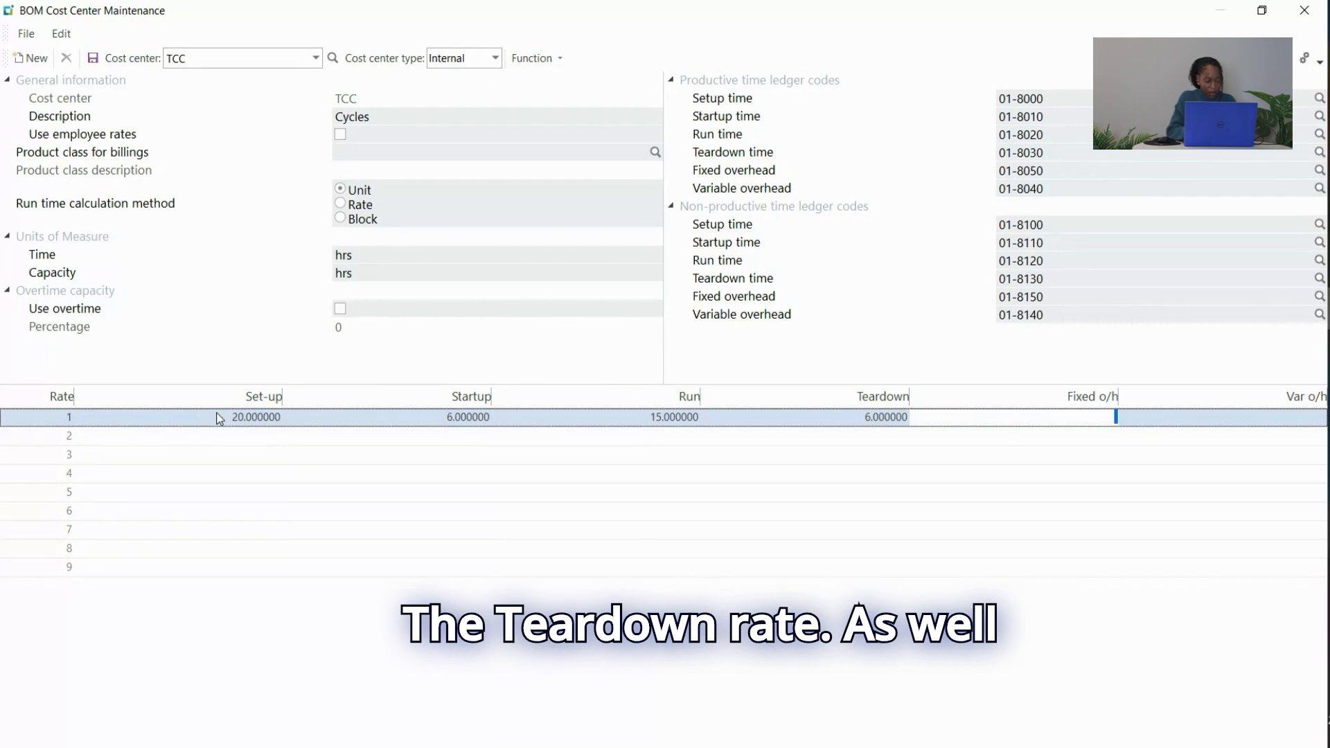
{"action": "type", "text": "30"}
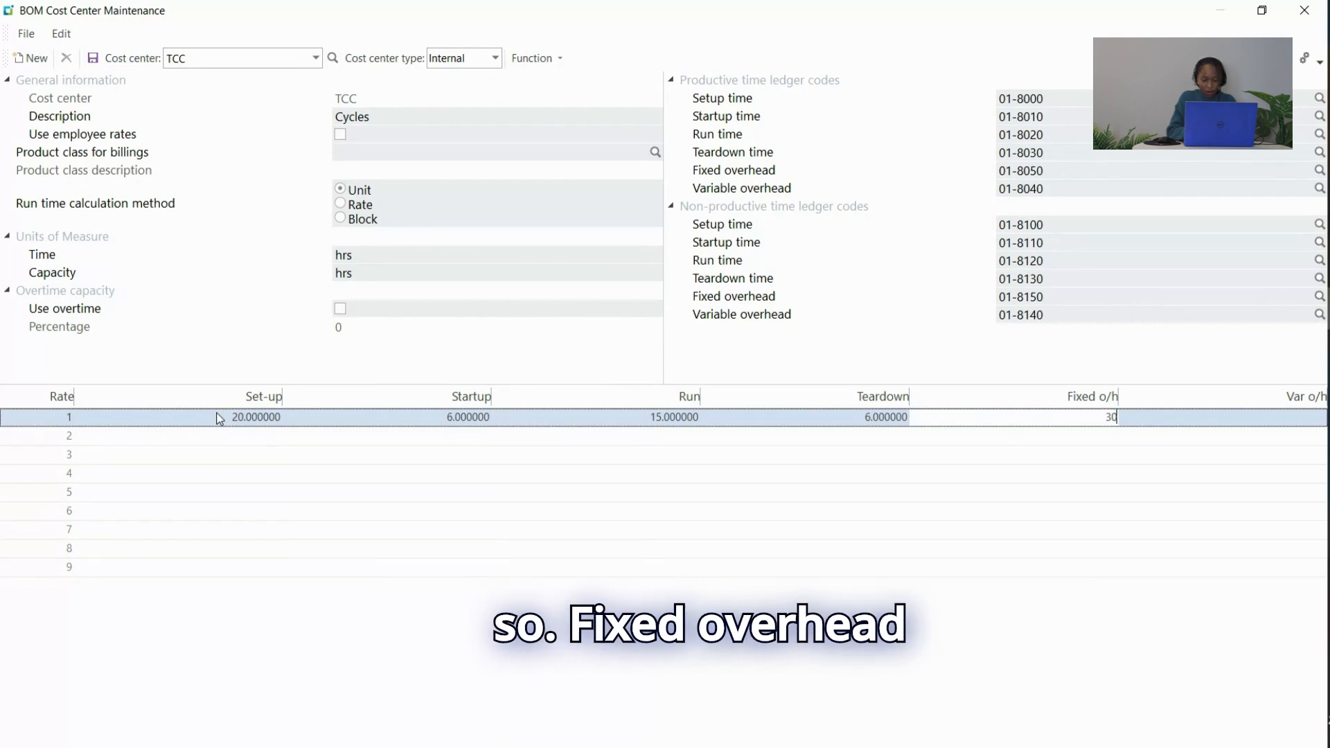
{"action": "key", "text": "Tab"}
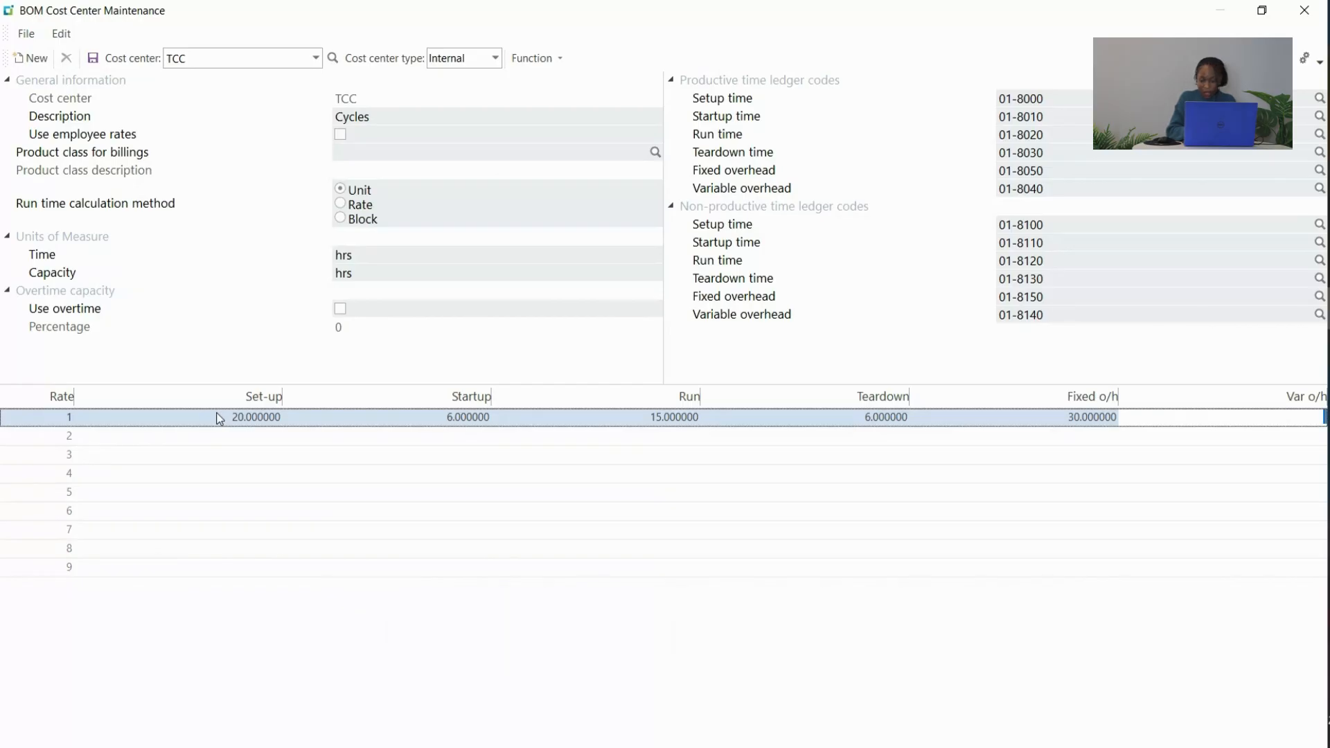
{"action": "type", "text": "12"}
- Save cost center TCC and close BOM Cost Center Maintenance
{"action": "left_click", "coordinate": [94, 62]}
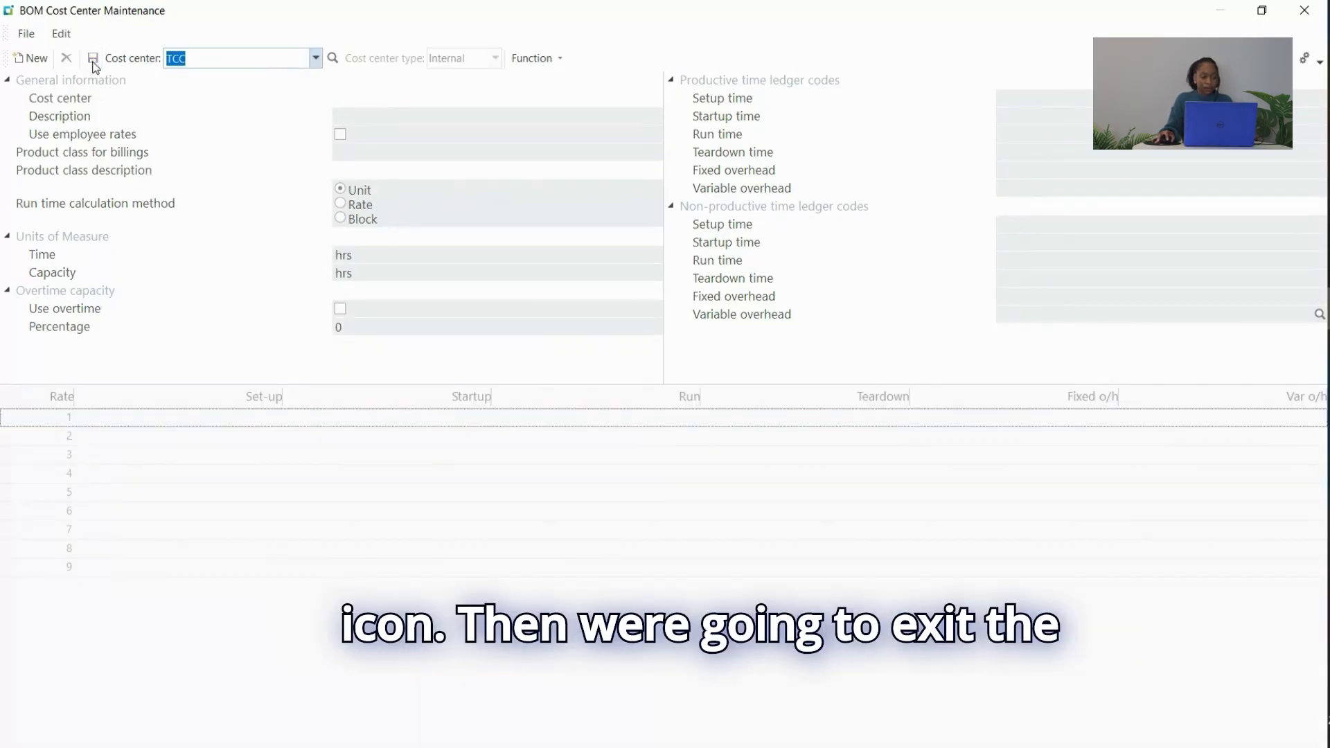
{"action": "left_click", "coordinate": [1309, 13]}
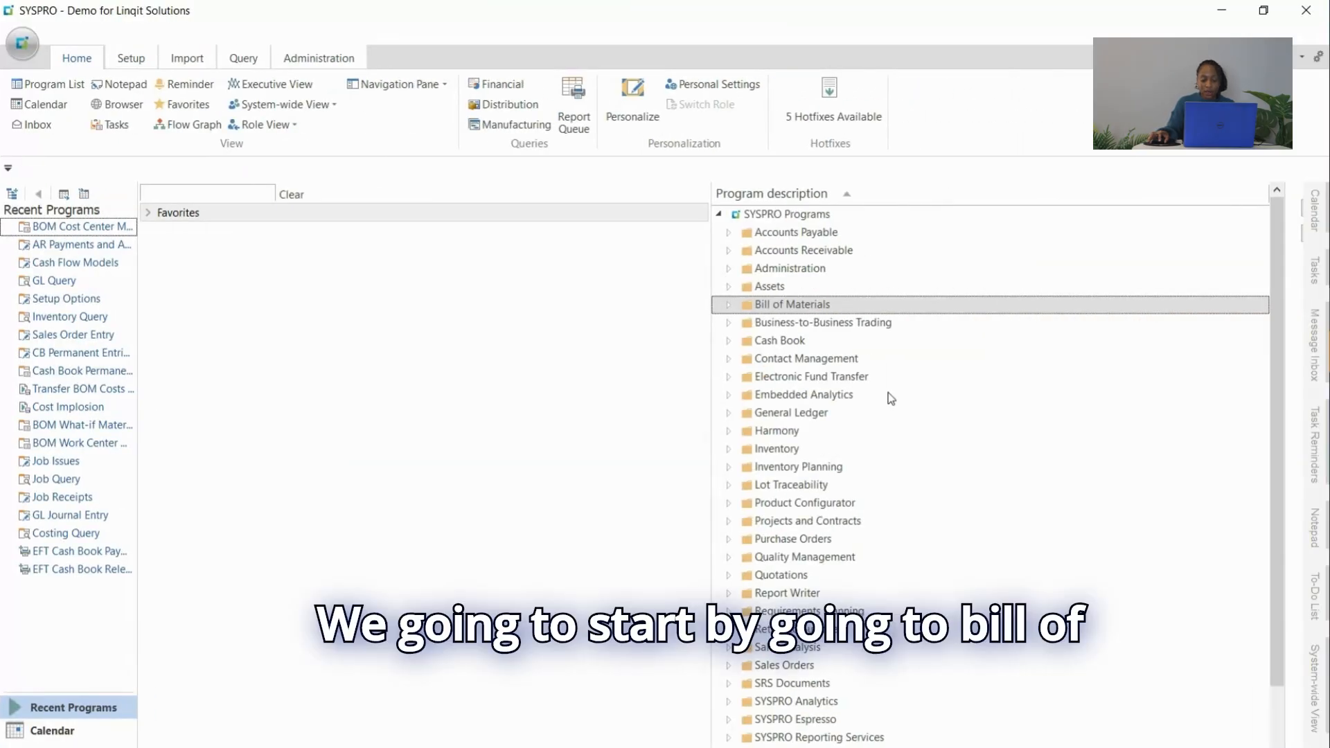
- Open BOM Cost Center Maintenance from the Bill of Materials setup programs and maximize its window
{"action": "left_click", "coordinate": [729, 305]}
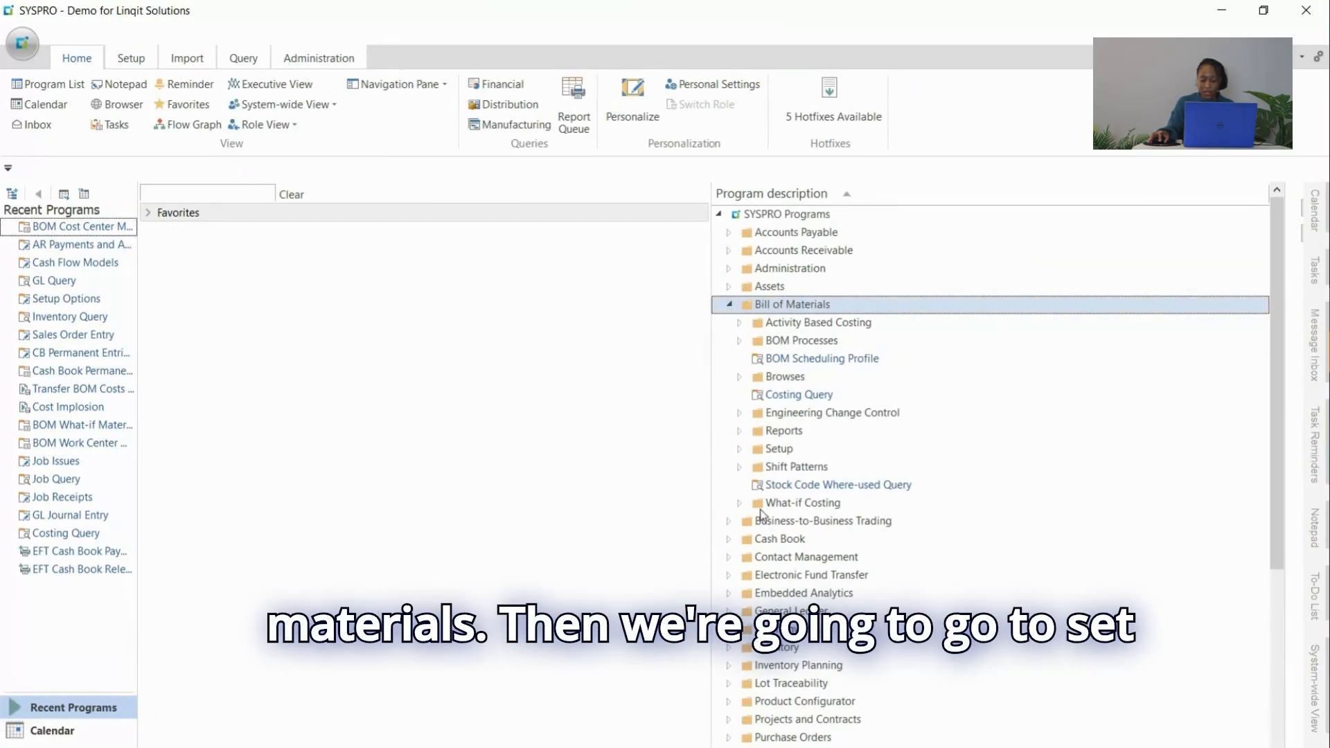
{"action": "left_click", "coordinate": [741, 449]}
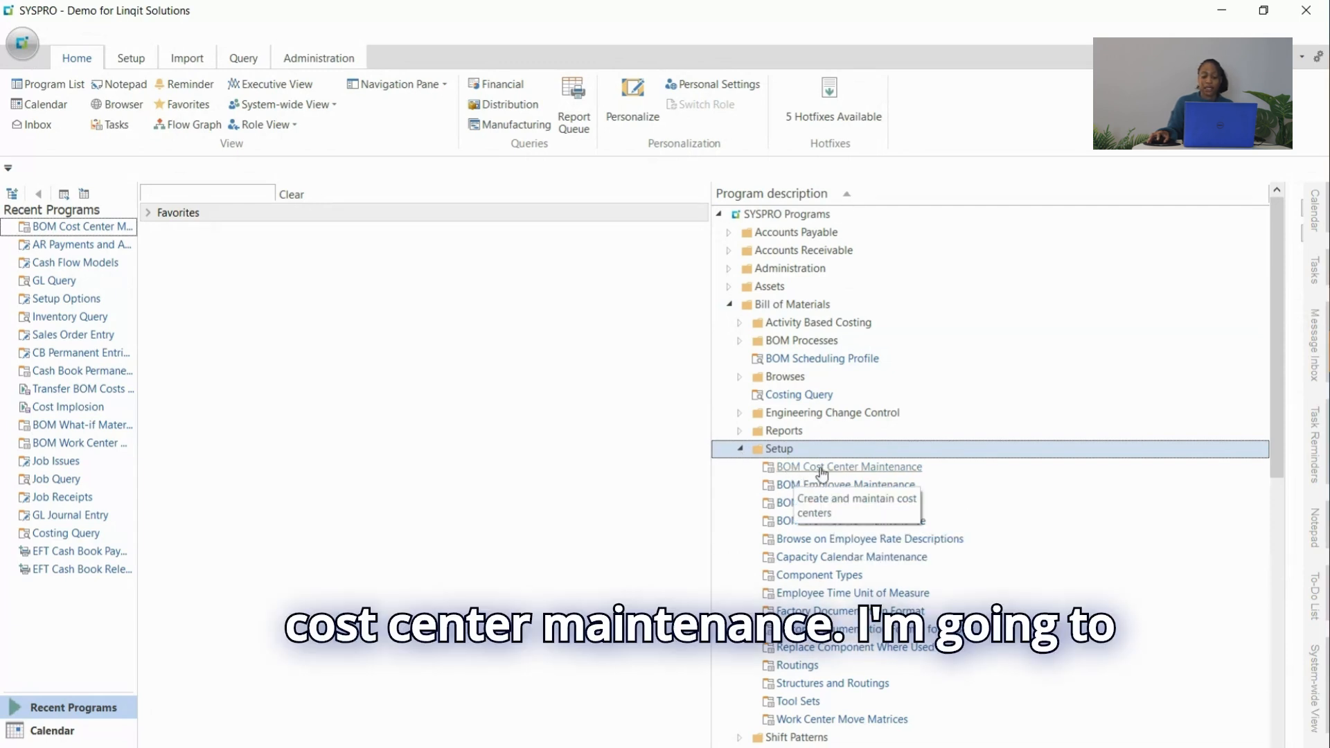
{"action": "left_click", "coordinate": [872, 470]}
{"action": "double_click", "coordinate": [872, 469]}
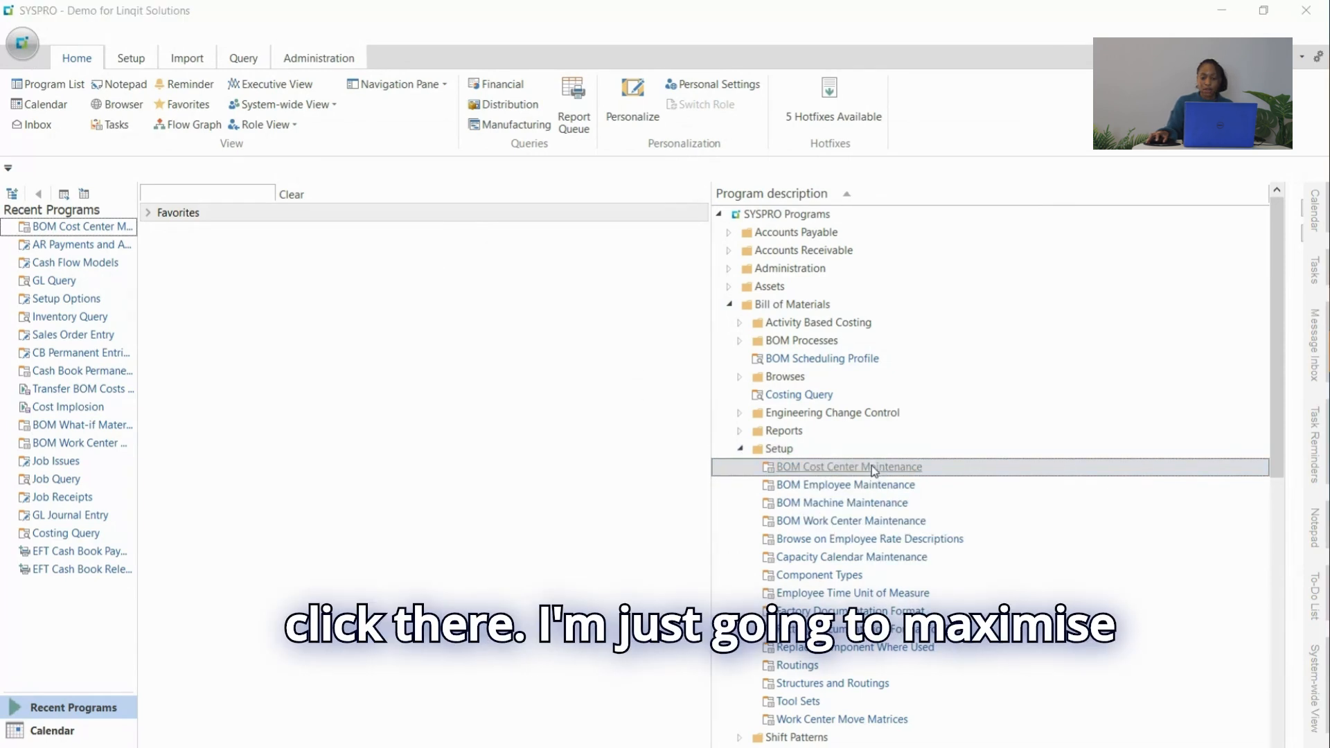
{"action": "left_click", "coordinate": [968, 138]}
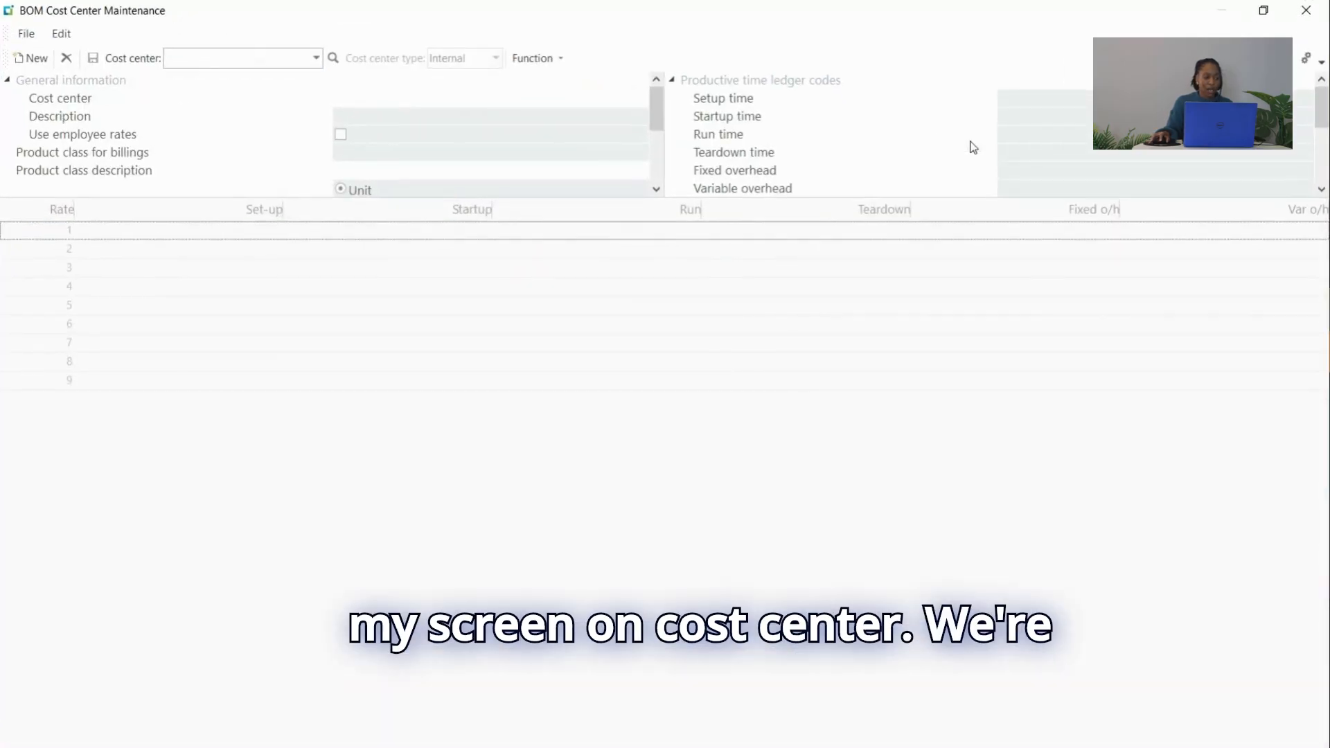
- Start a new cost center with code TSC and set its cost center type to Subcontract
{"action": "left_click", "coordinate": [216, 57]}
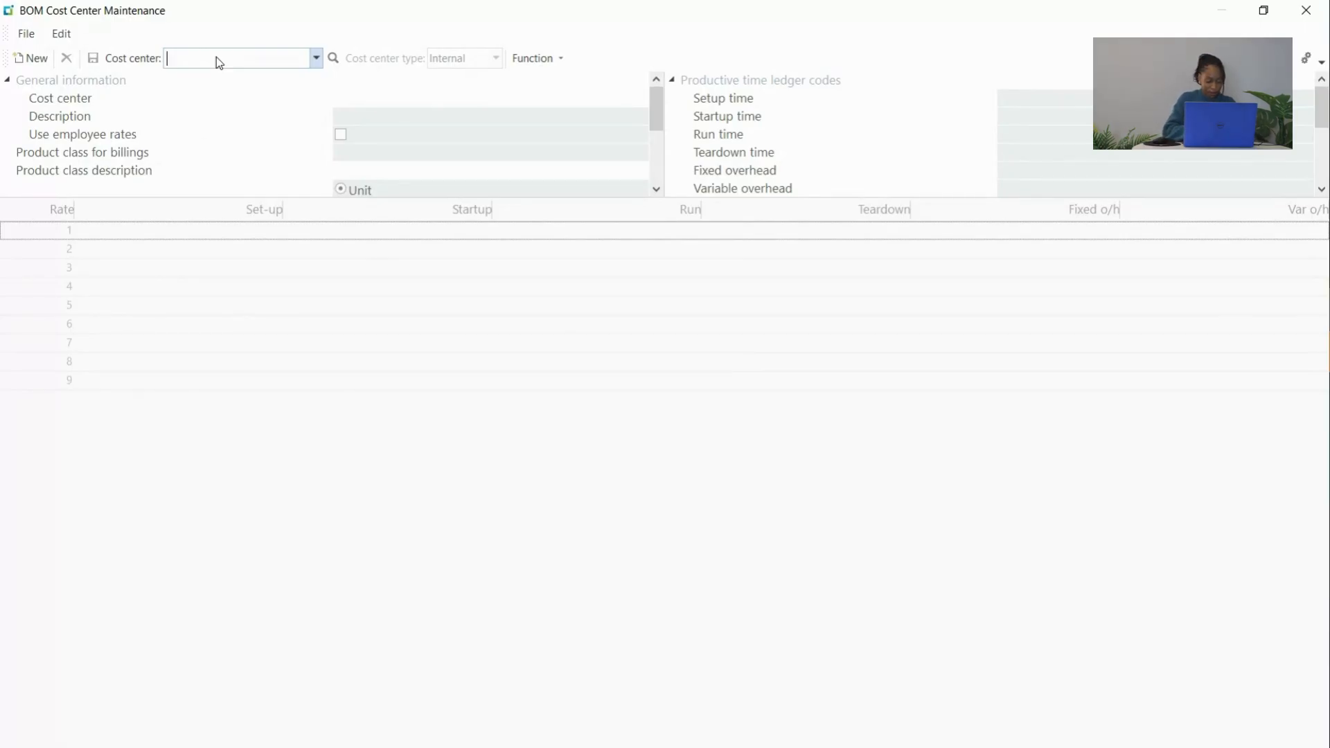
{"action": "type", "text": "TSC"}
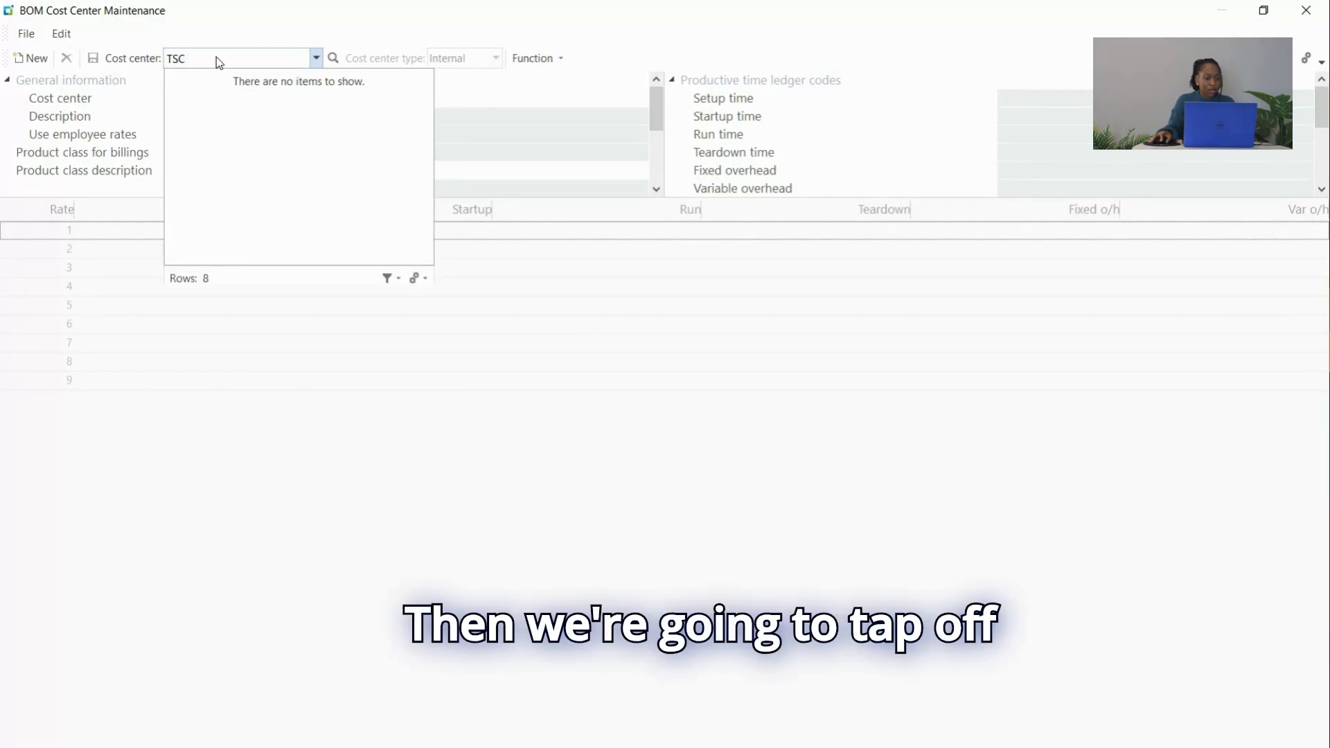
{"action": "key", "text": "Tab"}
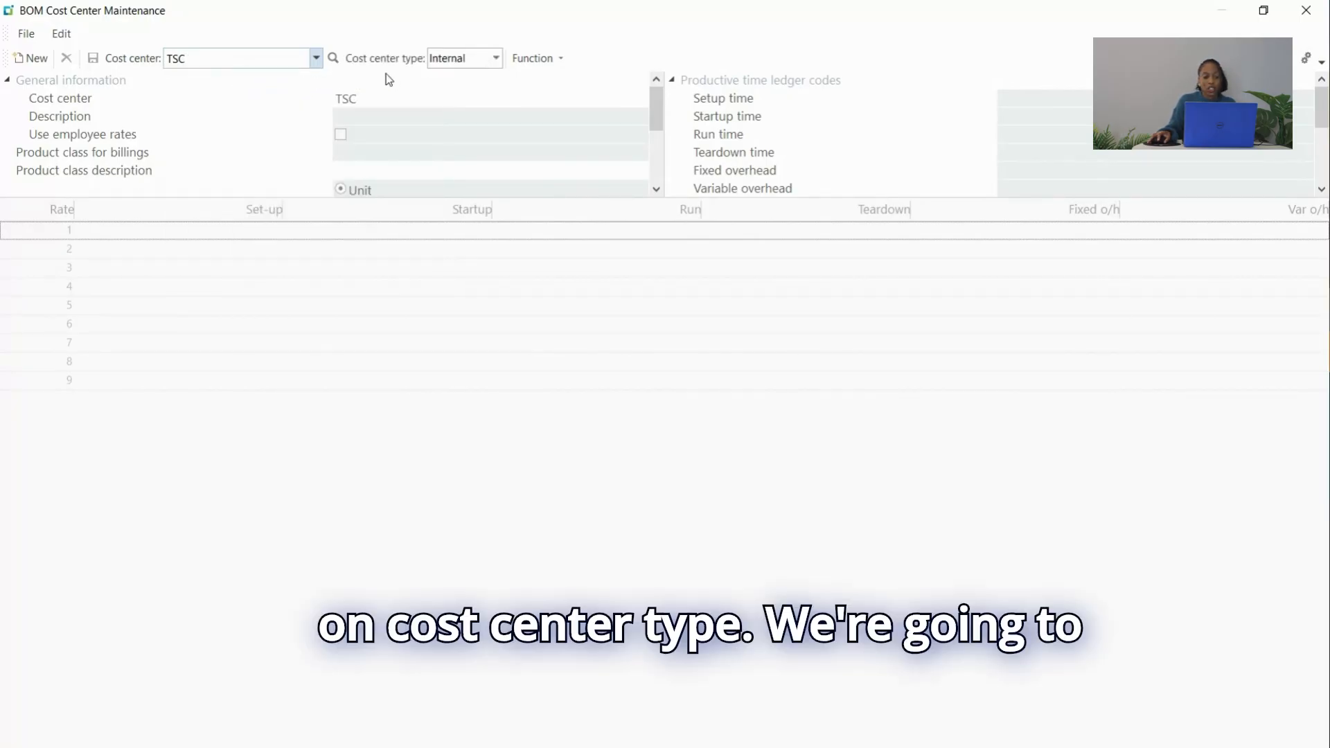
{"action": "left_click", "coordinate": [496, 60]}
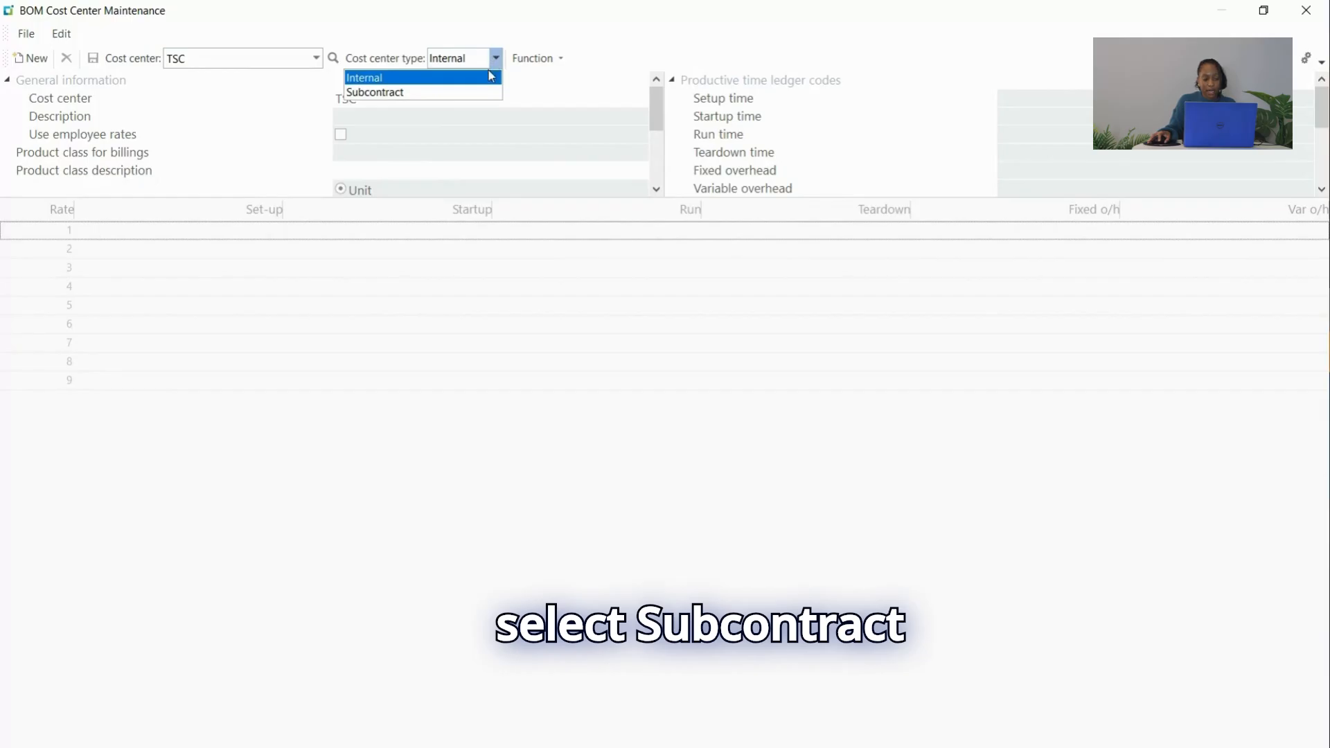
{"action": "left_click", "coordinate": [451, 92]}
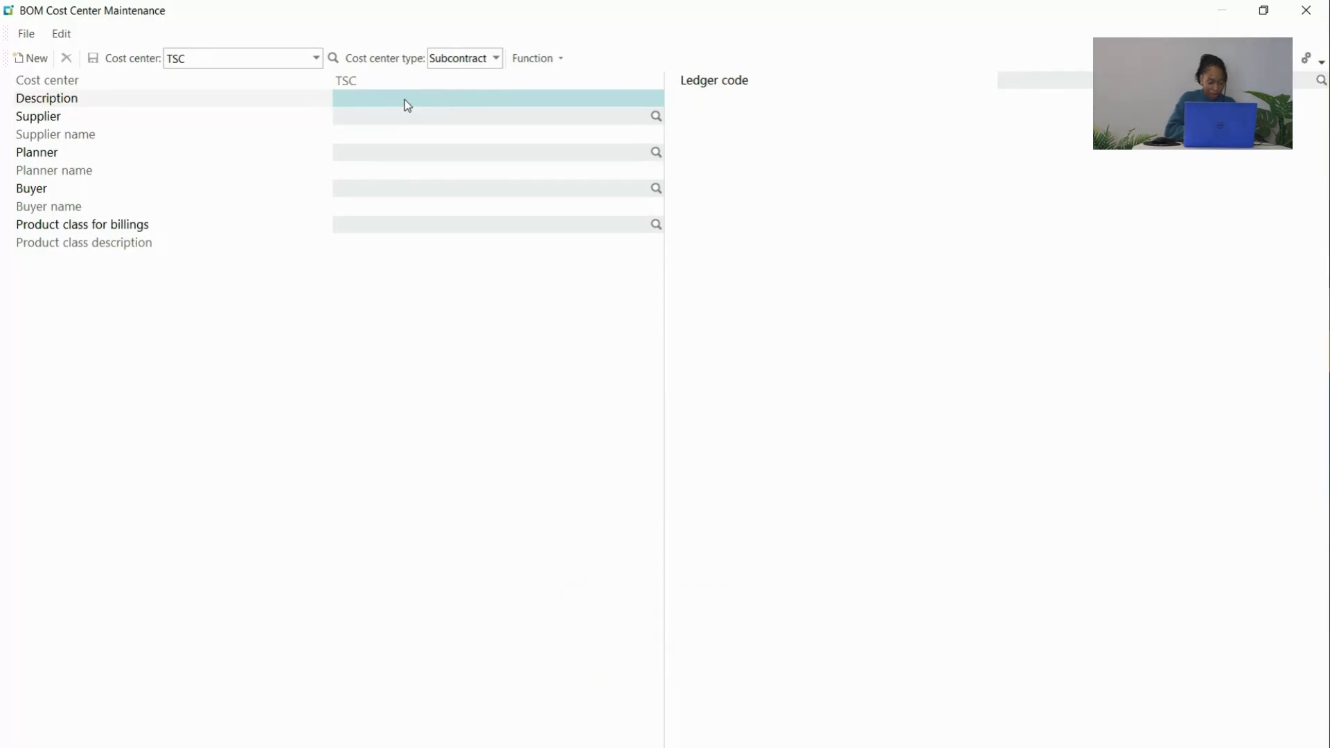
- Describe cost center TSC as Subcontracting and assign supplier 18 to it
{"action": "type", "text": "Su"}
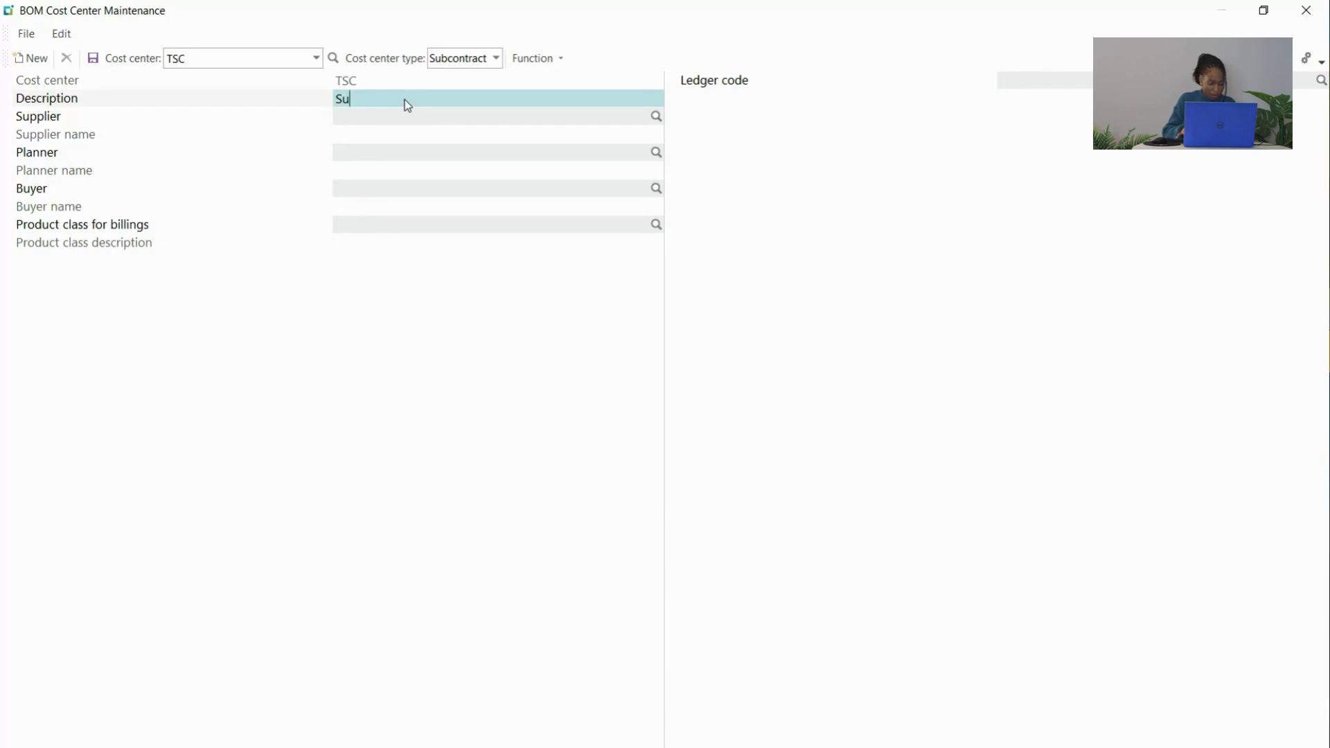
{"action": "key", "text": "BackSpace"}
{"action": "key", "text": "BackSpace"}
{"action": "type", "text": "Subcontra"}
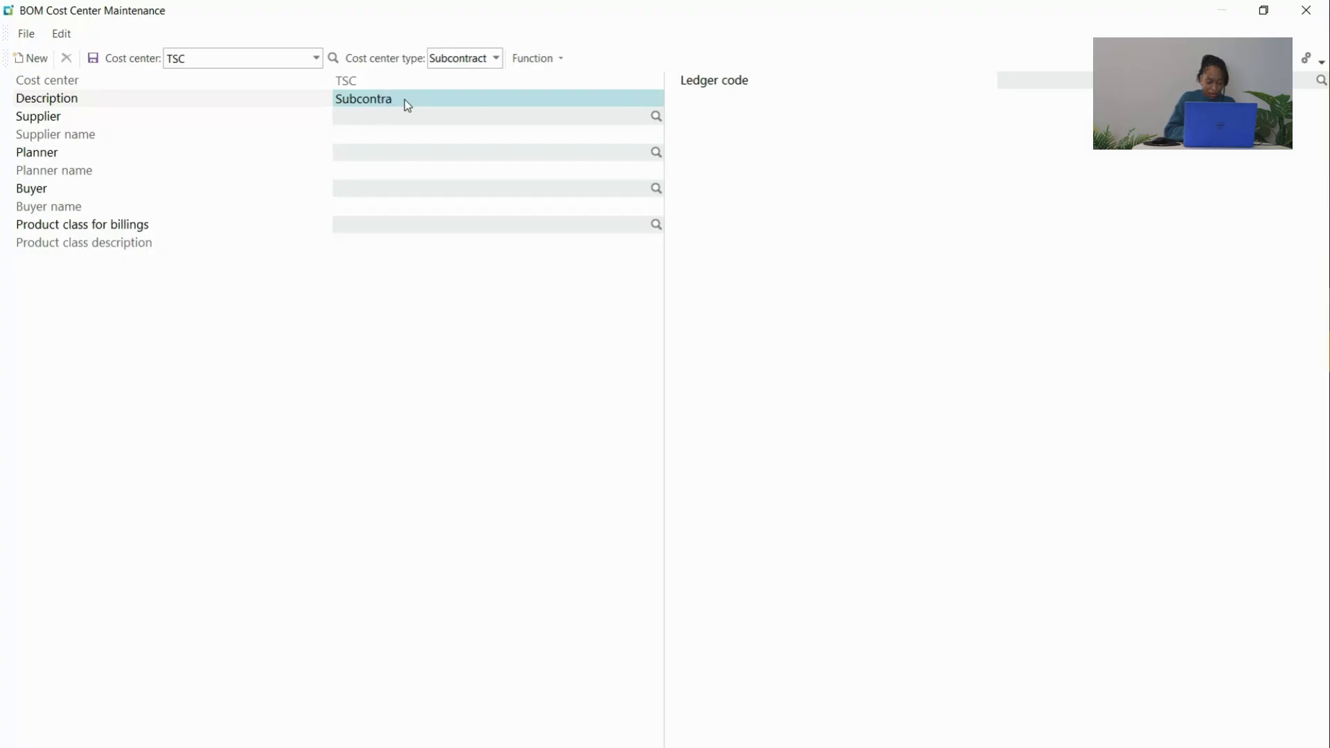
{"action": "type", "text": "cting"}
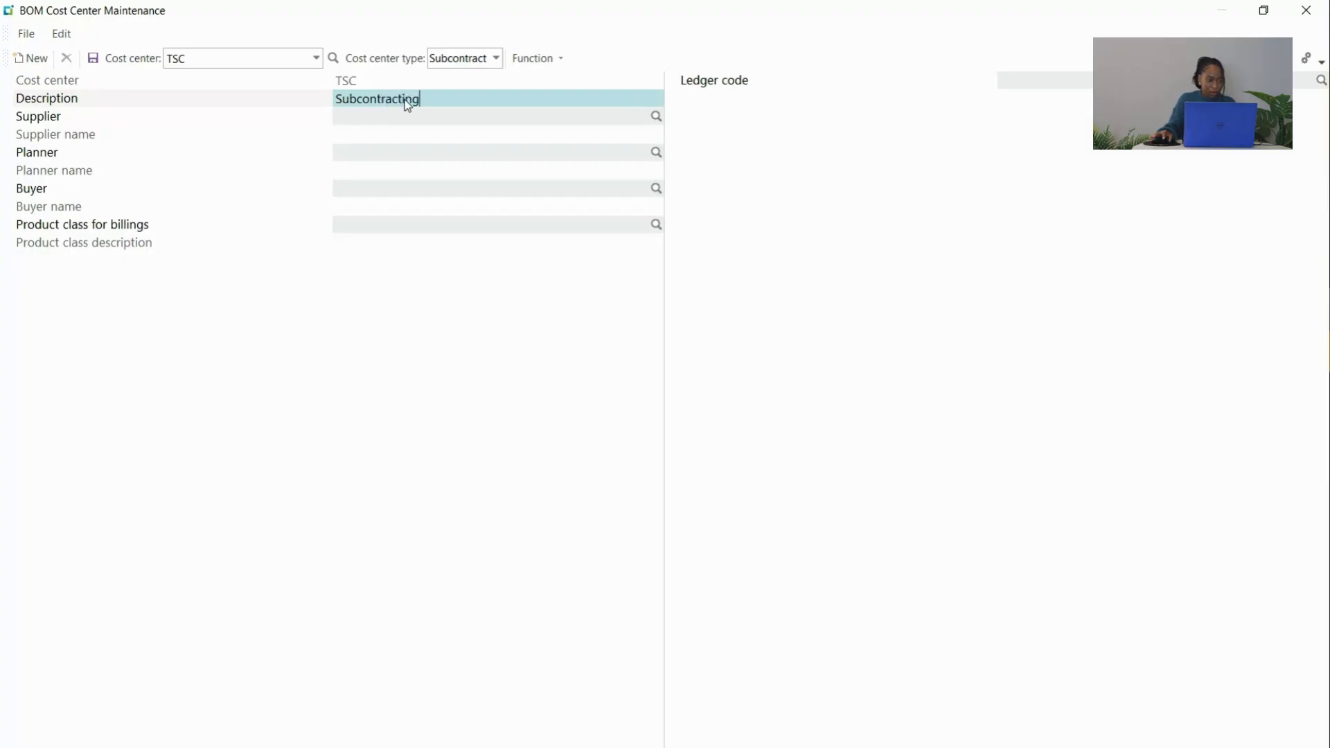
{"action": "left_click", "coordinate": [356, 119]}
{"action": "type", "text": "18"}
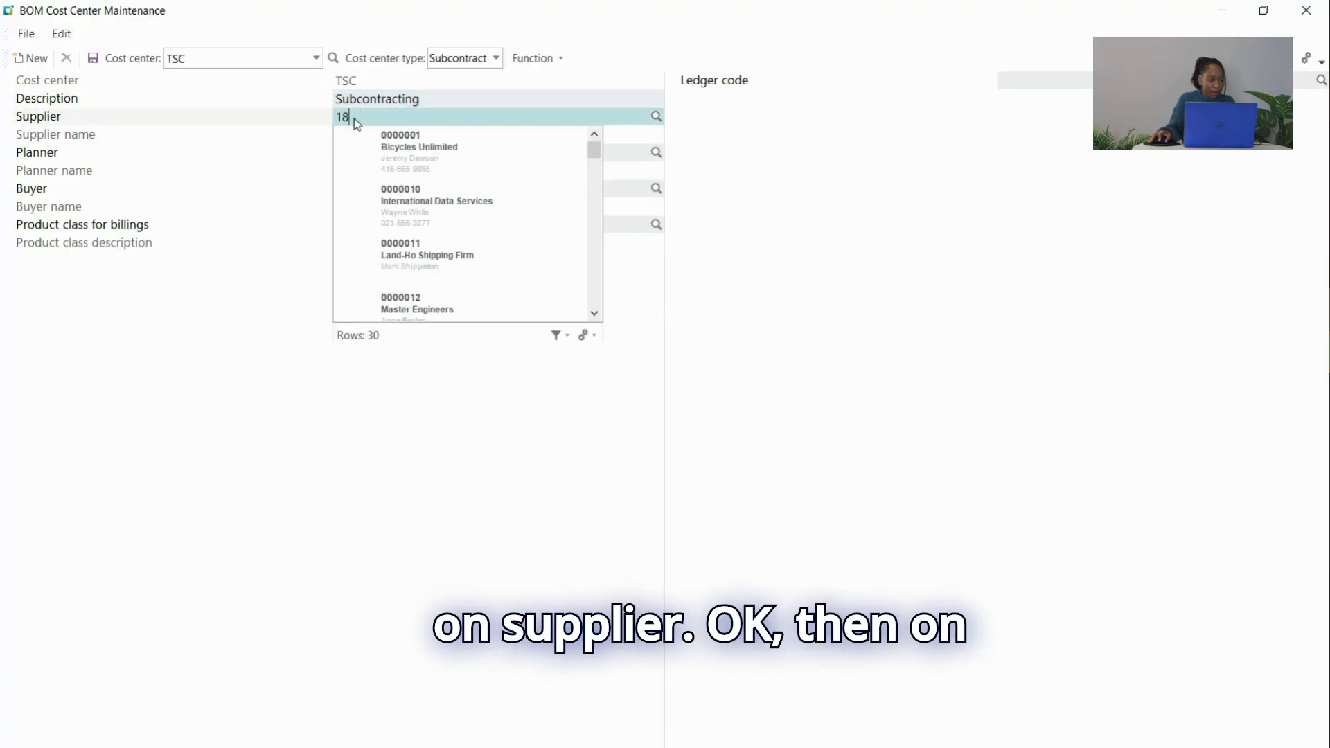
{"action": "key", "text": "Tab"}
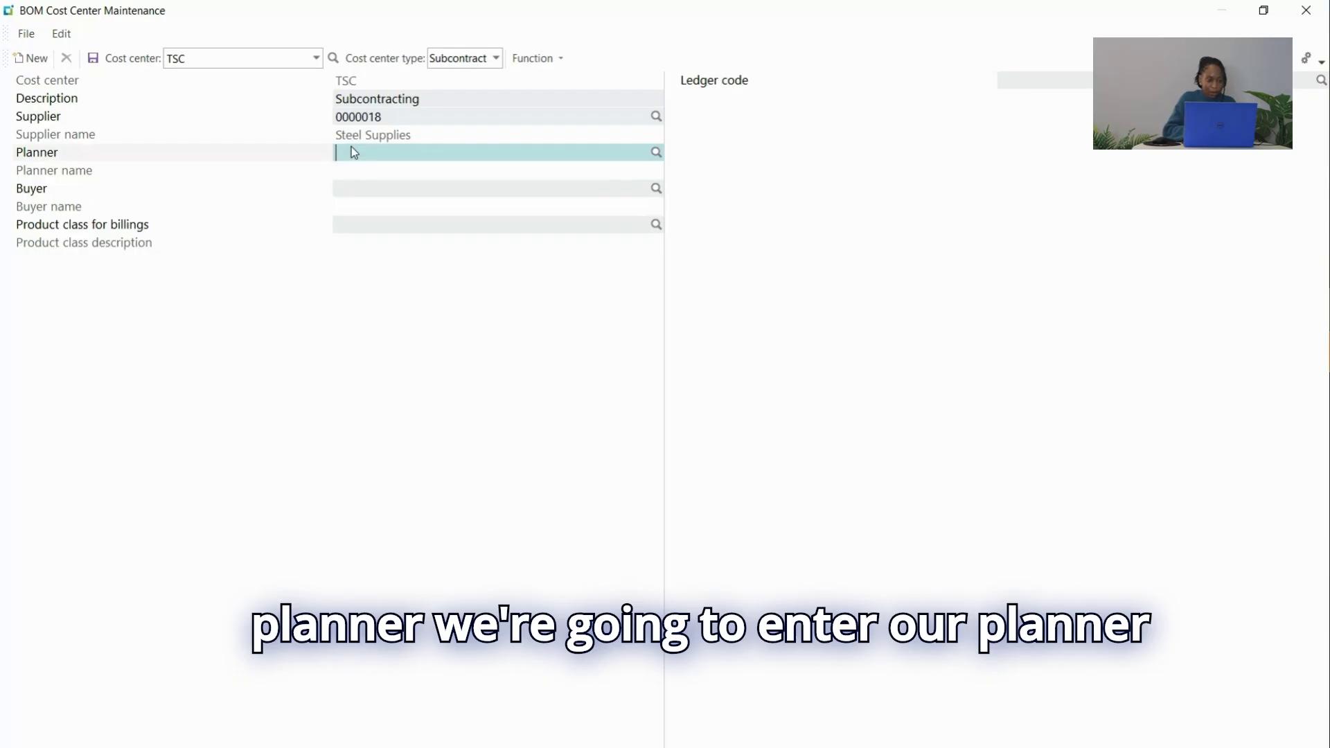
- Enter planner GT, buyer JD and billing product class SPEC for cost center TSC, and try to save it
{"action": "type", "text": "GT"}
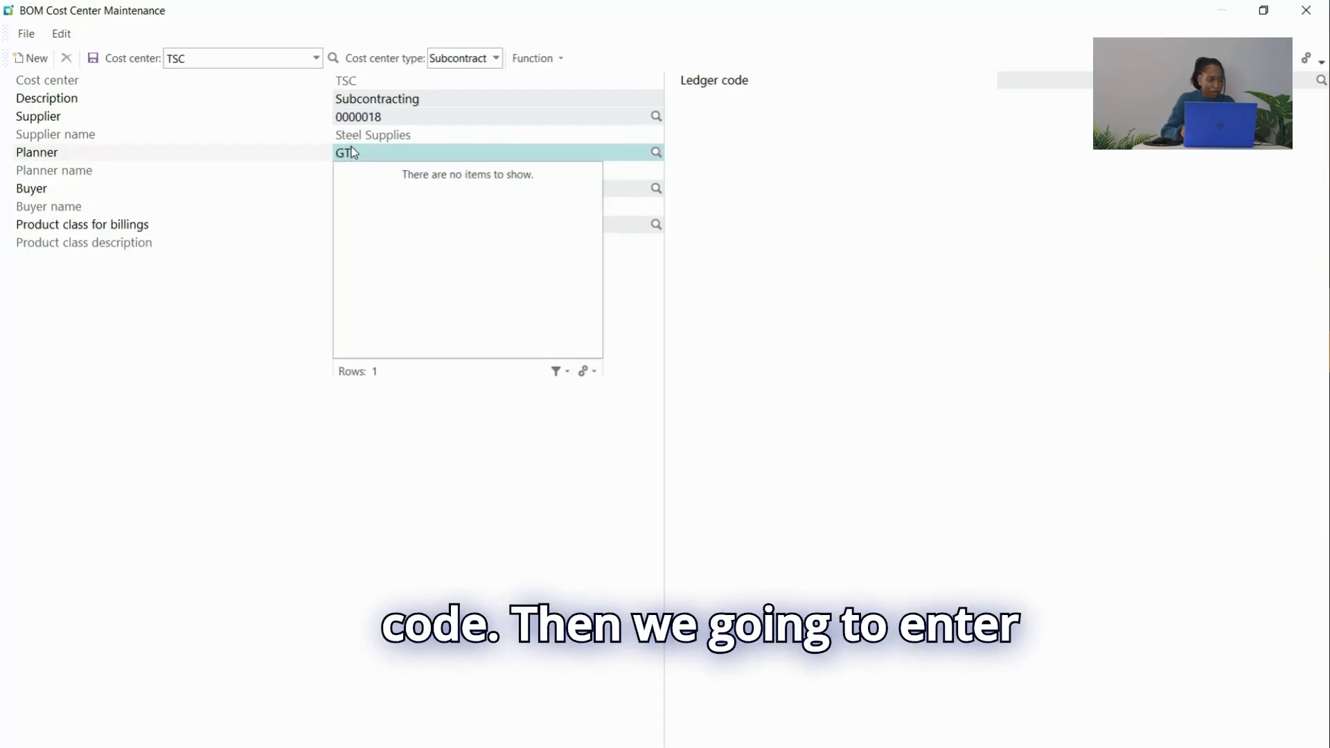
{"action": "key", "text": "Tab"}
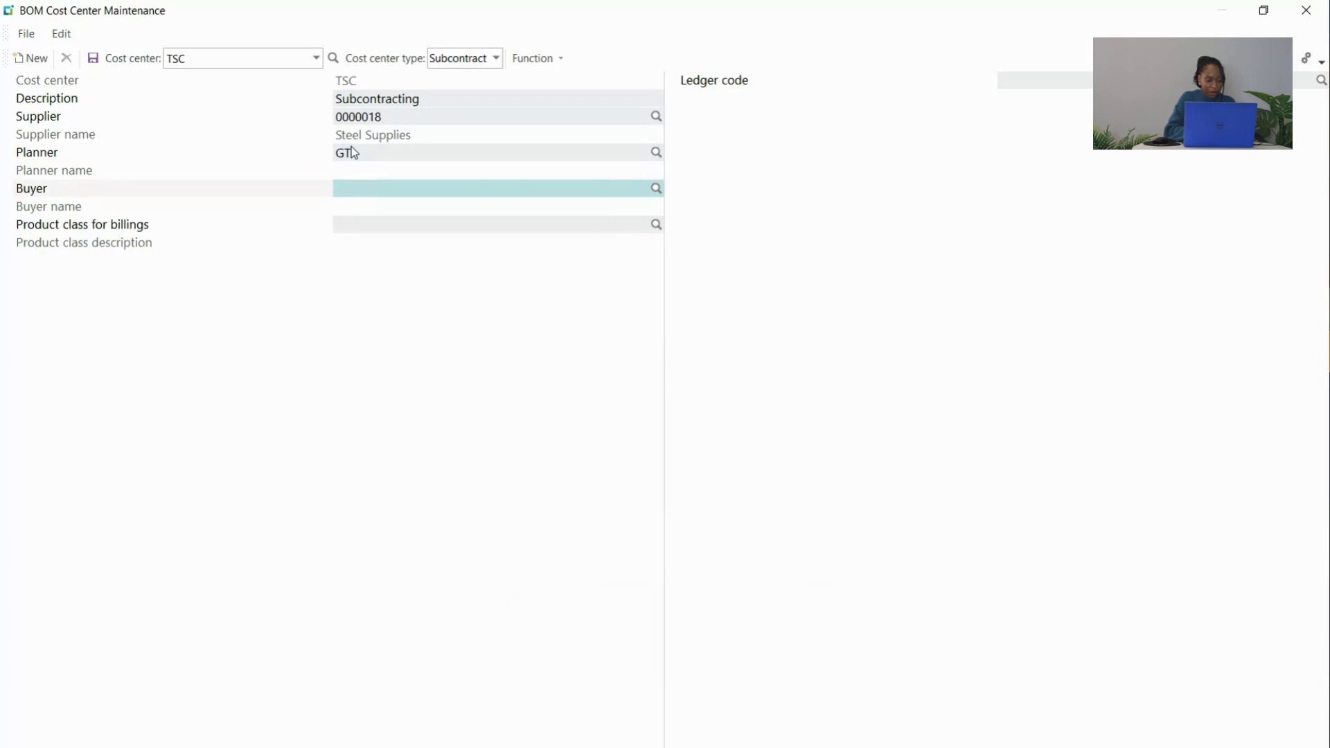
{"action": "type", "text": "JD"}
{"action": "key", "text": "Tab"}
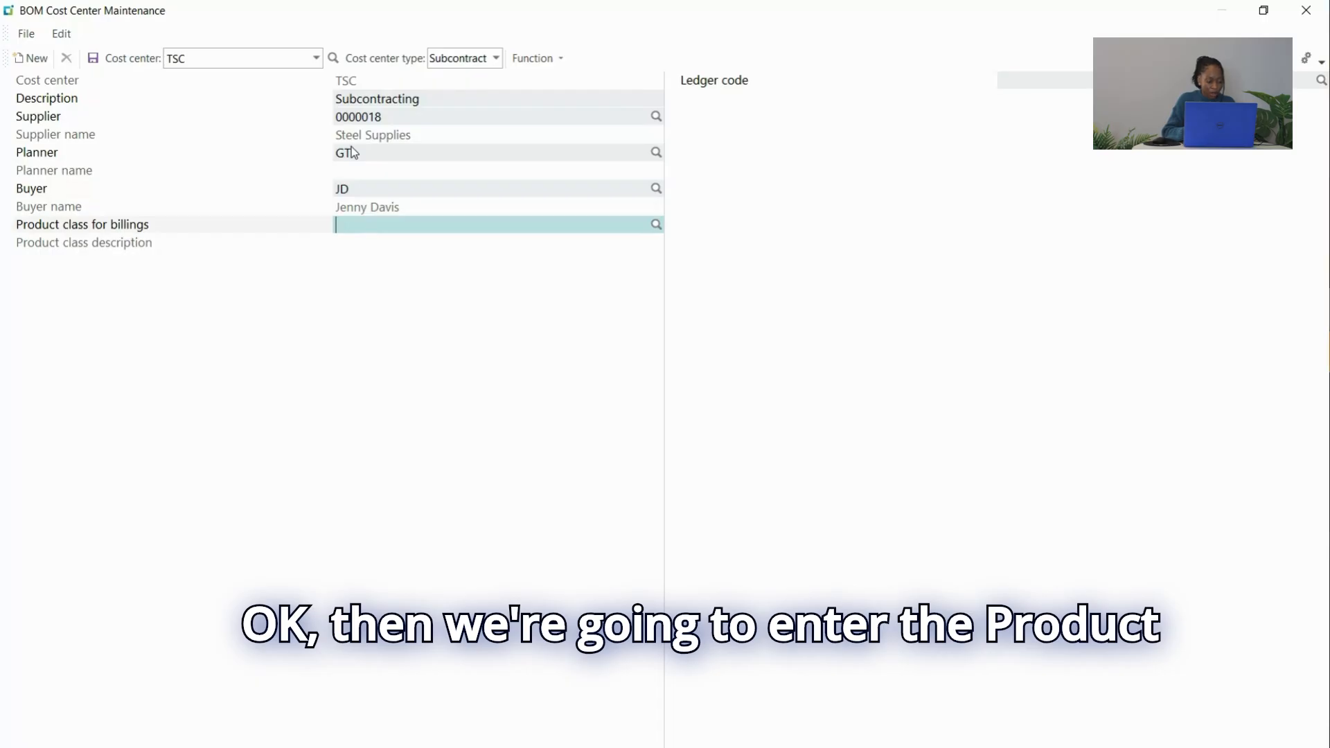
{"action": "type", "text": "SPEC"}
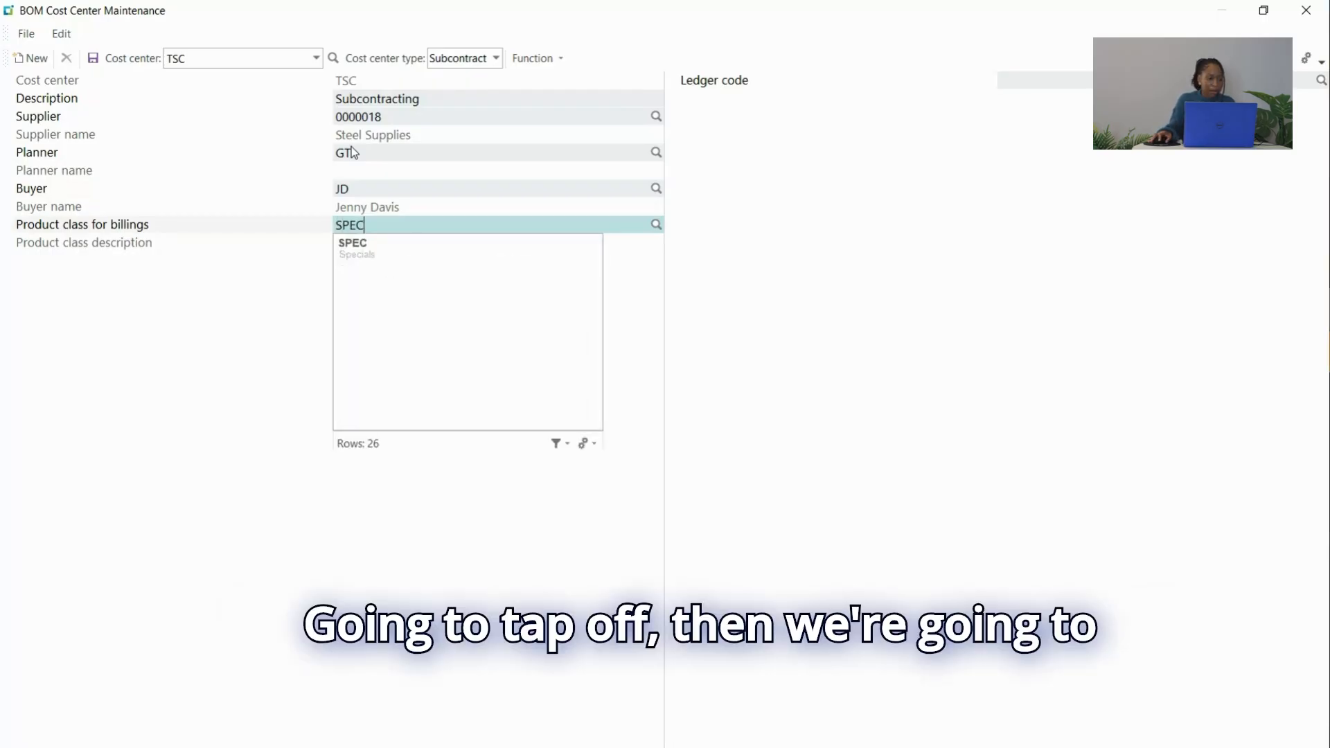
{"action": "key", "text": "Tab"}
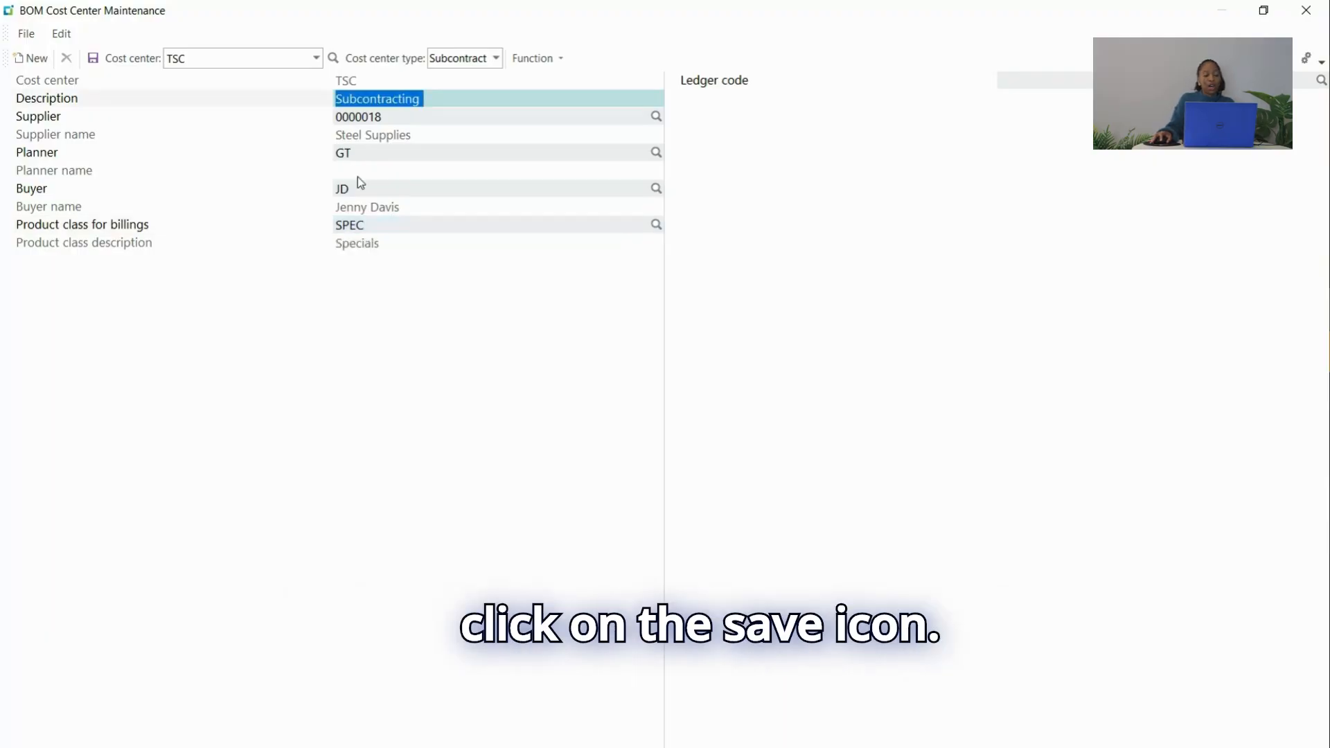
{"action": "left_click", "coordinate": [88, 67]}
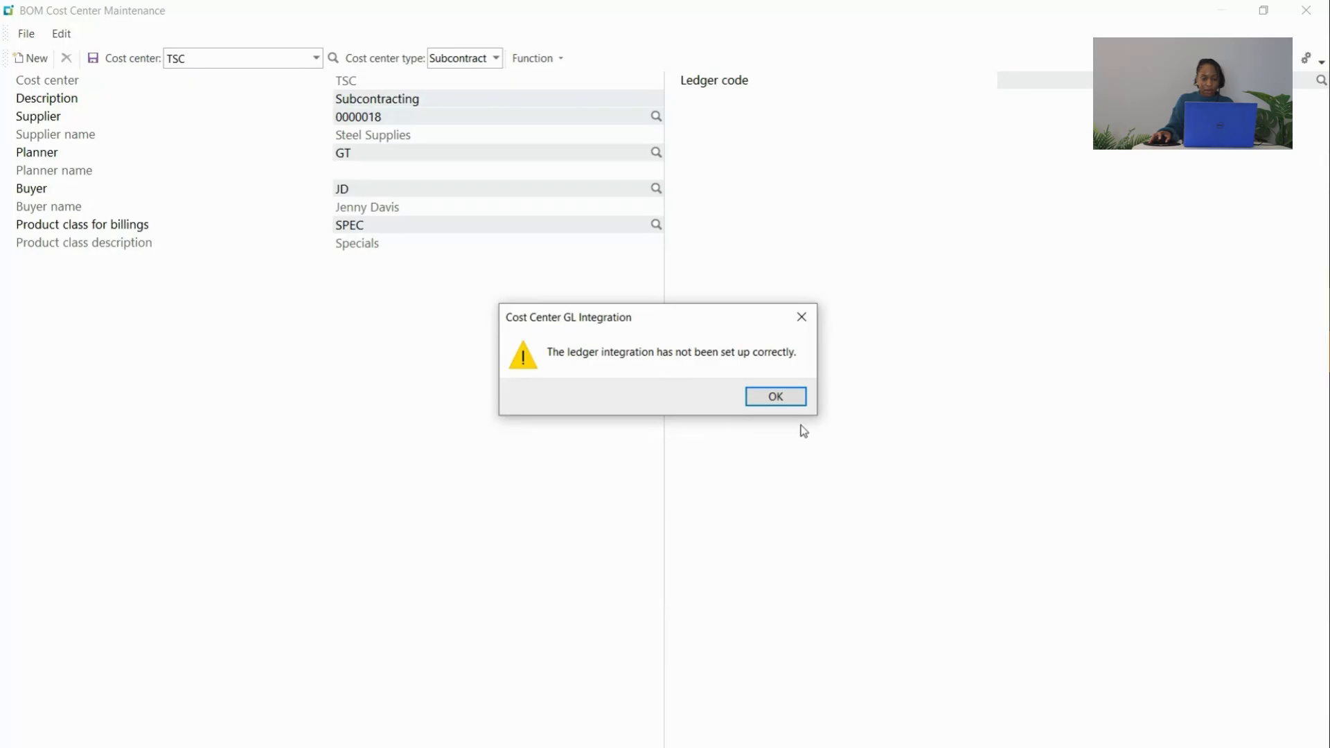
{"action": "left_click", "coordinate": [775, 398]}
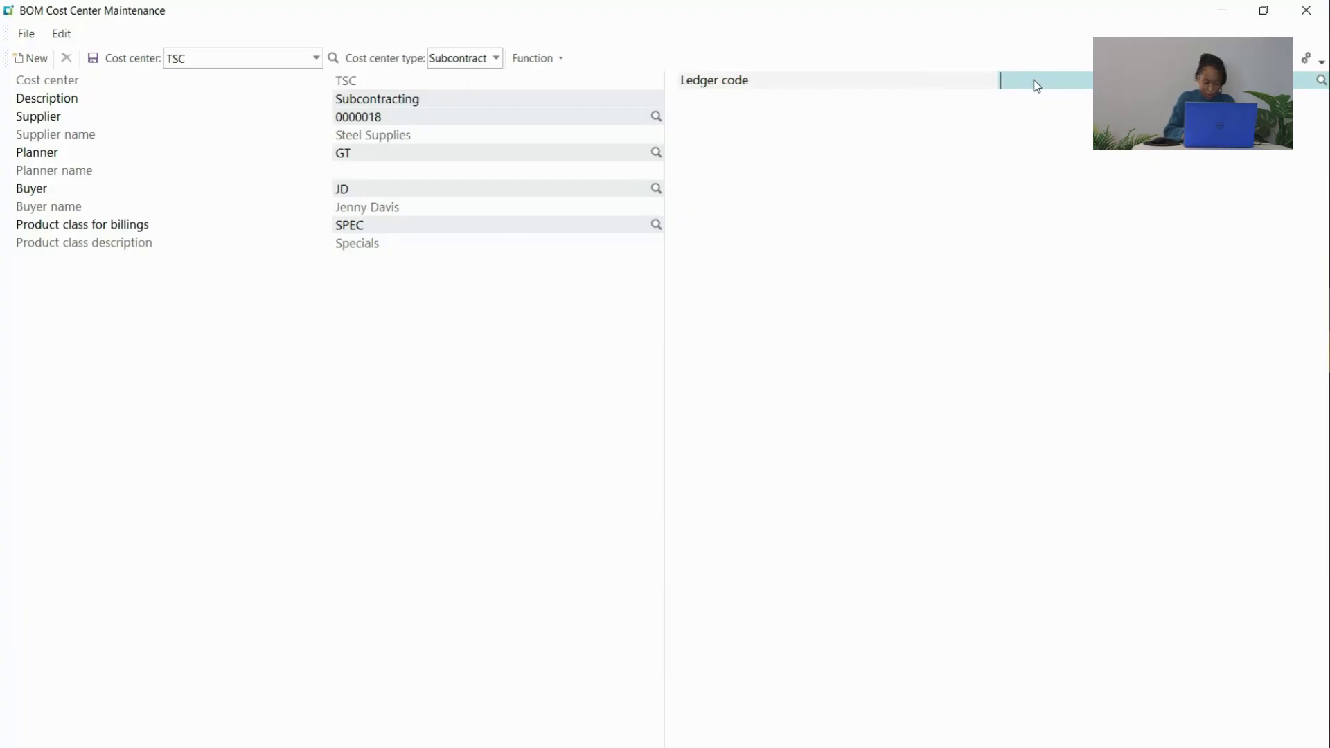
- Set the ledger code of cost center TSC to 01-8170 and save the cost center
{"action": "type", "text": "01-"}
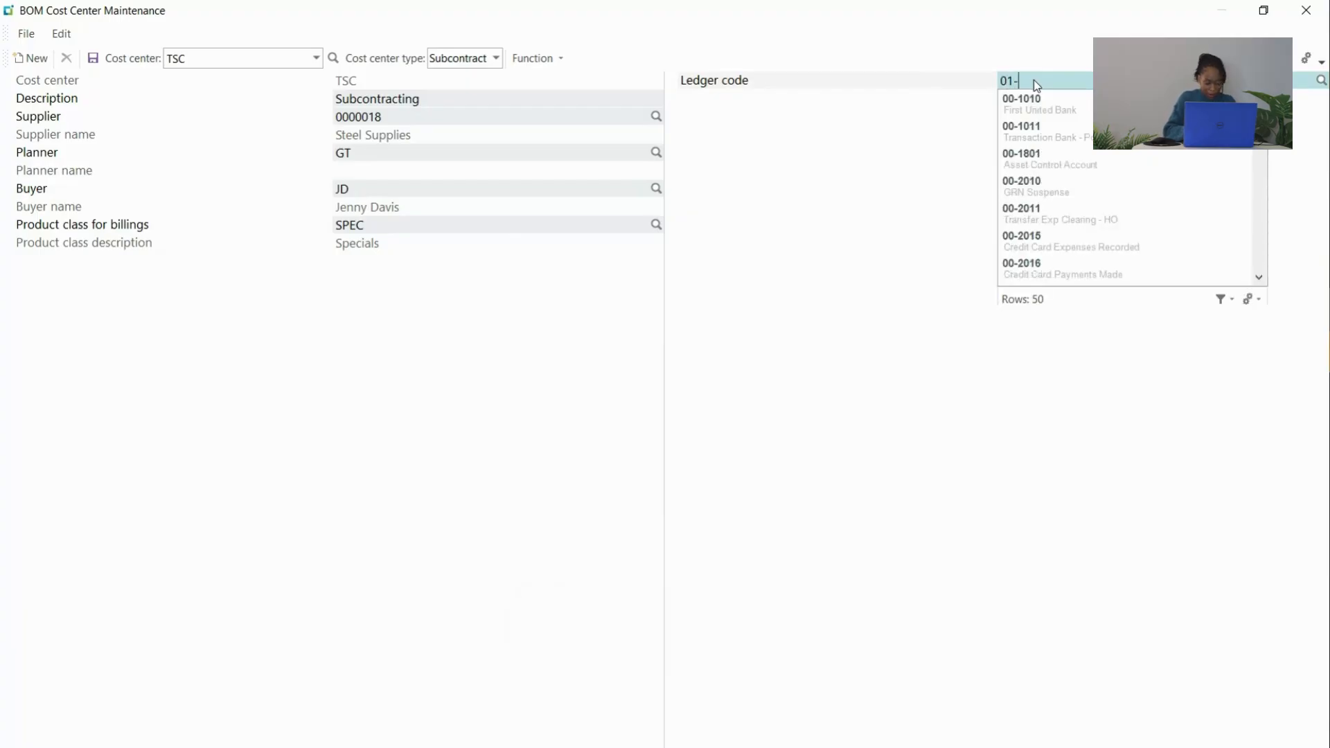
{"action": "type", "text": "8170"}
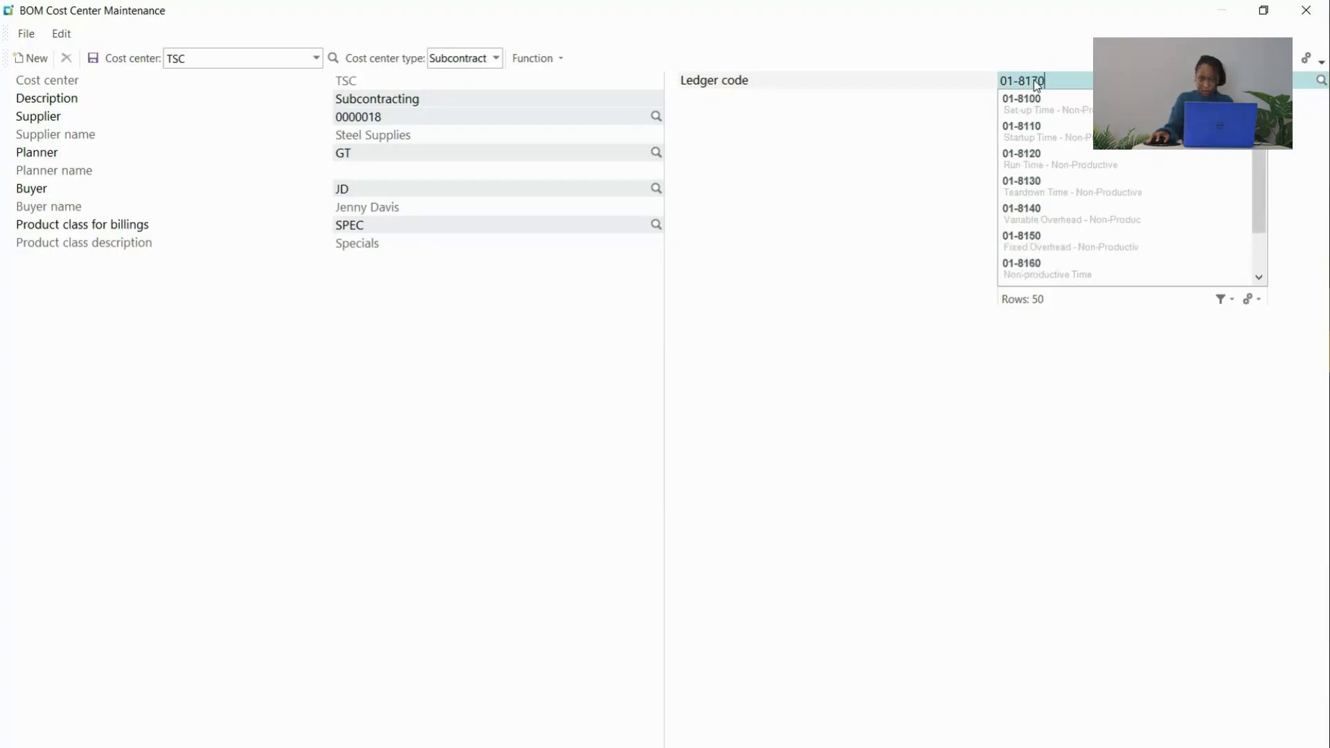
{"action": "left_click", "coordinate": [1052, 108]}
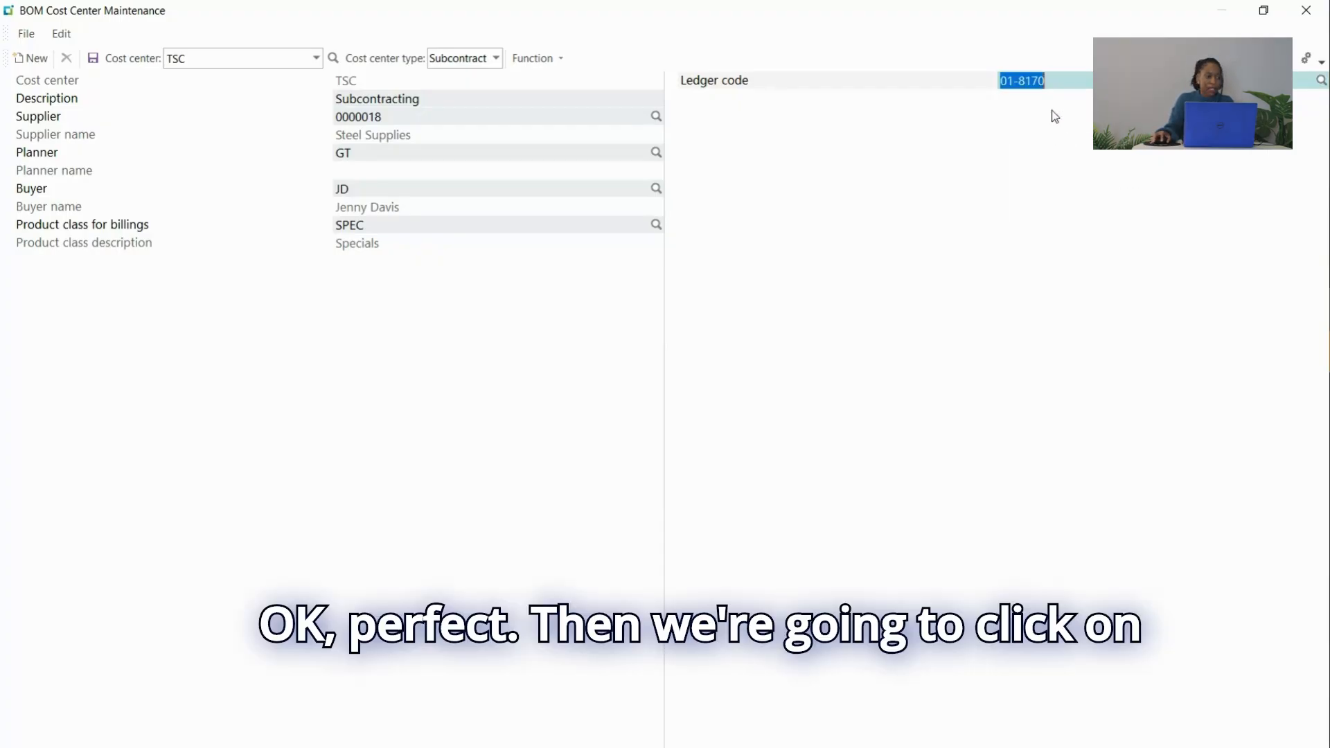
{"action": "left_click", "coordinate": [93, 60]}
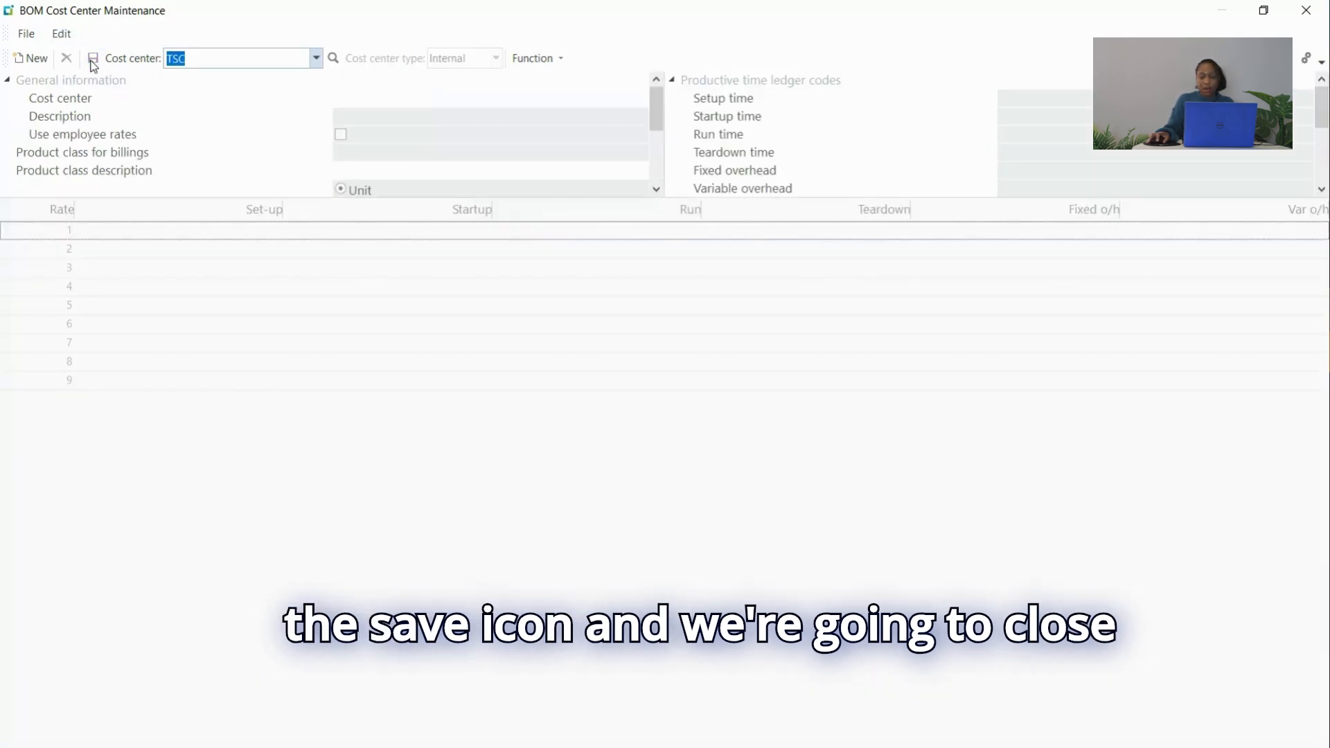
- Close BOM Cost Center Maintenance and open BOM Work Center Maintenance from the Bill of Materials setup programs in a maximized window
{"action": "left_click", "coordinate": [1306, 10]}
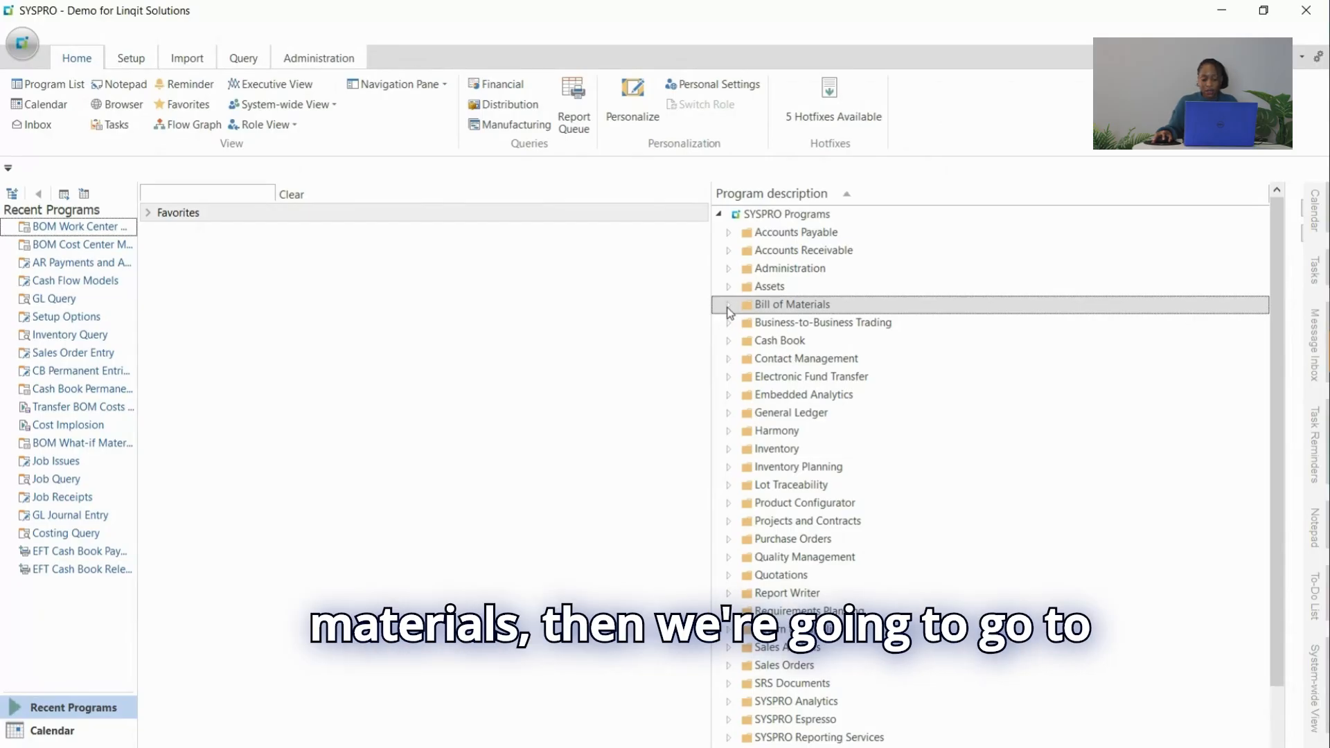
{"action": "left_click", "coordinate": [728, 306]}
{"action": "left_click", "coordinate": [740, 450]}
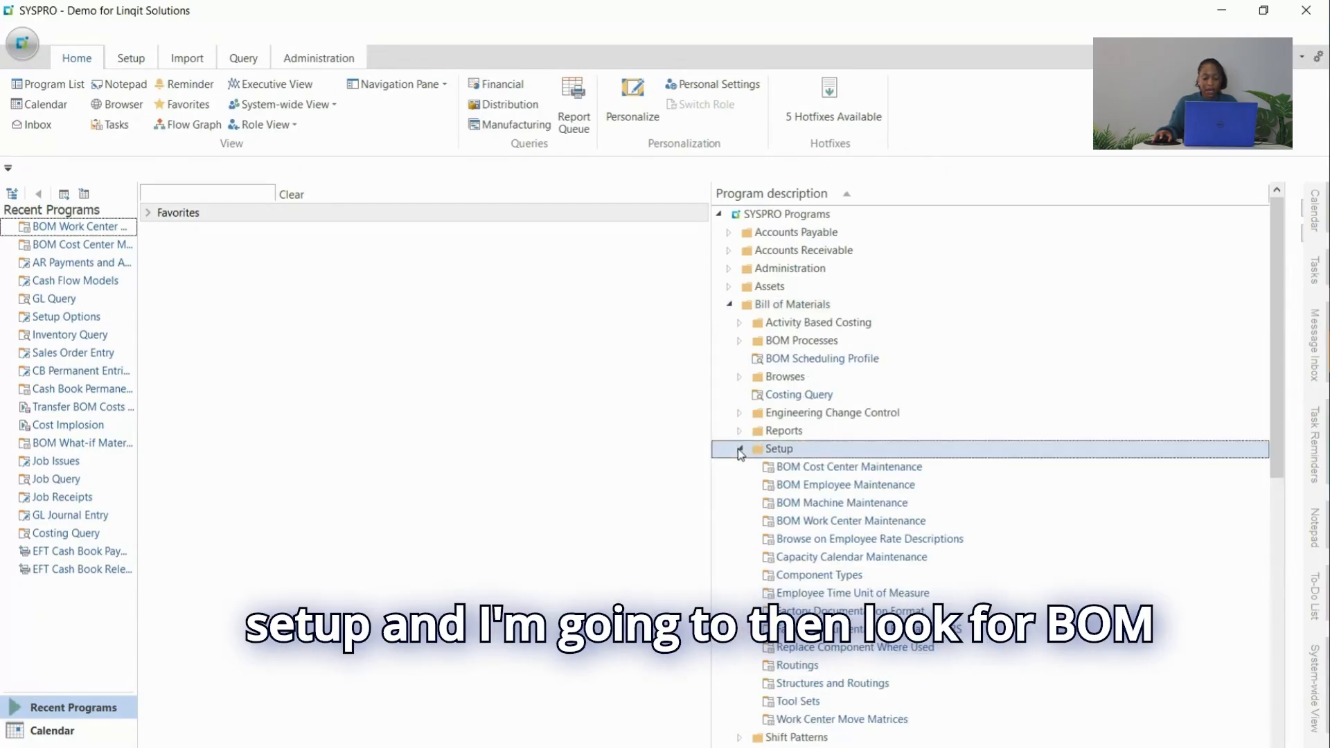
{"action": "left_click", "coordinate": [817, 525]}
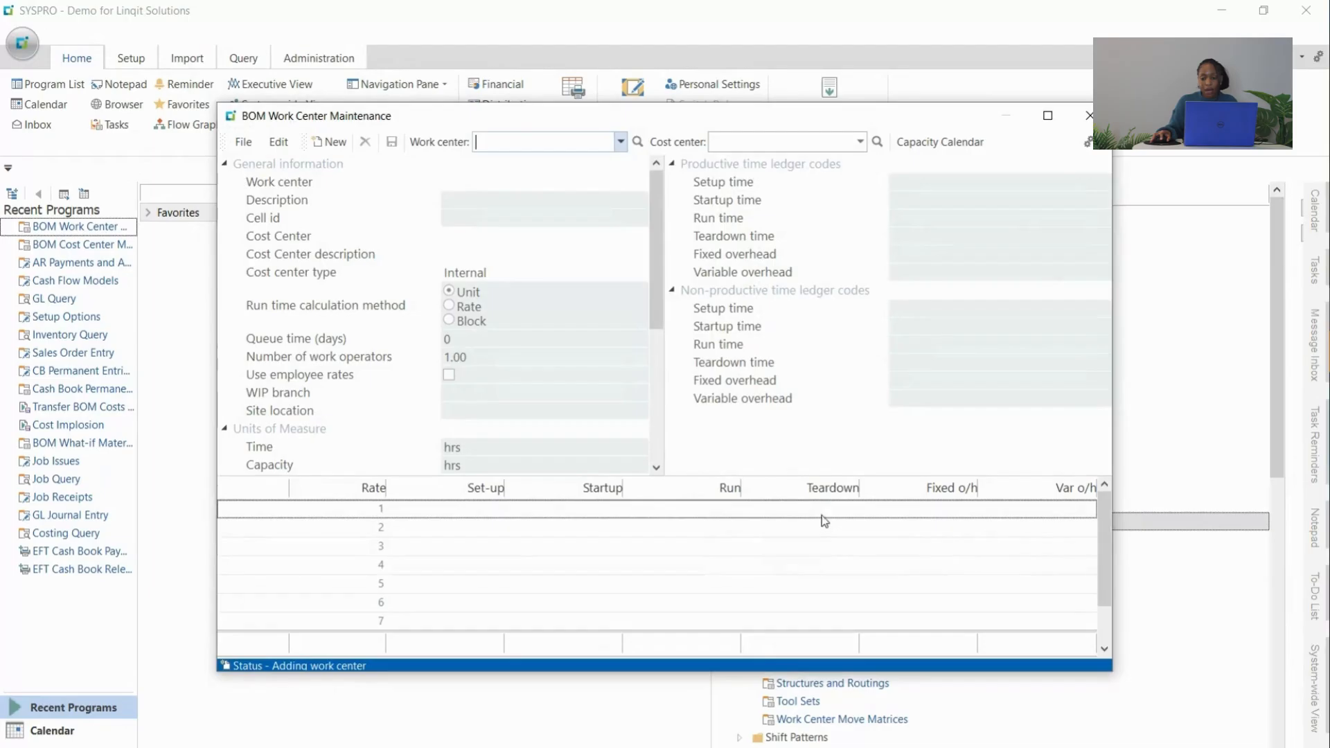
{"action": "left_click", "coordinate": [1048, 116]}
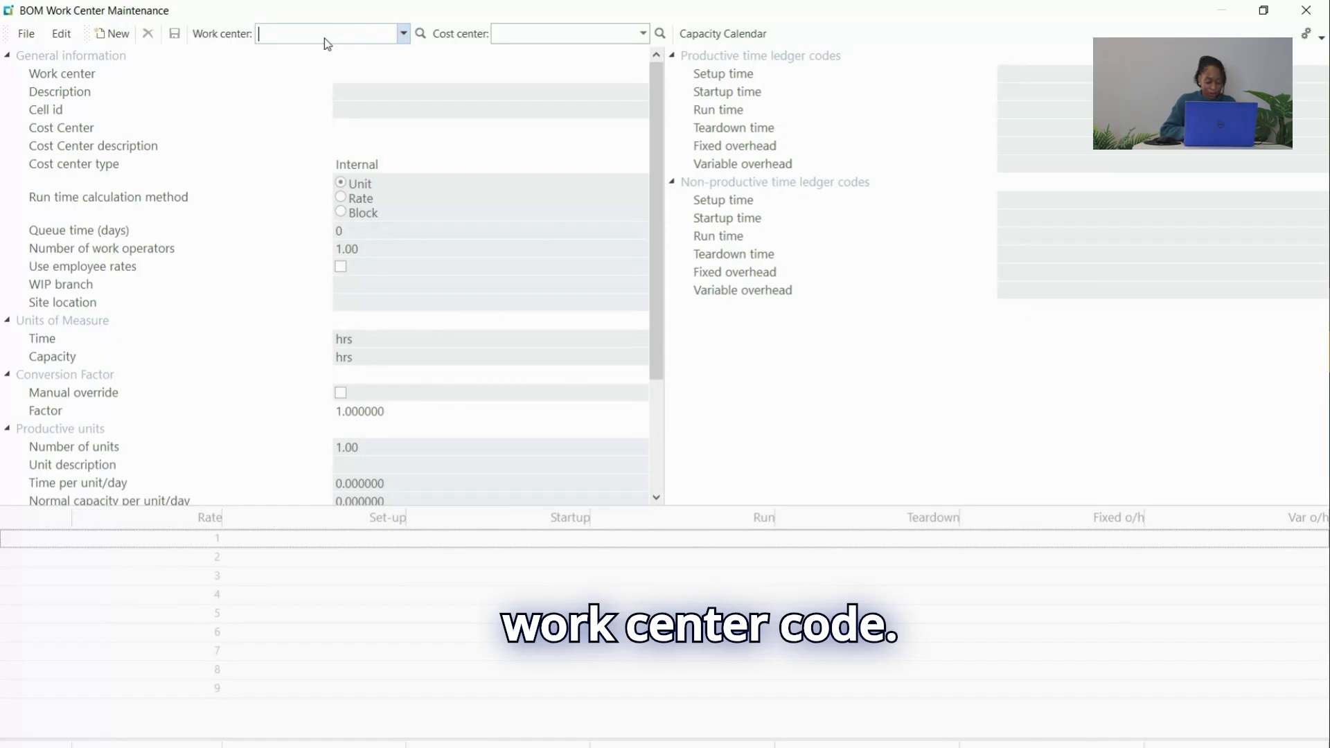
- Start a new work center with code TDRILL and link it to cost center TCC
{"action": "type", "text": "T"}
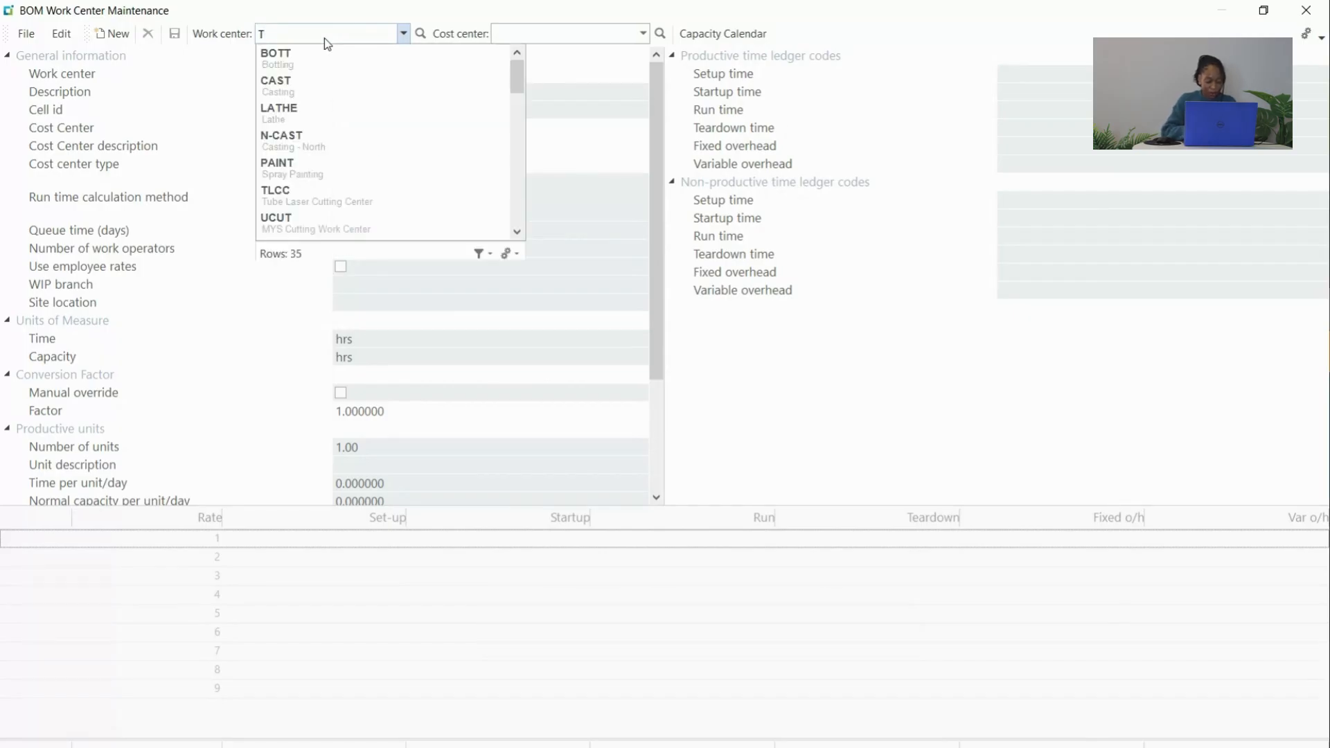
{"action": "type", "text": "DRI"}
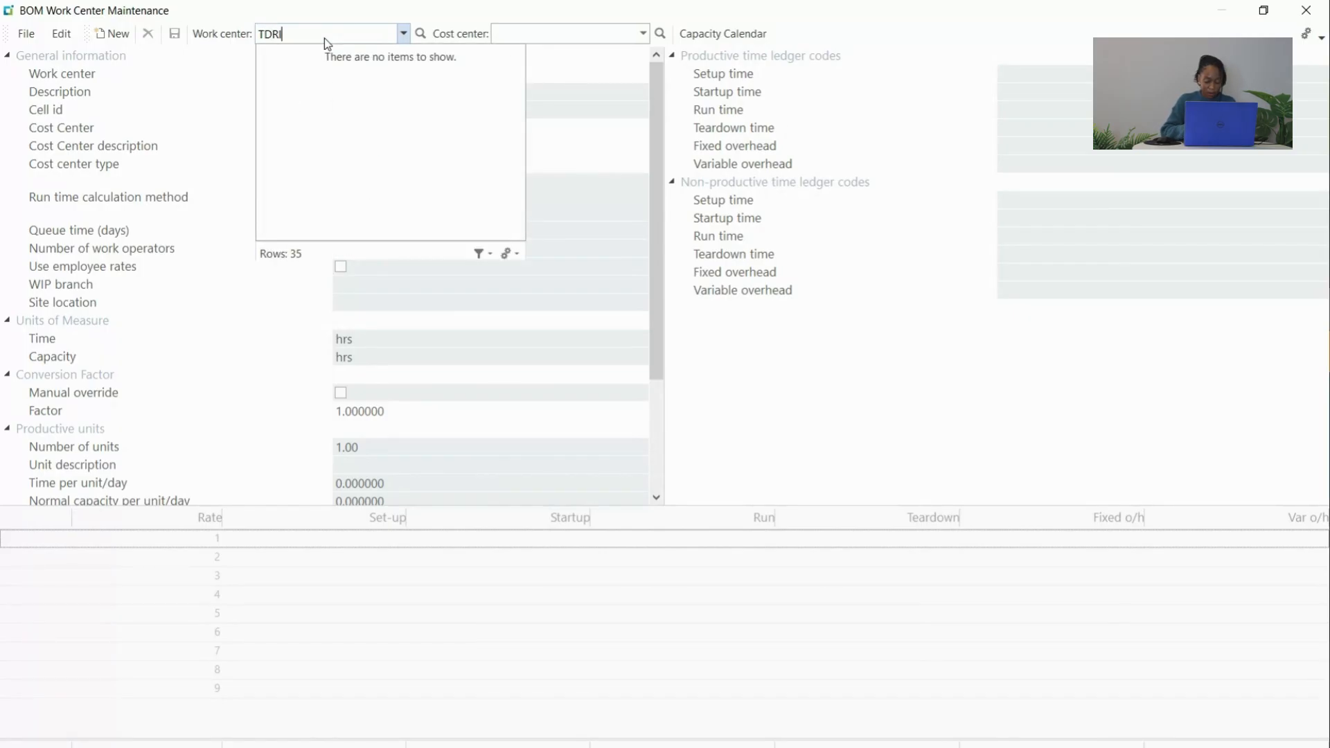
{"action": "type", "text": "LL"}
{"action": "key", "text": "Tab"}
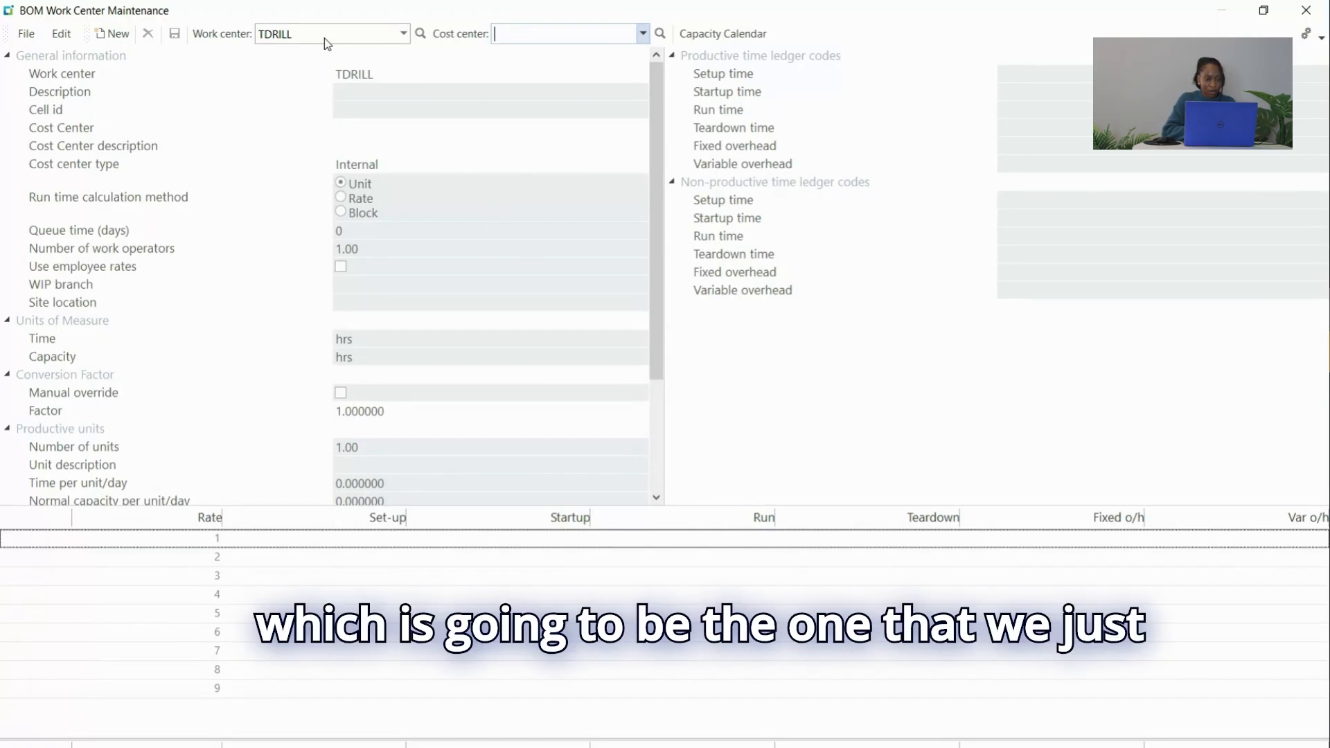
{"action": "type", "text": "TCC"}
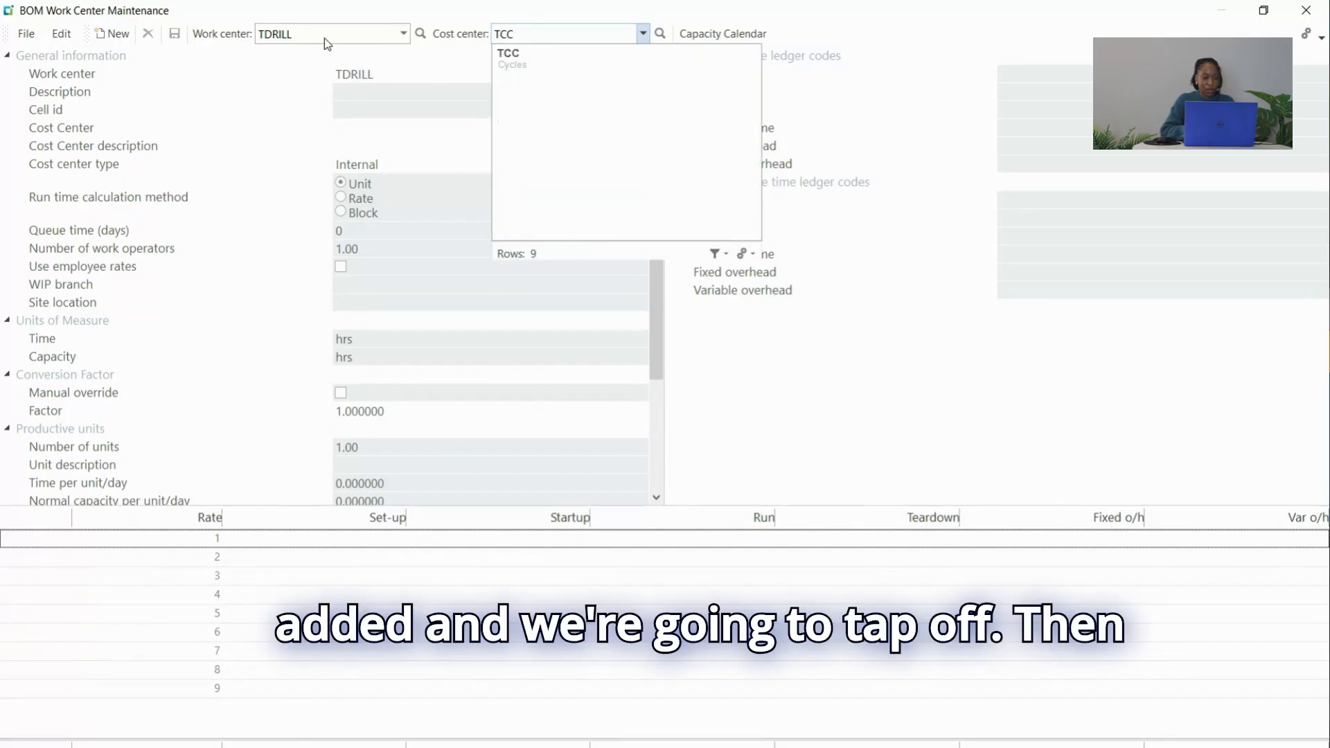
{"action": "key", "text": "Tab"}
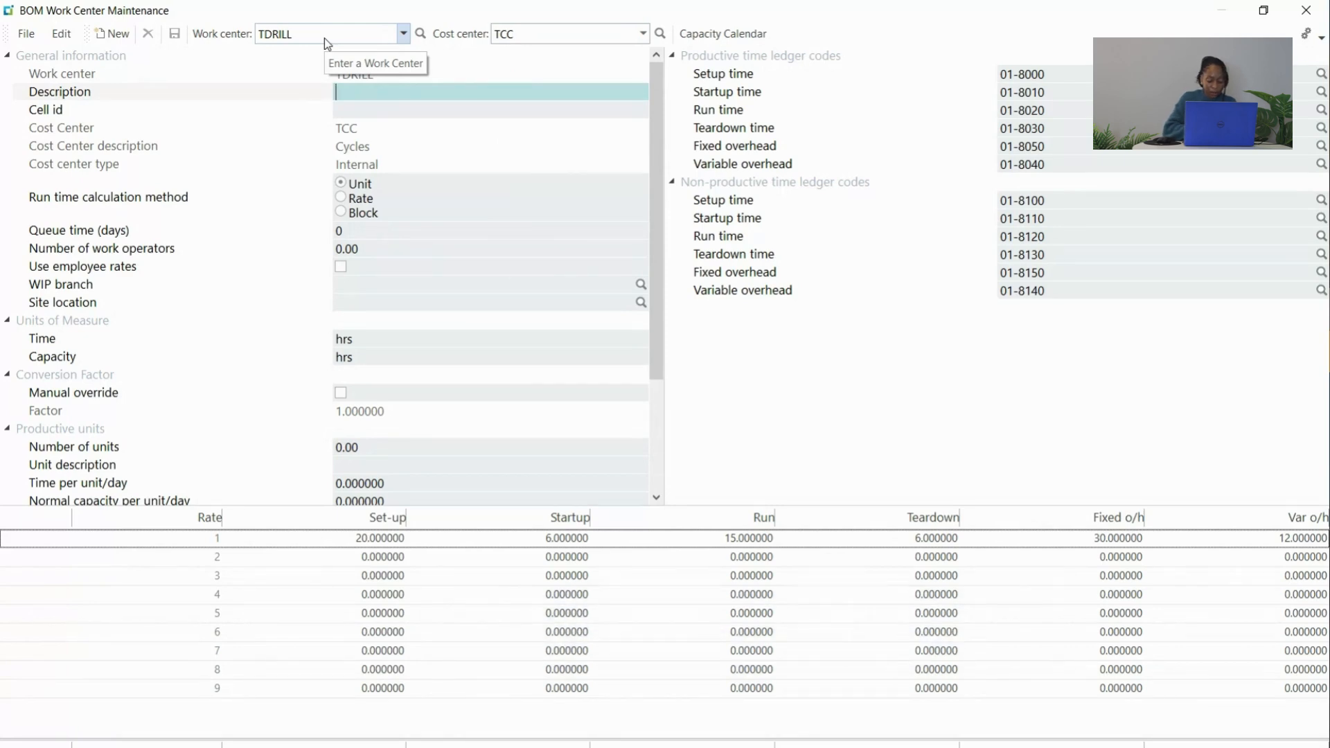
- Describe work center TDRILL as Drilling, with a queue time of 3 days and 1 work operator
{"action": "type", "text": "Dri"}
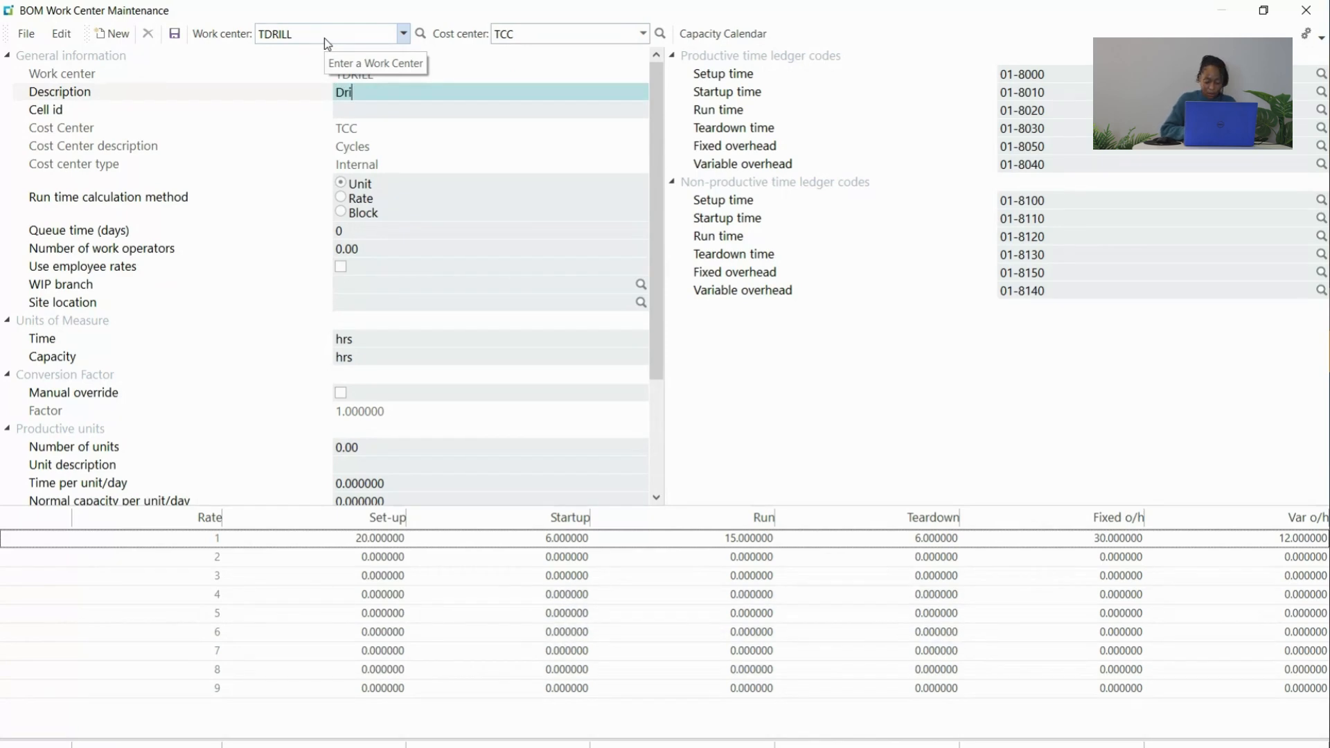
{"action": "type", "text": "lling"}
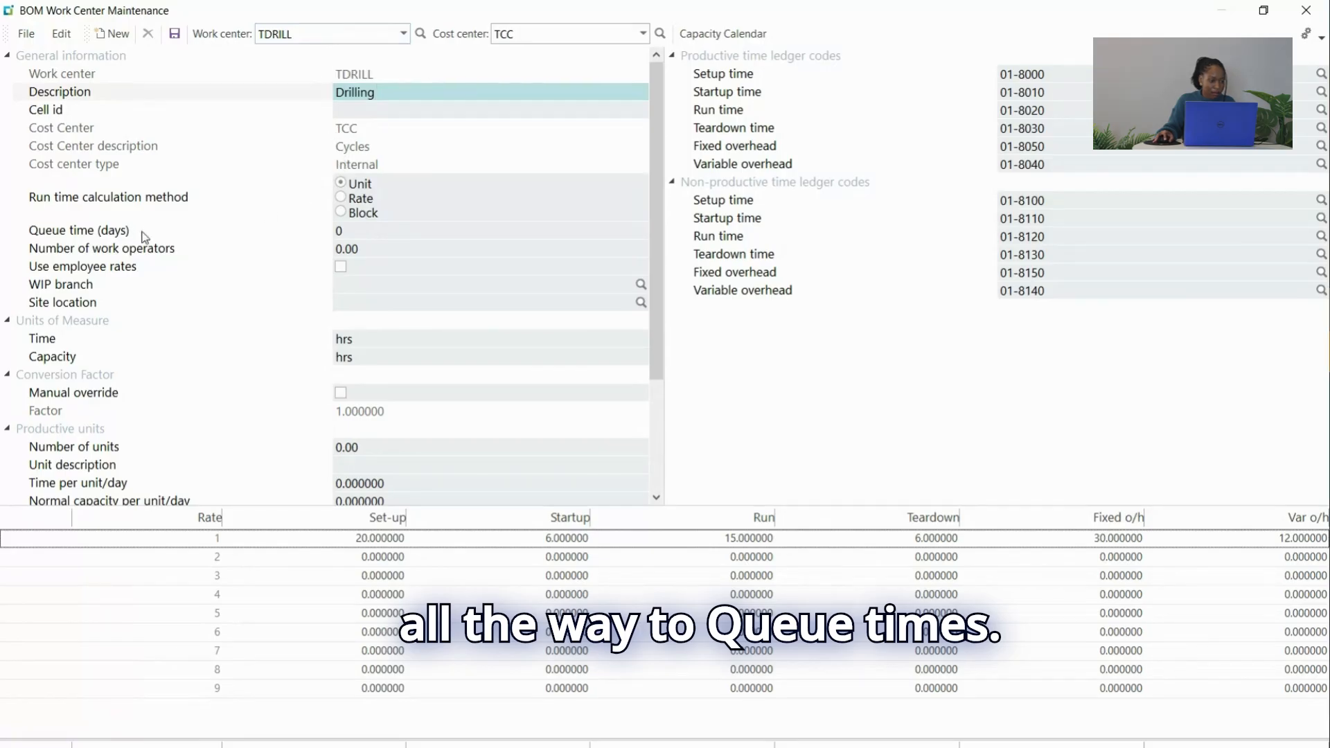
{"action": "left_click", "coordinate": [353, 234]}
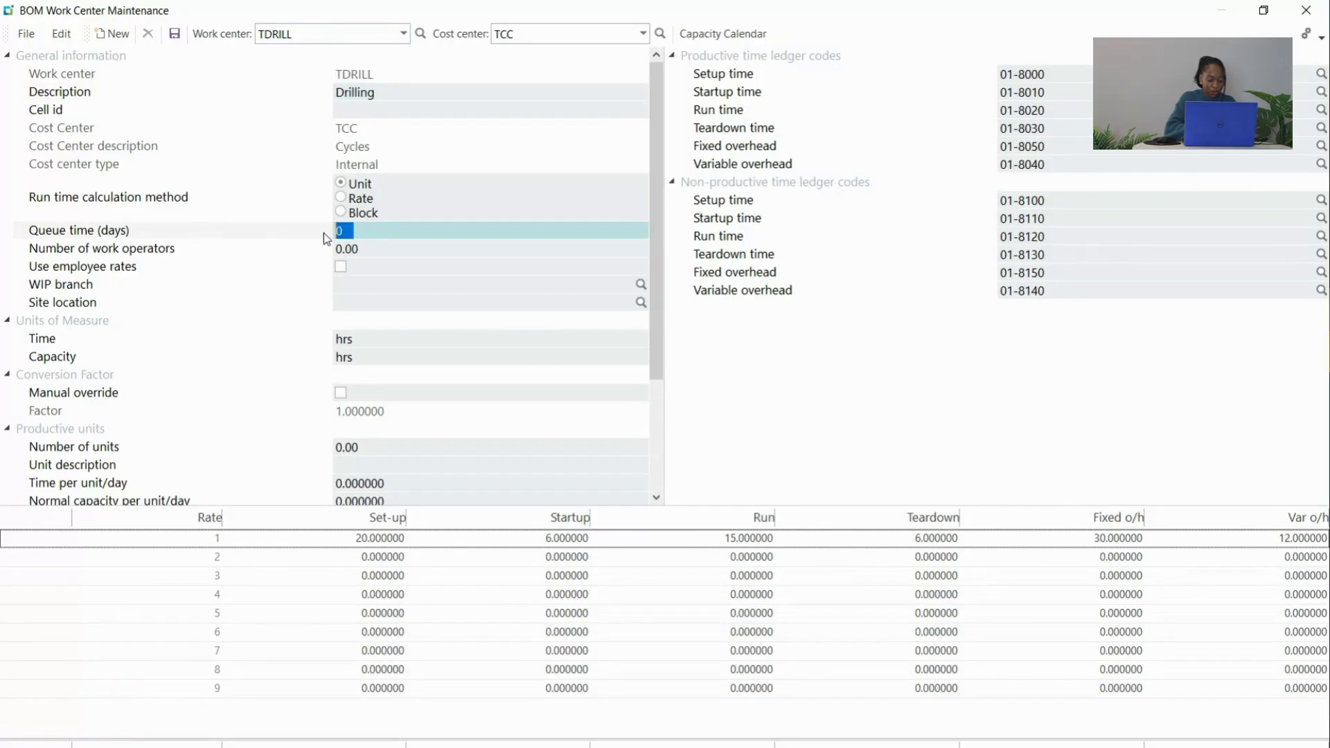
{"action": "type", "text": "3"}
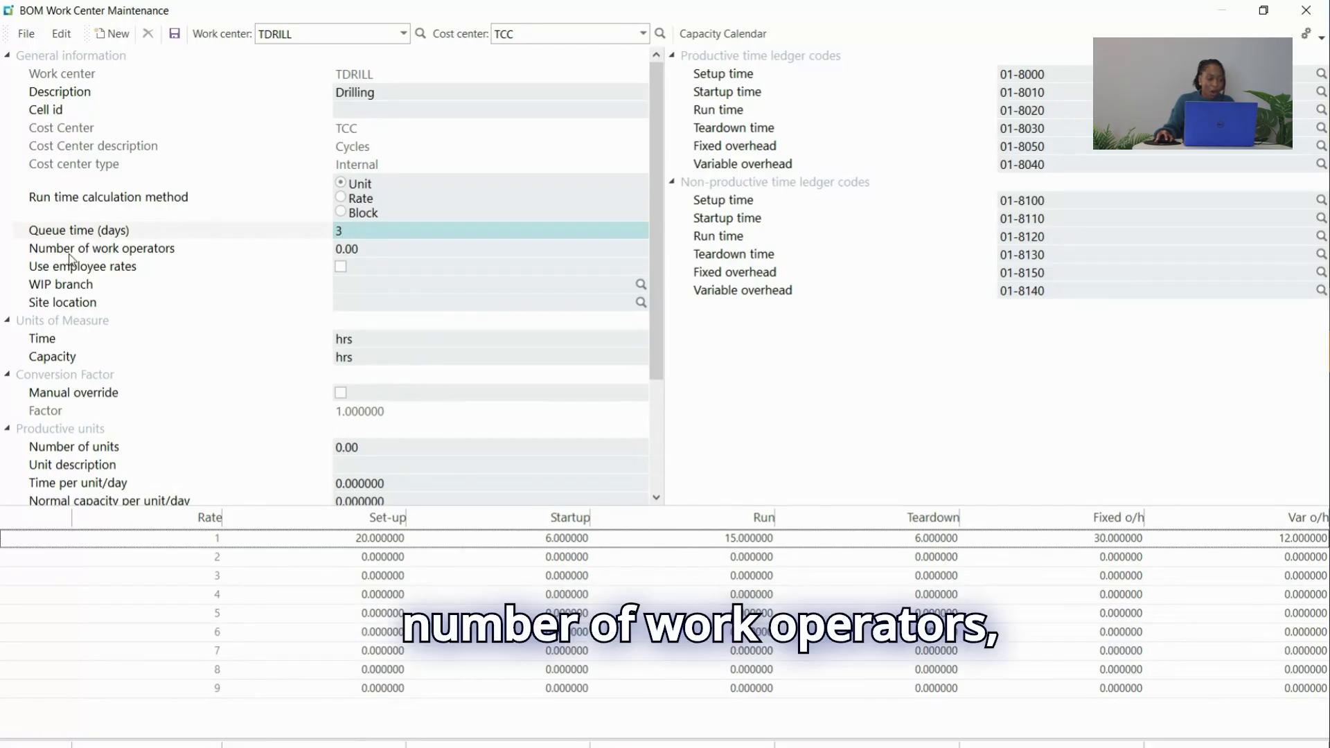
{"action": "left_click", "coordinate": [375, 247]}
{"action": "type", "text": "1"}
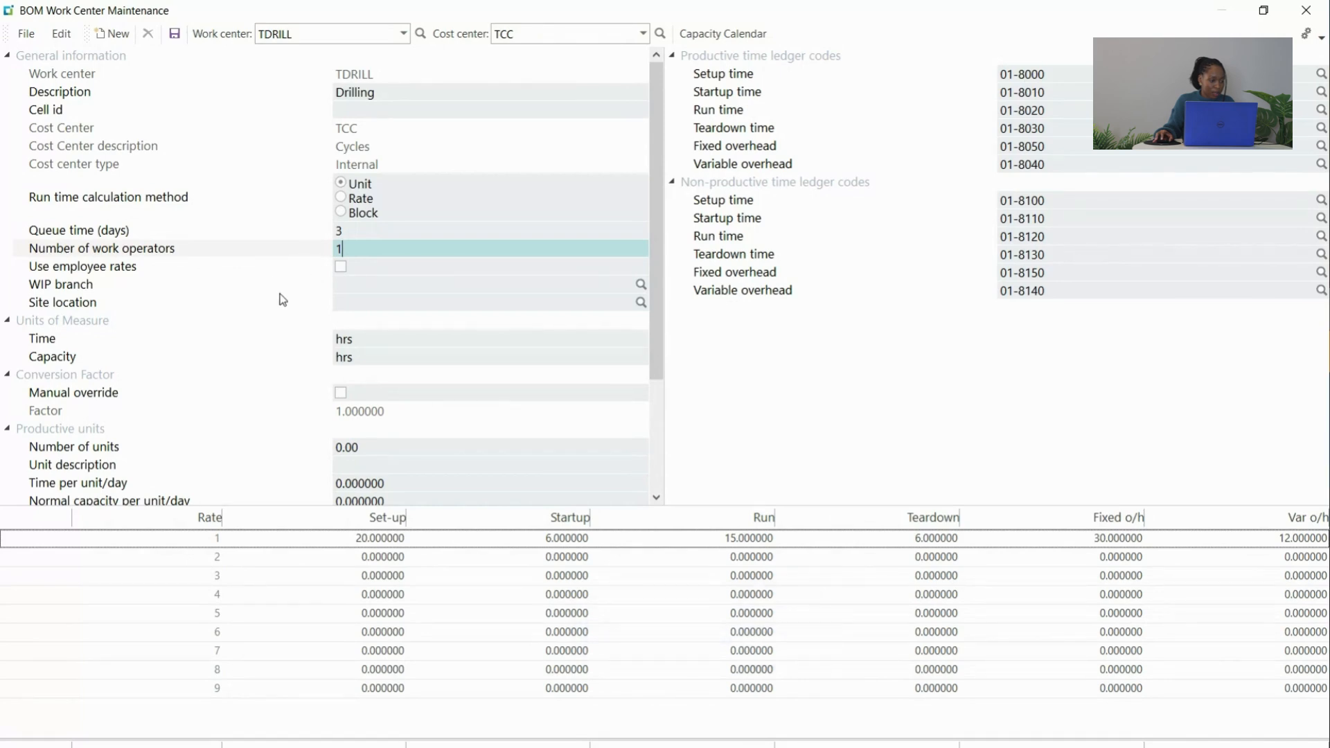
- Set the productive units of work center TDRILL to 4 units with the unit description DRILL
{"action": "scroll", "coordinate": [280, 331], "scroll_direction": "down", "scroll_amount": 1}
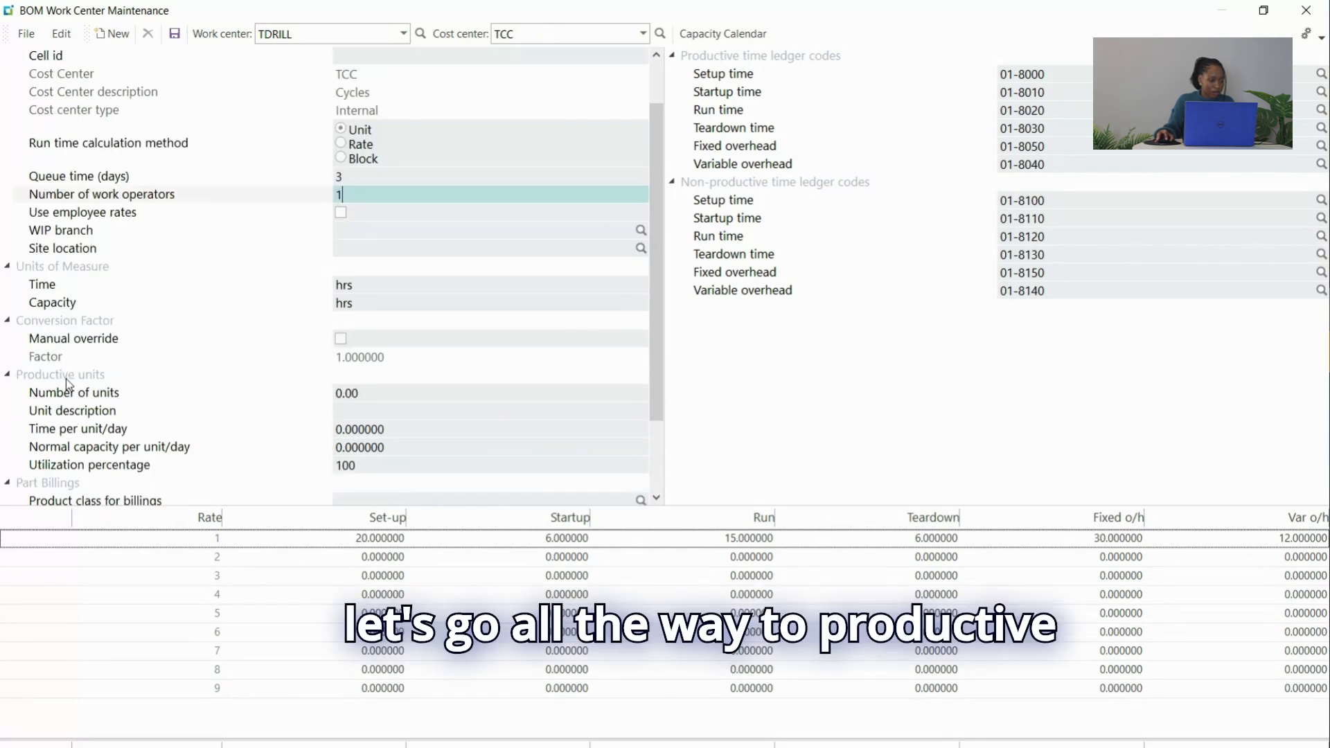
{"action": "left_click", "coordinate": [312, 392]}
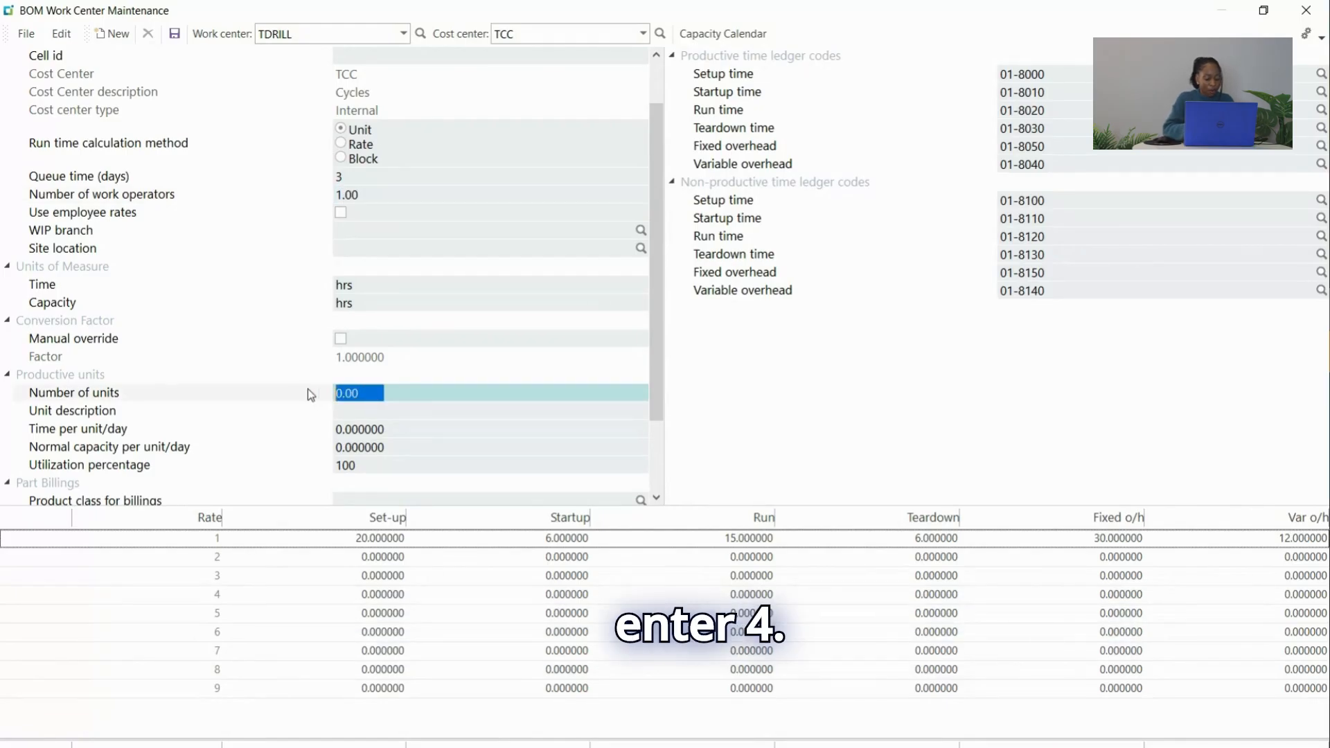
{"action": "type", "text": "4"}
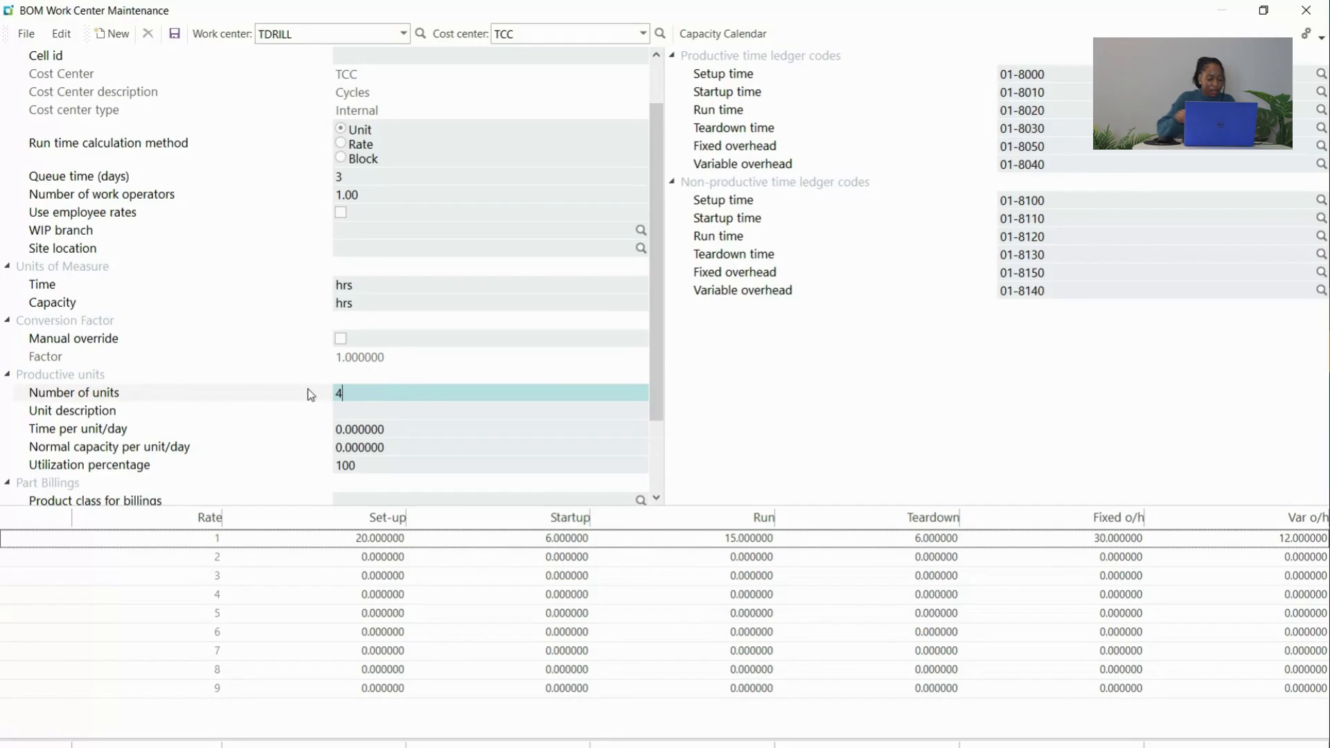
{"action": "left_click", "coordinate": [352, 411]}
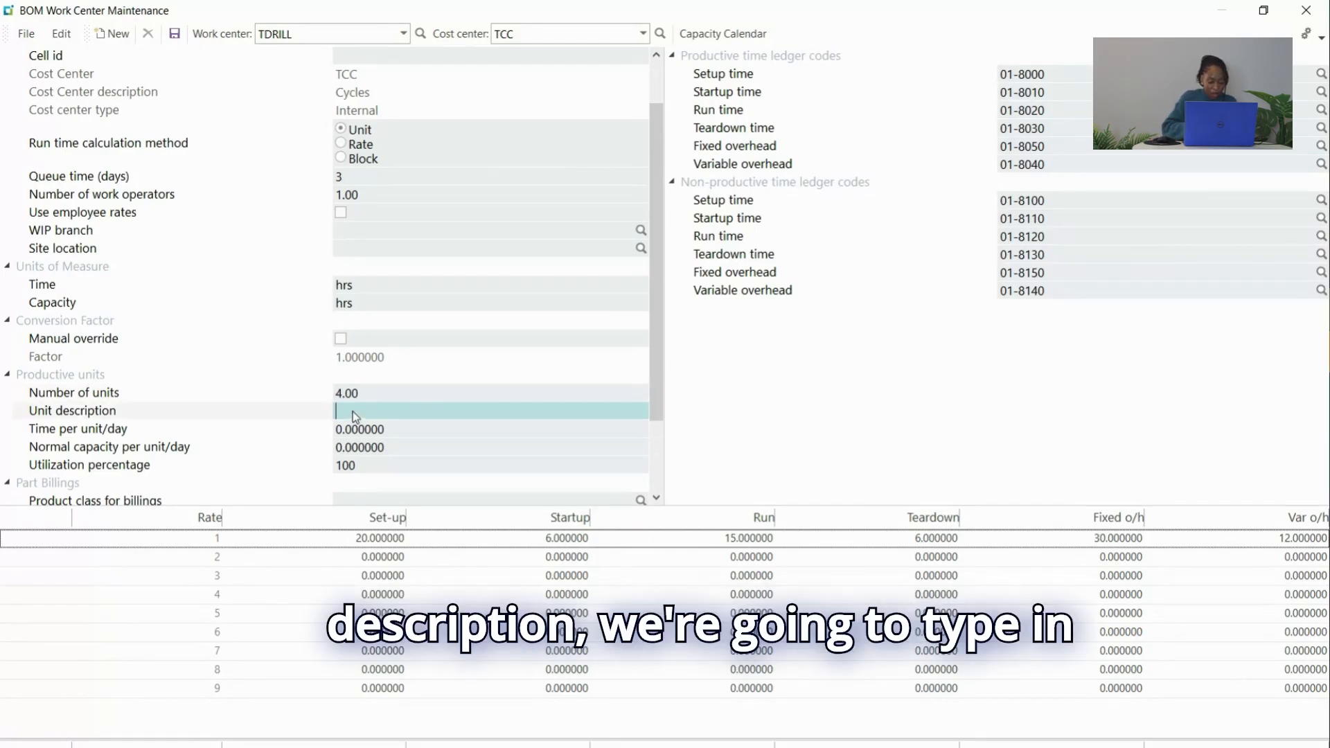
{"action": "type", "text": "DRI"}
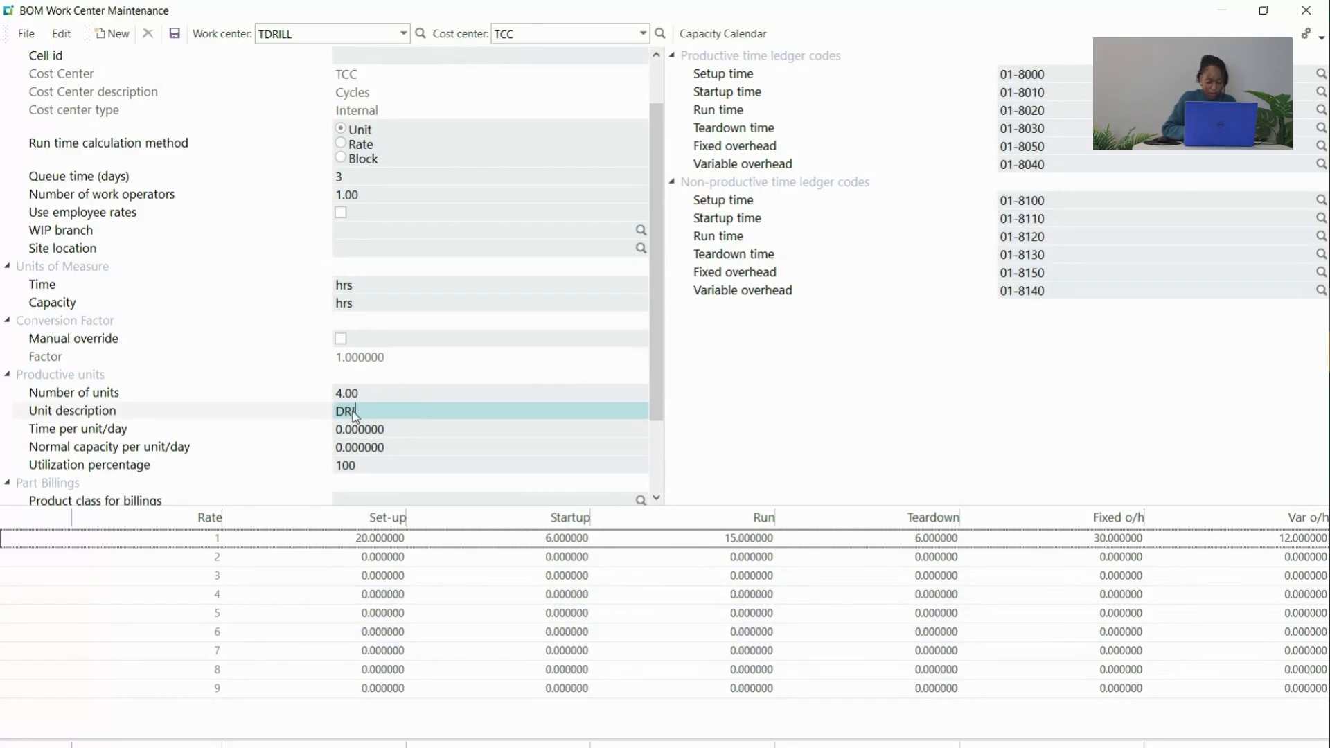
{"action": "type", "text": "LL"}
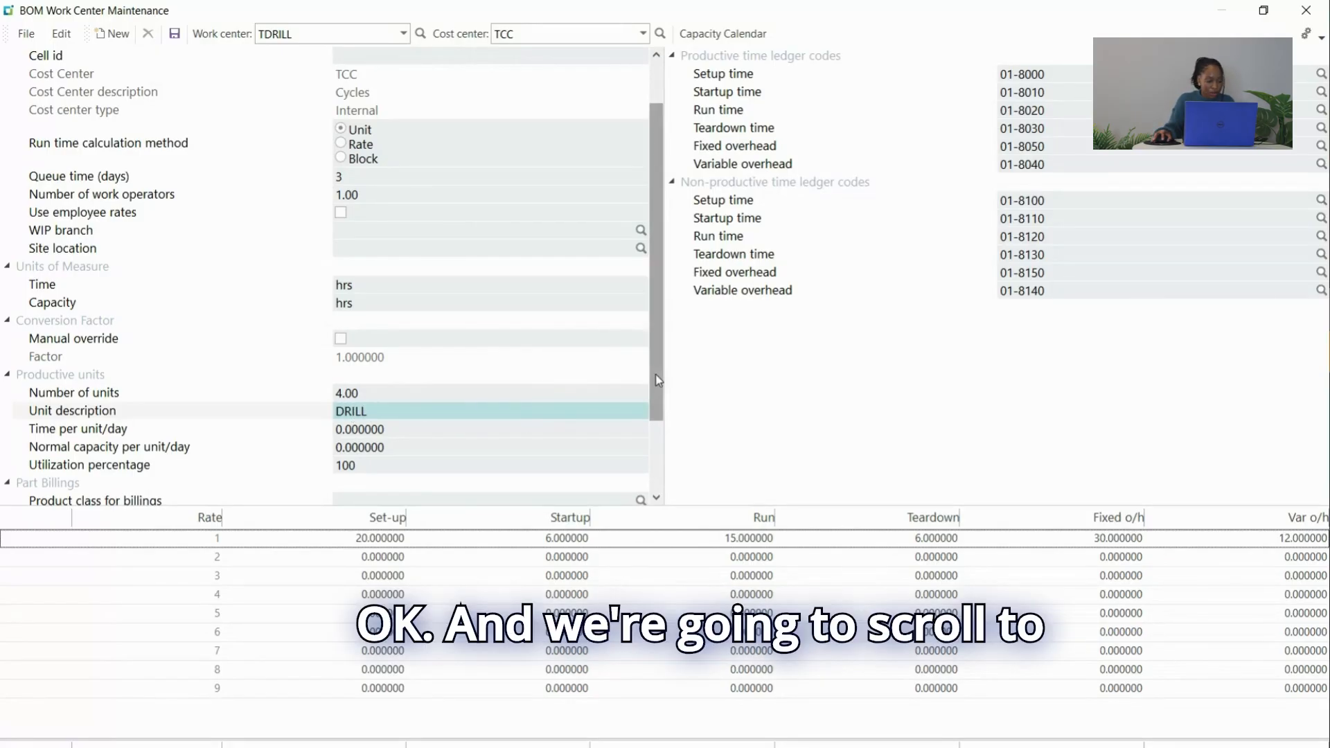
- Set the normal capacity per unit/day of TDRILL to 8 and save the work center
{"action": "scroll", "coordinate": [655, 374], "scroll_direction": "down", "scroll_amount": 2}
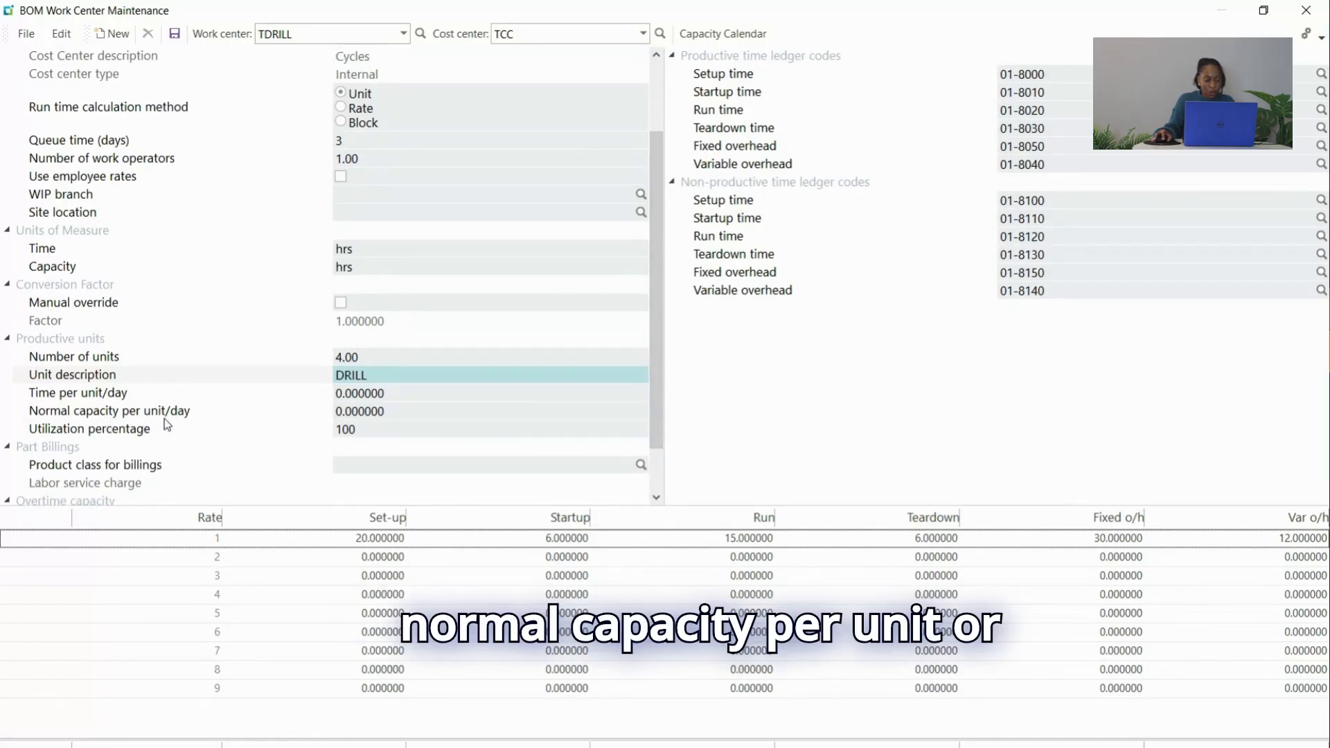
{"action": "left_click", "coordinate": [352, 411]}
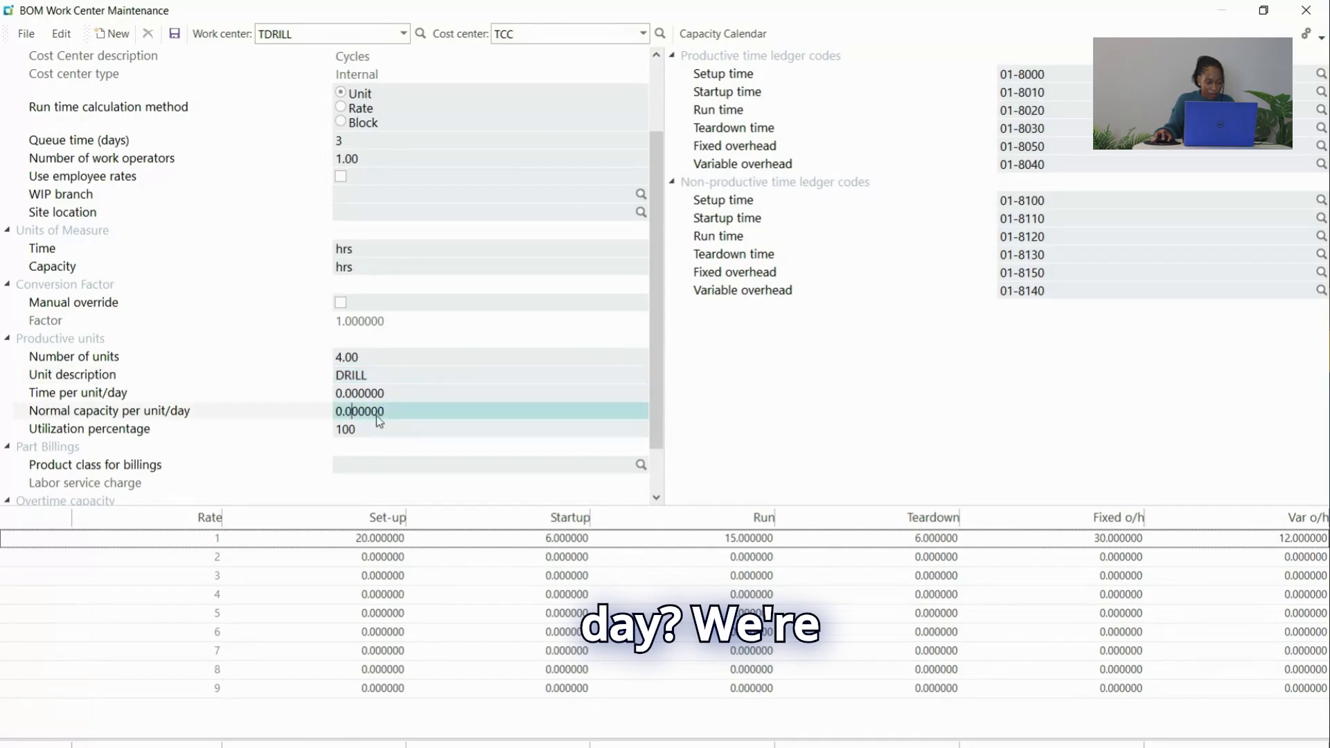
{"action": "left_click_drag", "start_coordinate": [400, 416], "coordinate": [323, 410]}
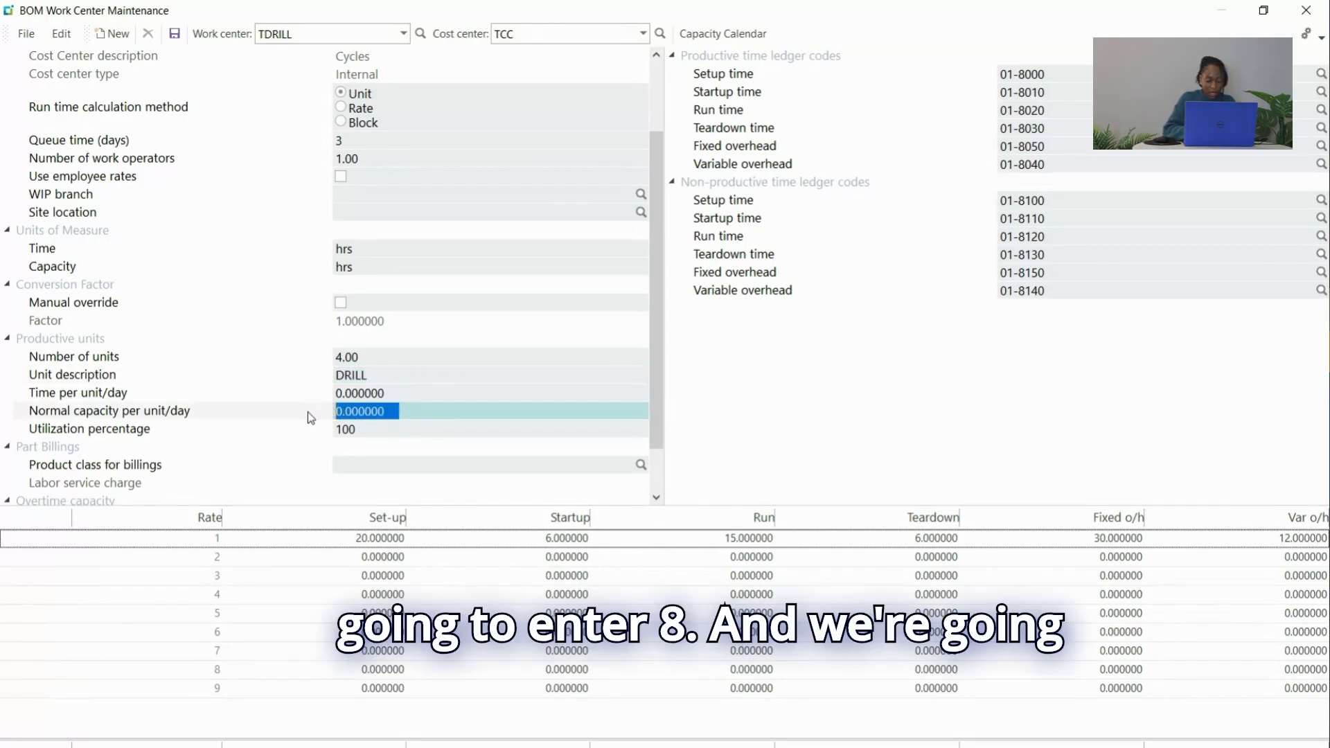
{"action": "type", "text": "8"}
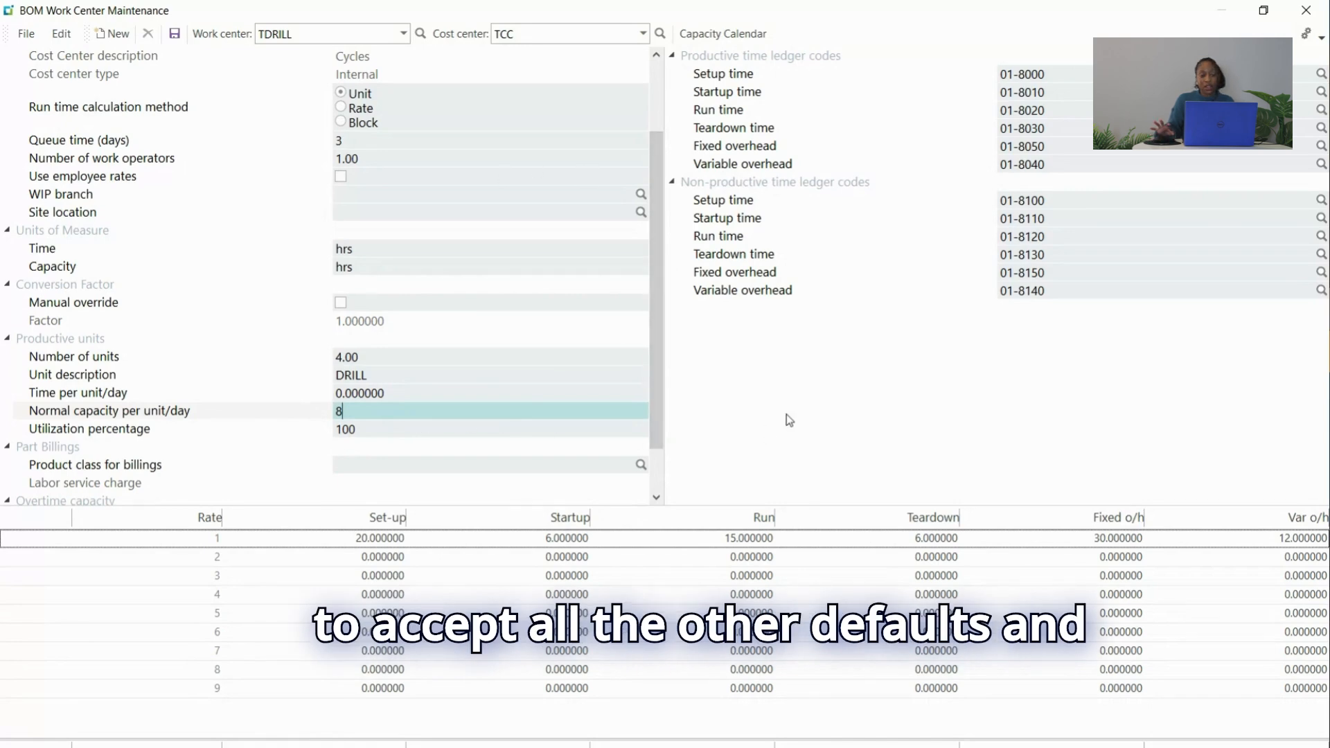
{"action": "left_click", "coordinate": [172, 36]}
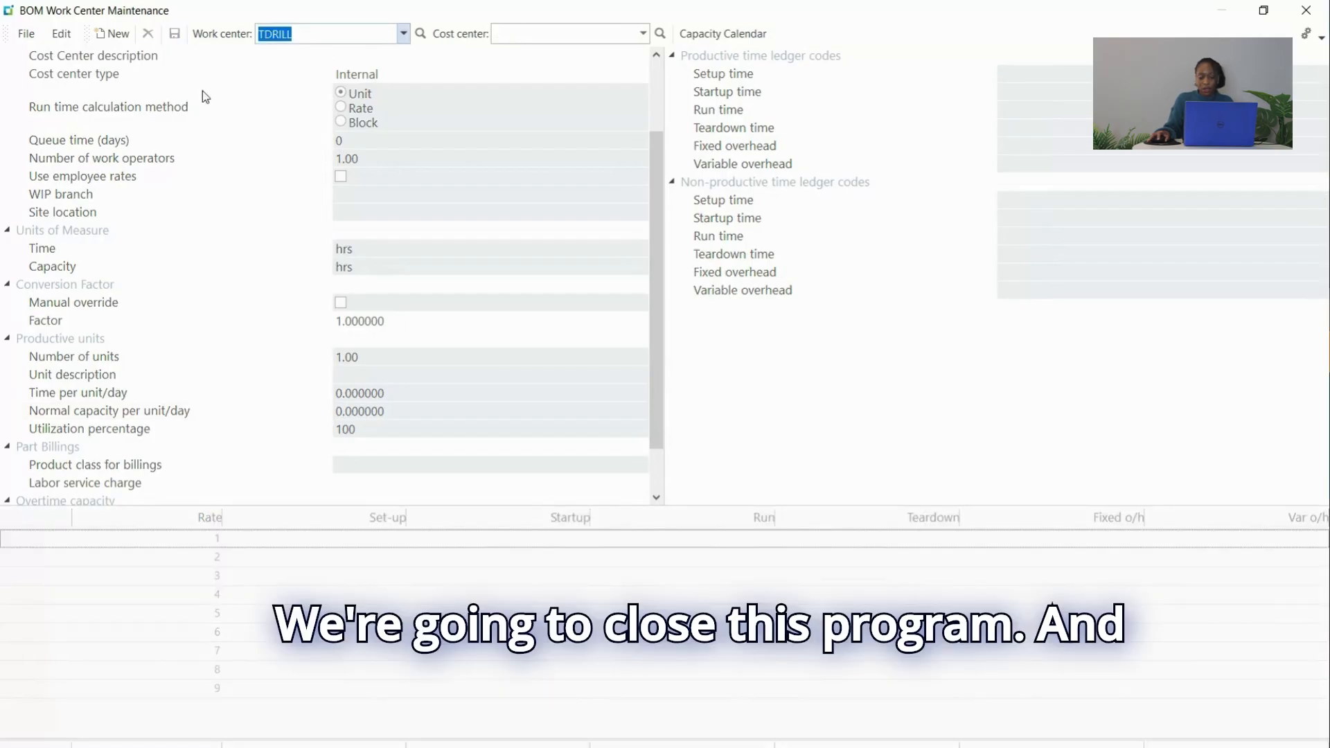
- Close BOM Work Center Maintenance and reopen it from the Bill of Materials setup programs in a maximized window
{"action": "left_click", "coordinate": [1306, 10]}
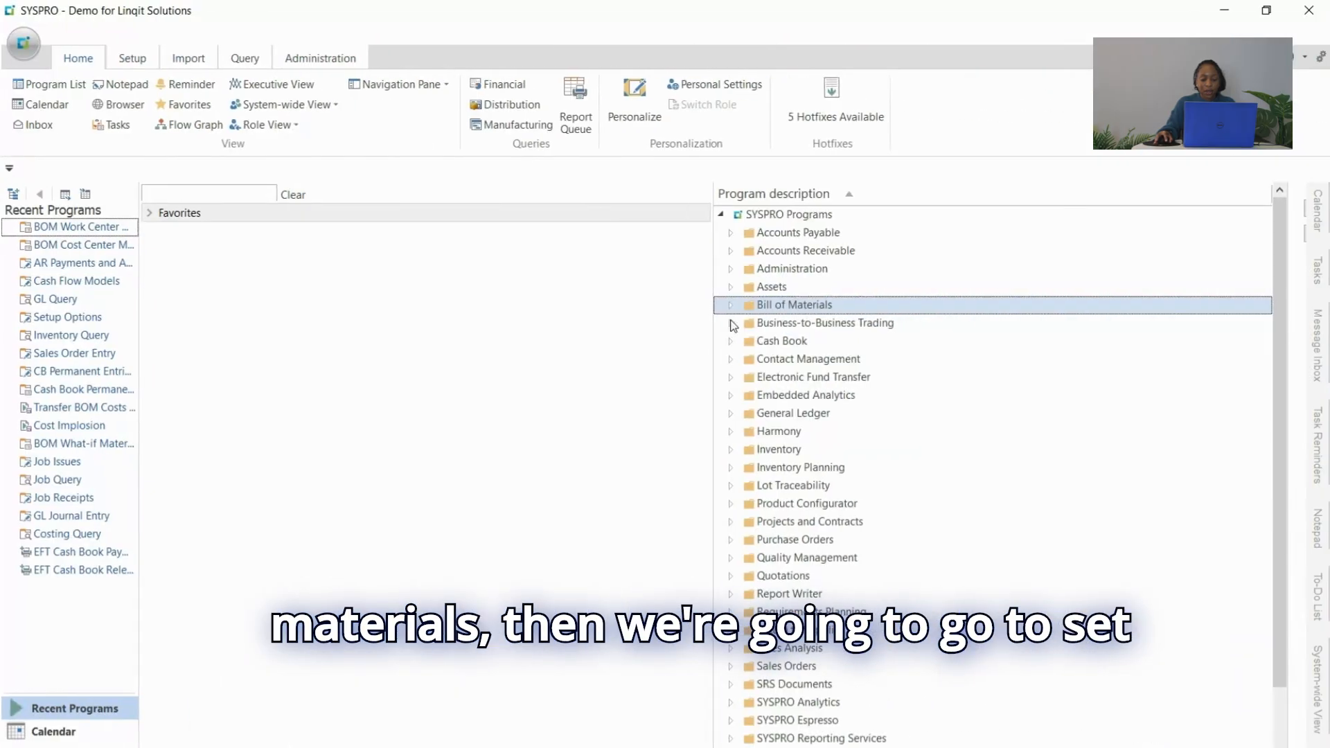
{"action": "left_click", "coordinate": [730, 304]}
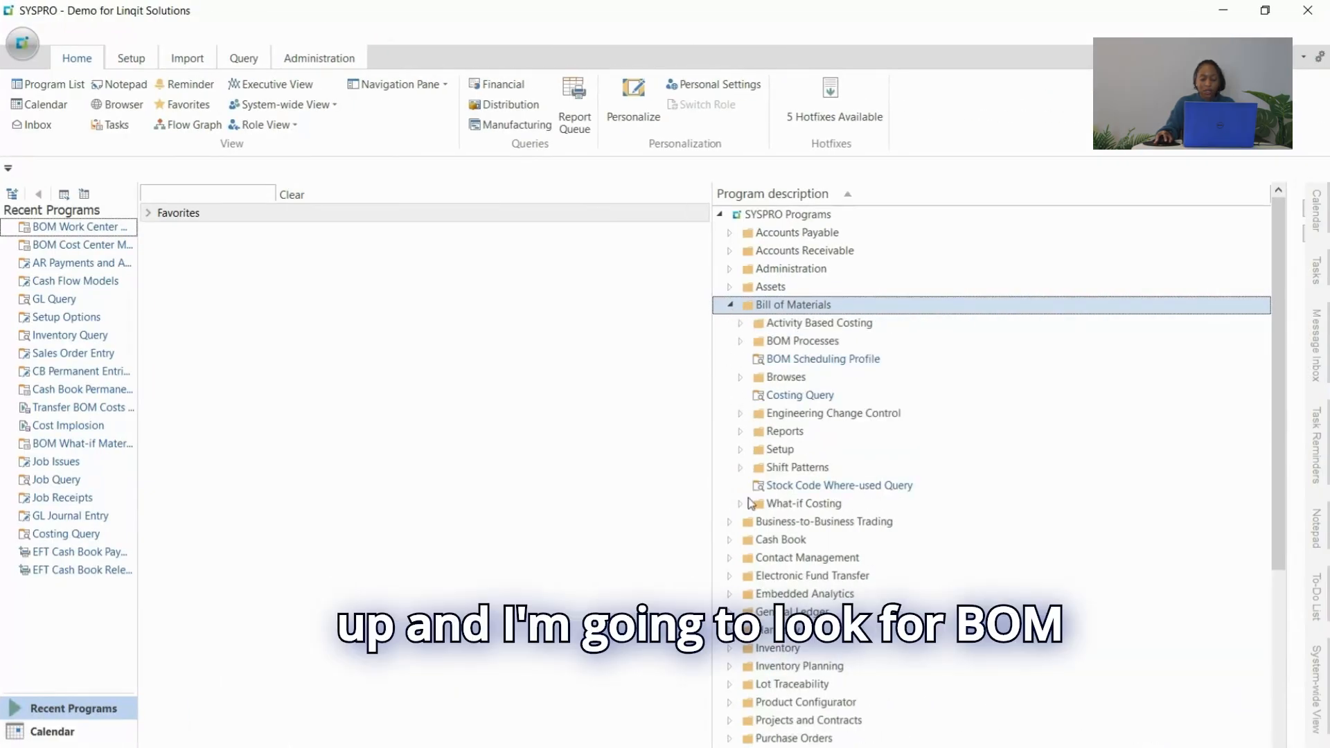
{"action": "left_click", "coordinate": [741, 451]}
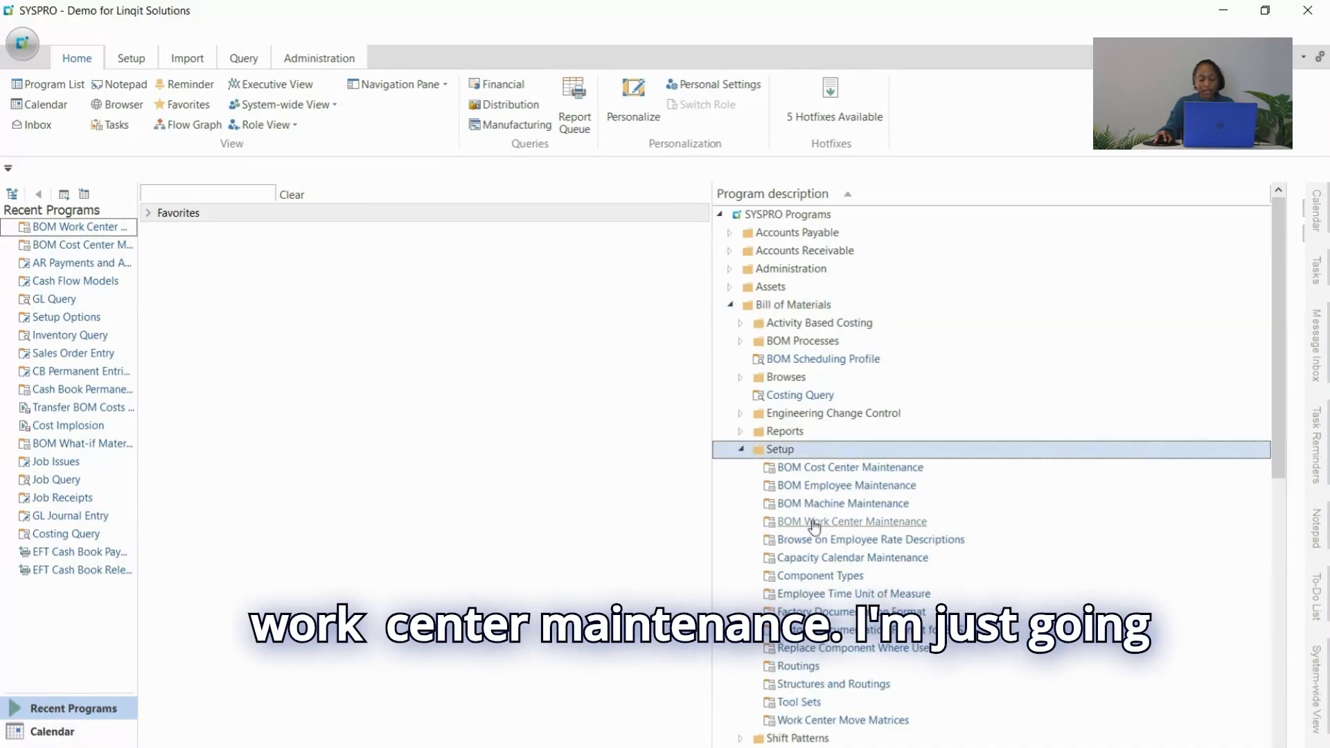
{"action": "double_click", "coordinate": [853, 527]}
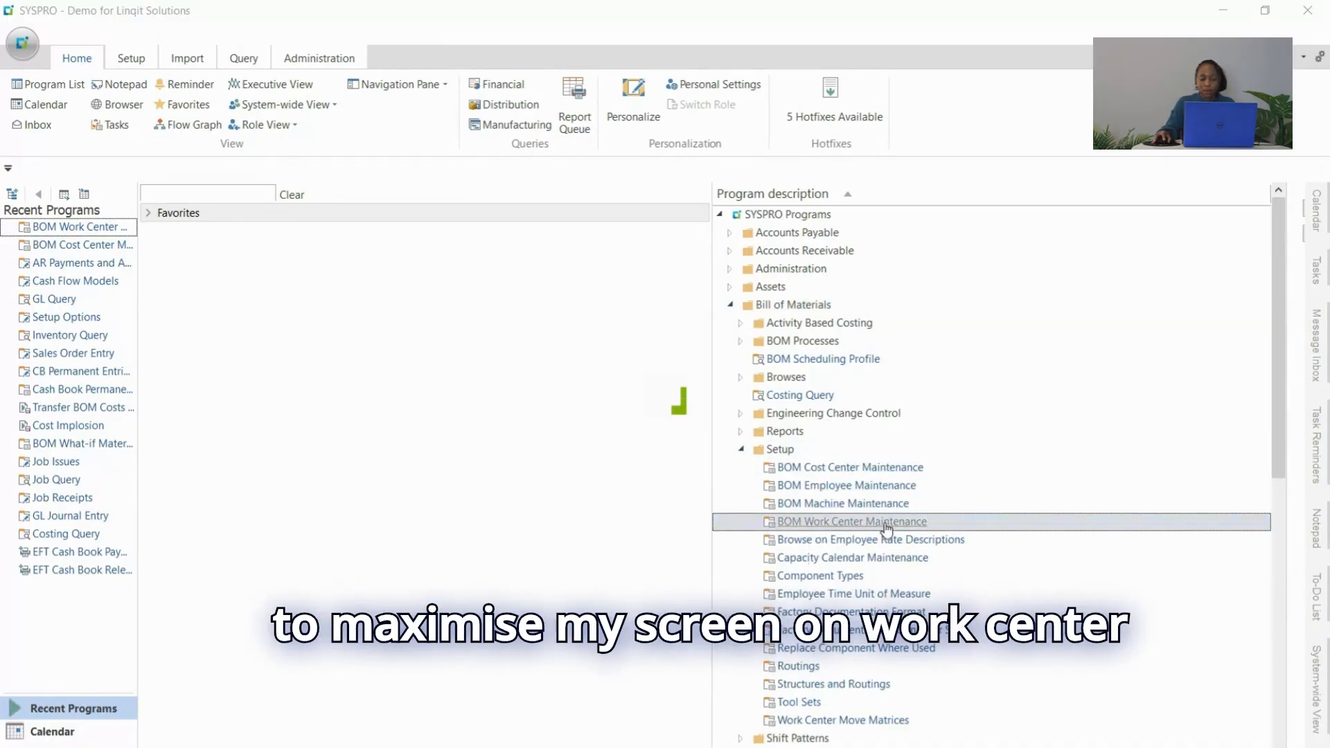
{"action": "left_click", "coordinate": [1047, 116]}
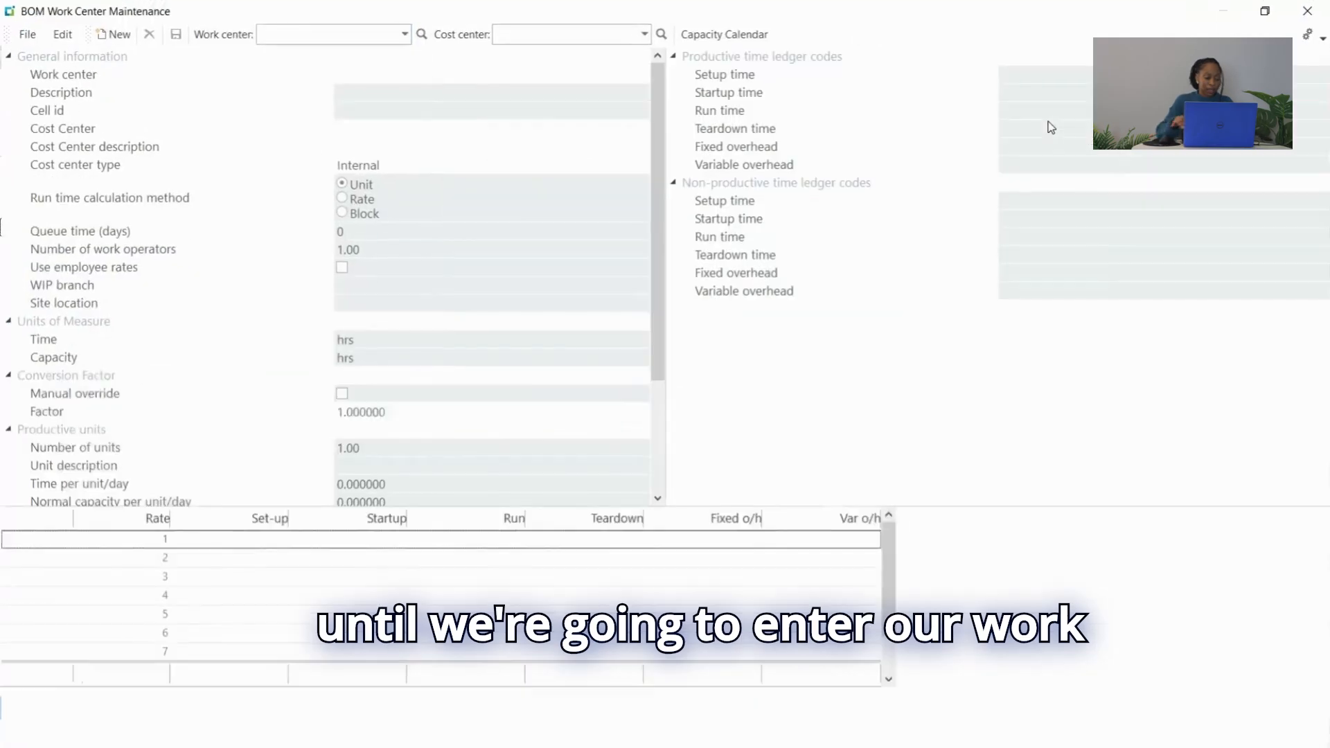
- Start a new work center TGALV linked to cost center TSC and describe it as Galvanizing
{"action": "left_click", "coordinate": [322, 36]}
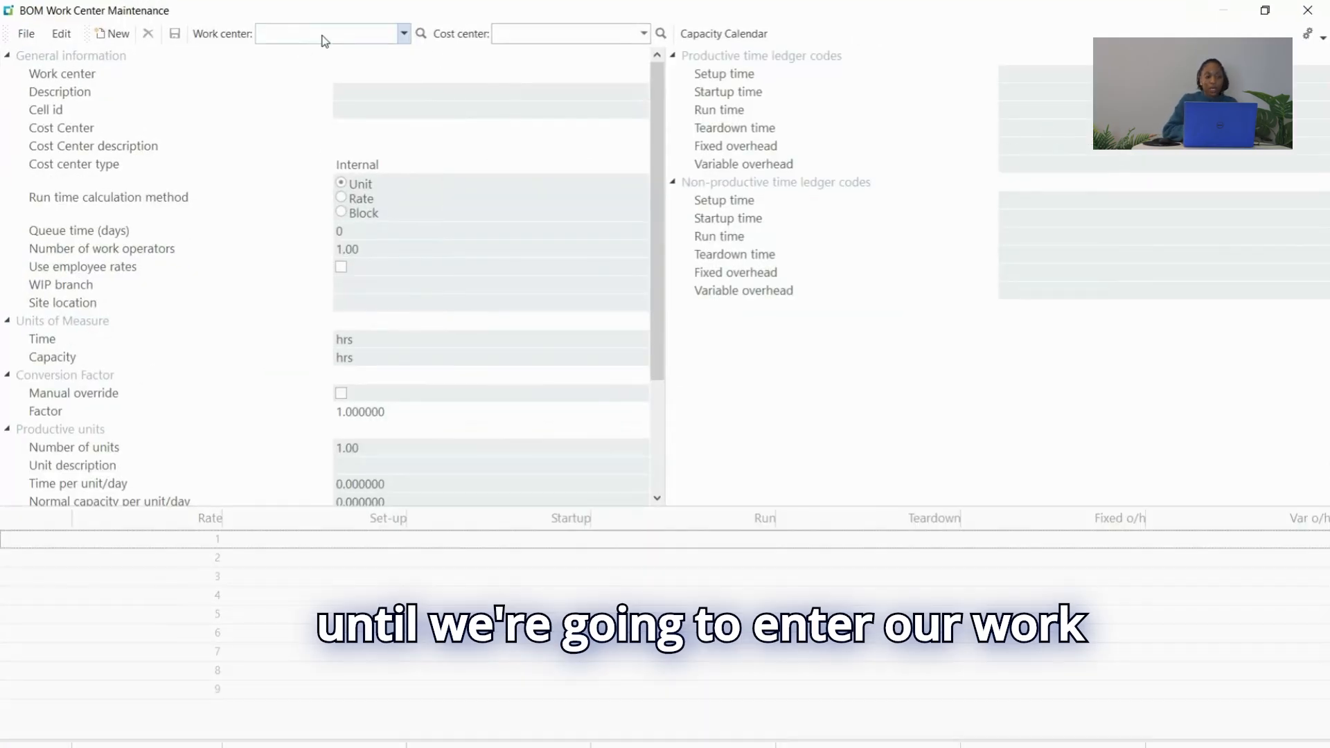
{"action": "type", "text": "TG"}
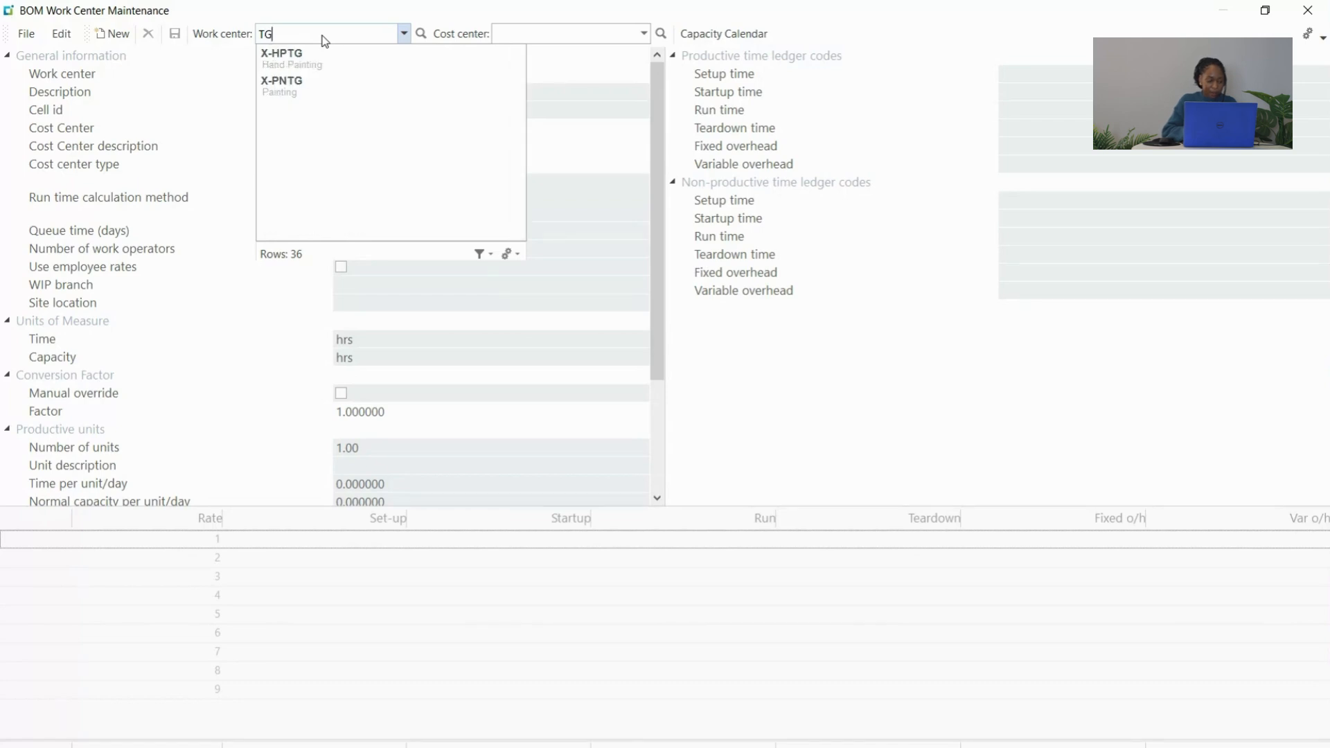
{"action": "type", "text": "A"}
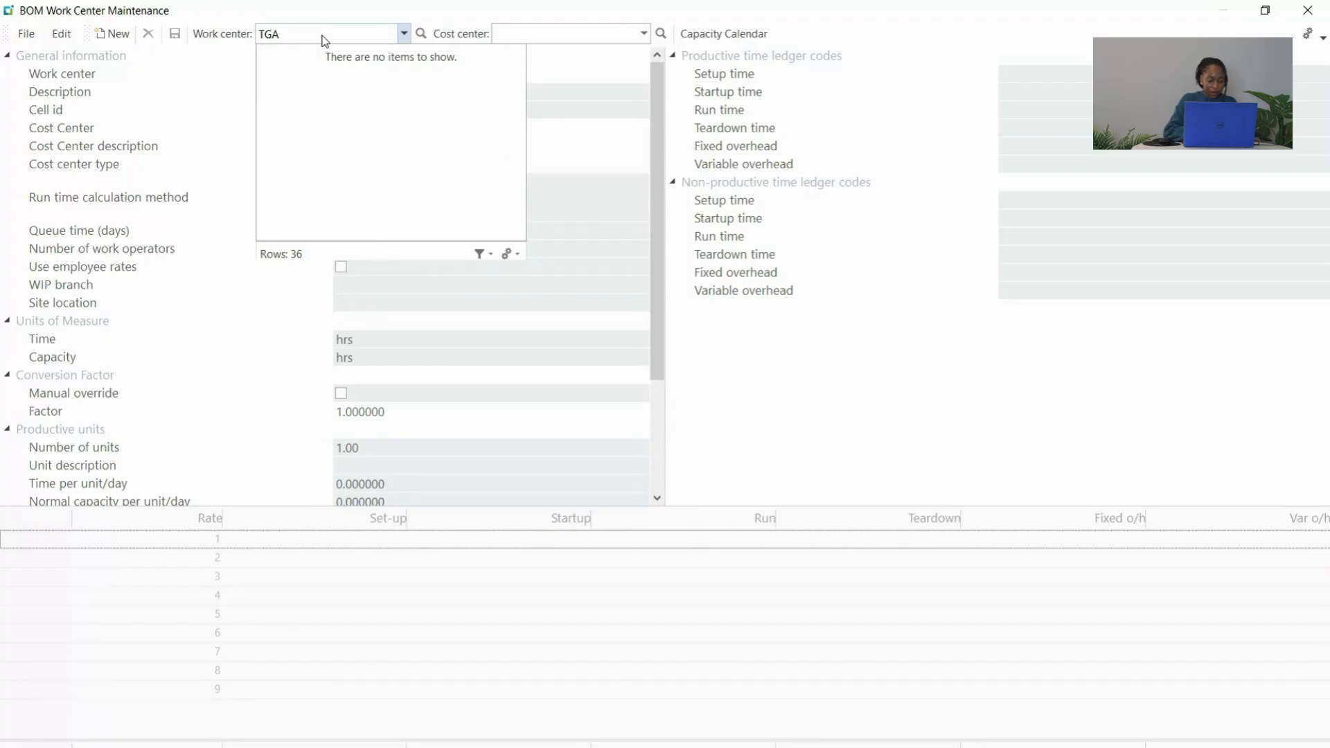
{"action": "type", "text": "LV"}
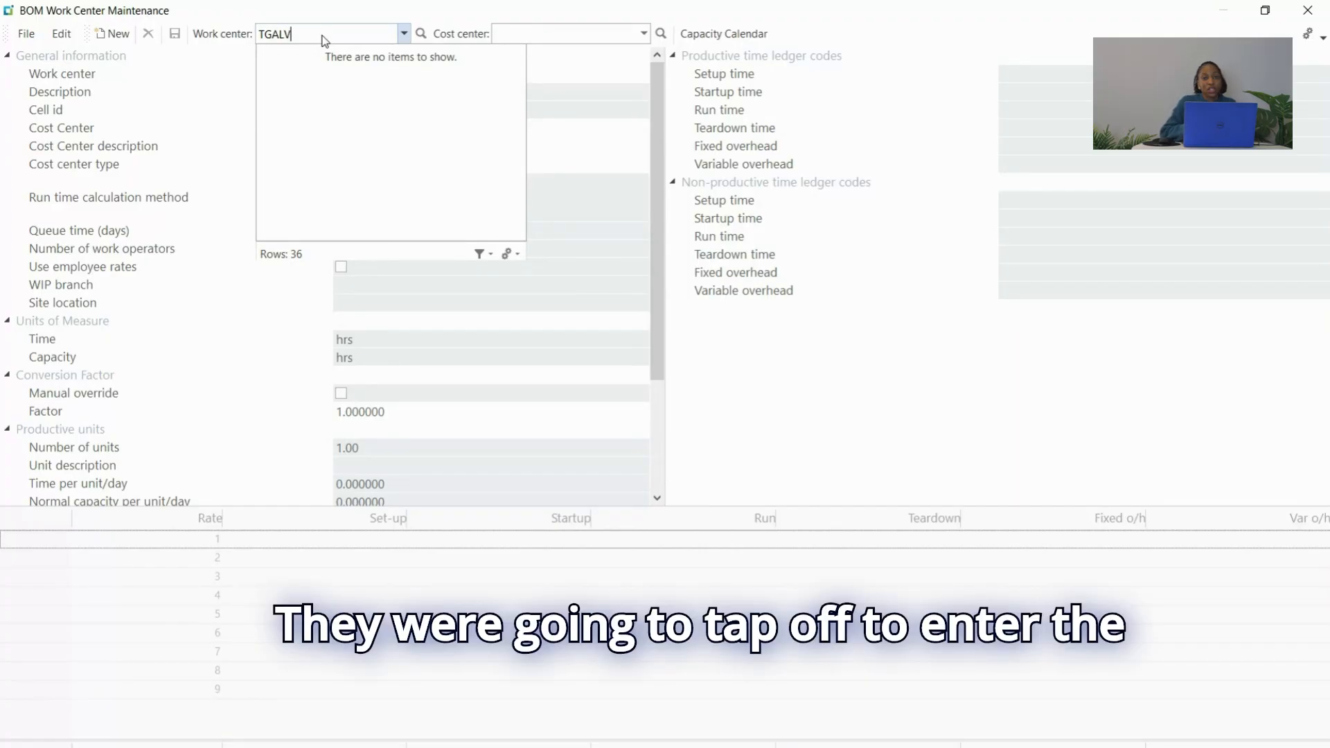
{"action": "key", "text": "Tab"}
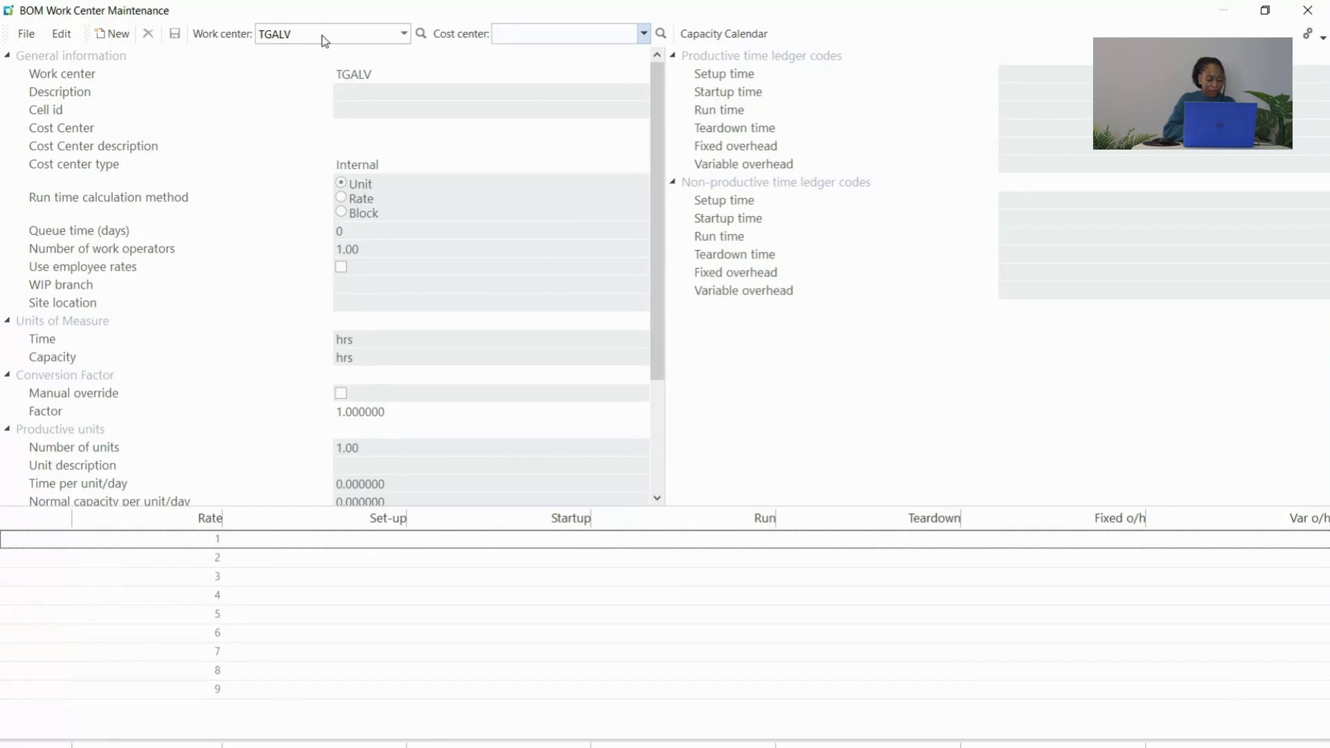
{"action": "type", "text": "TSC"}
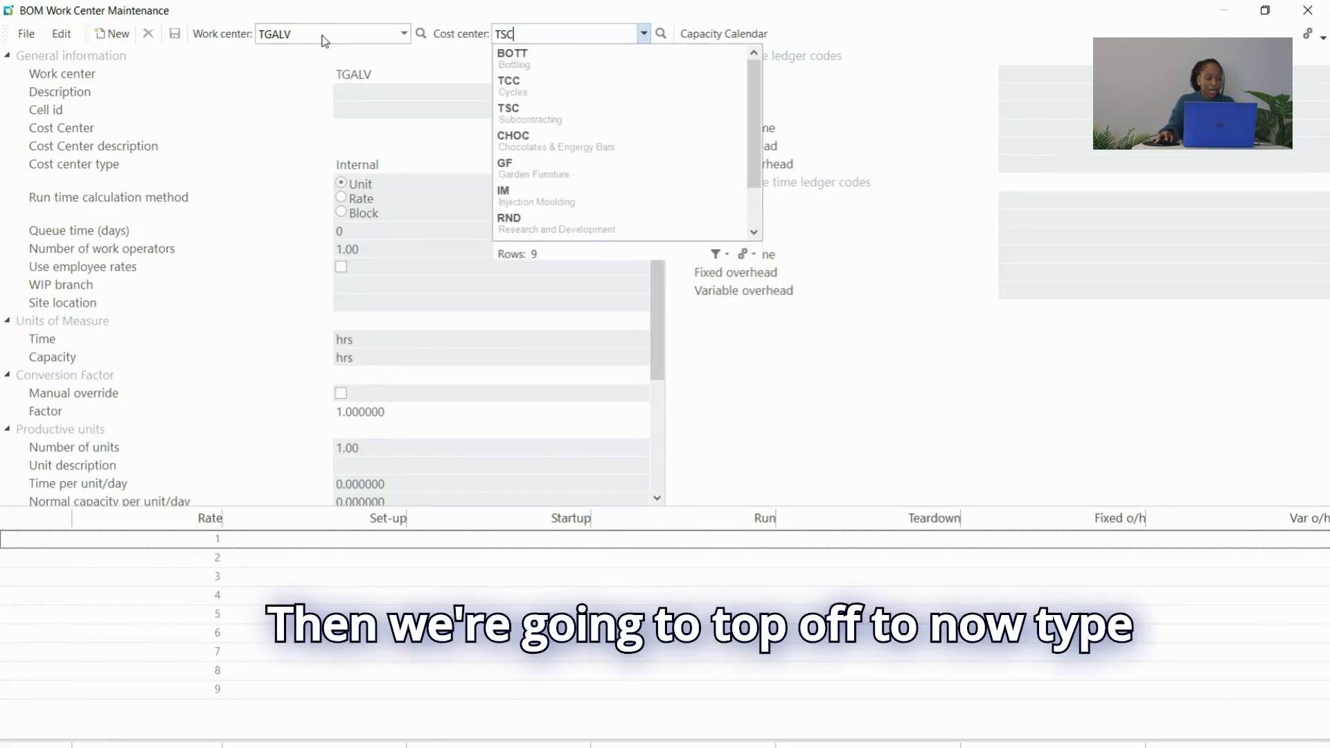
{"action": "key", "text": "Return"}
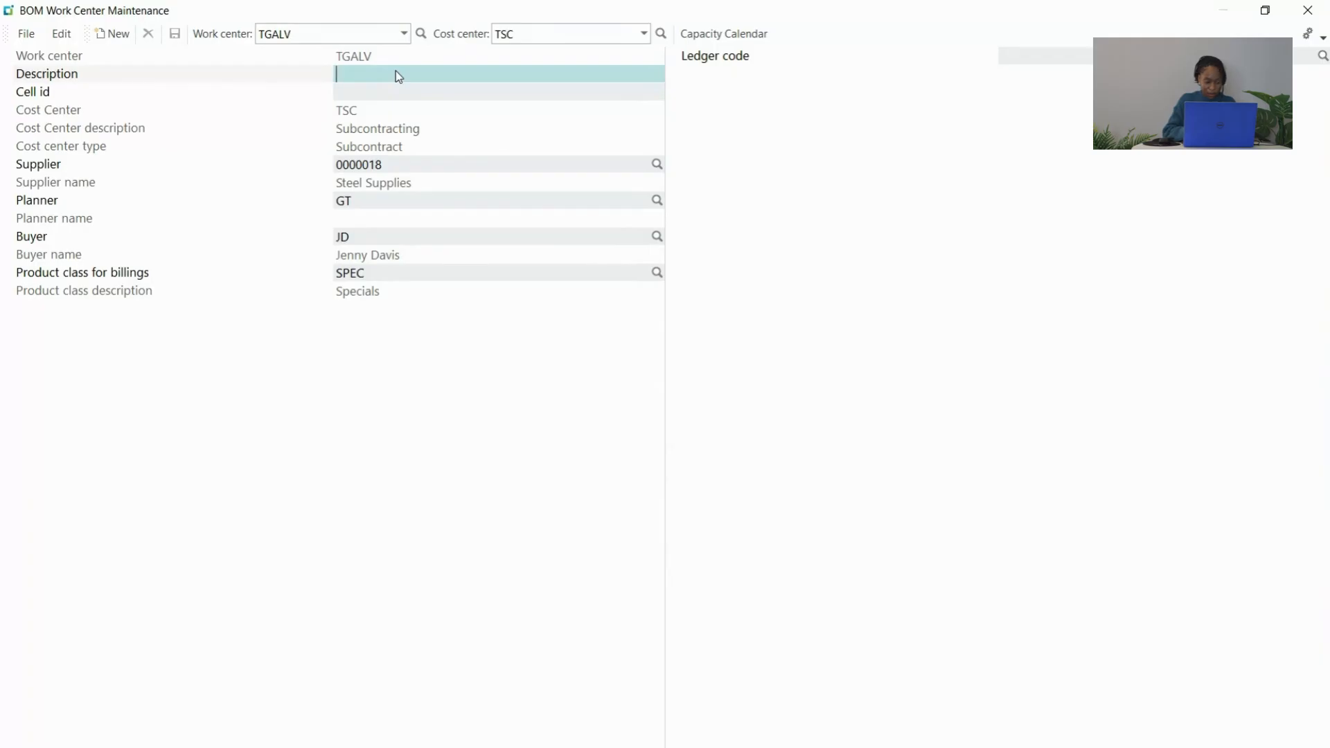
{"action": "type", "text": "Galvani"}
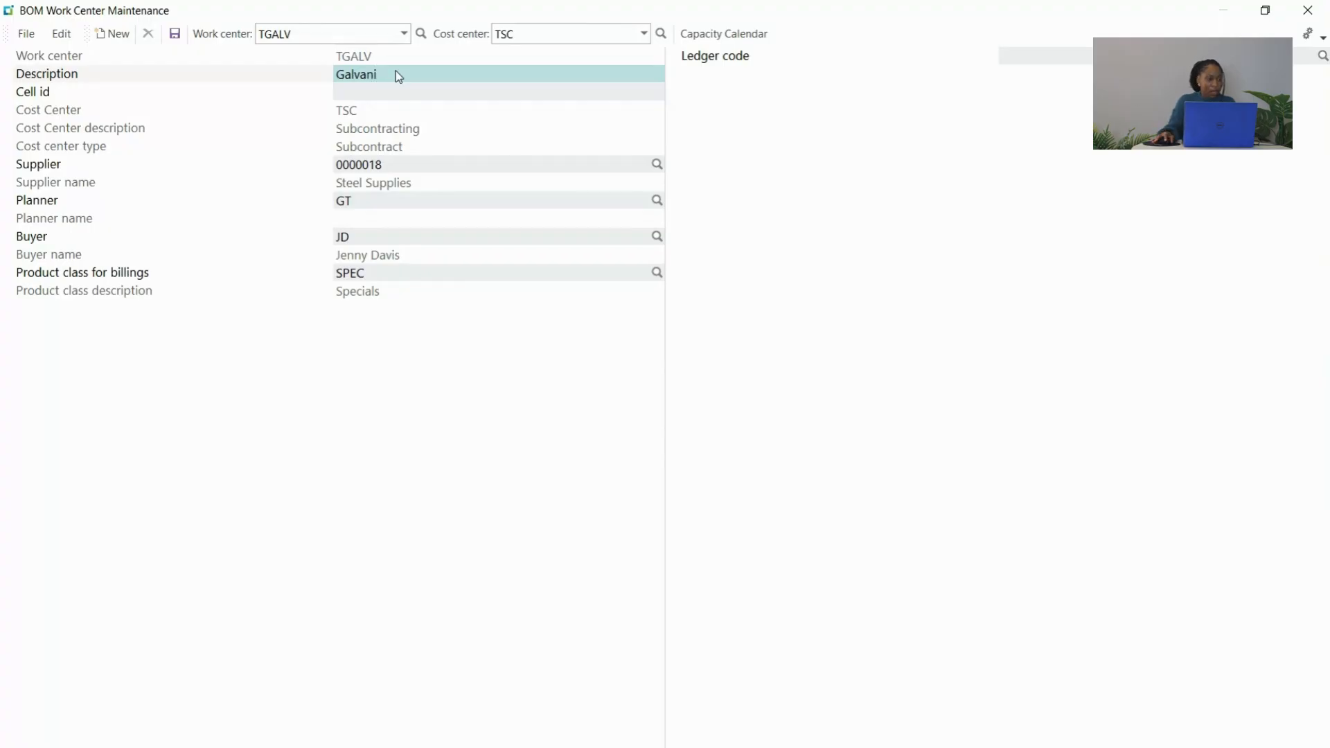
{"action": "type", "text": "zing"}
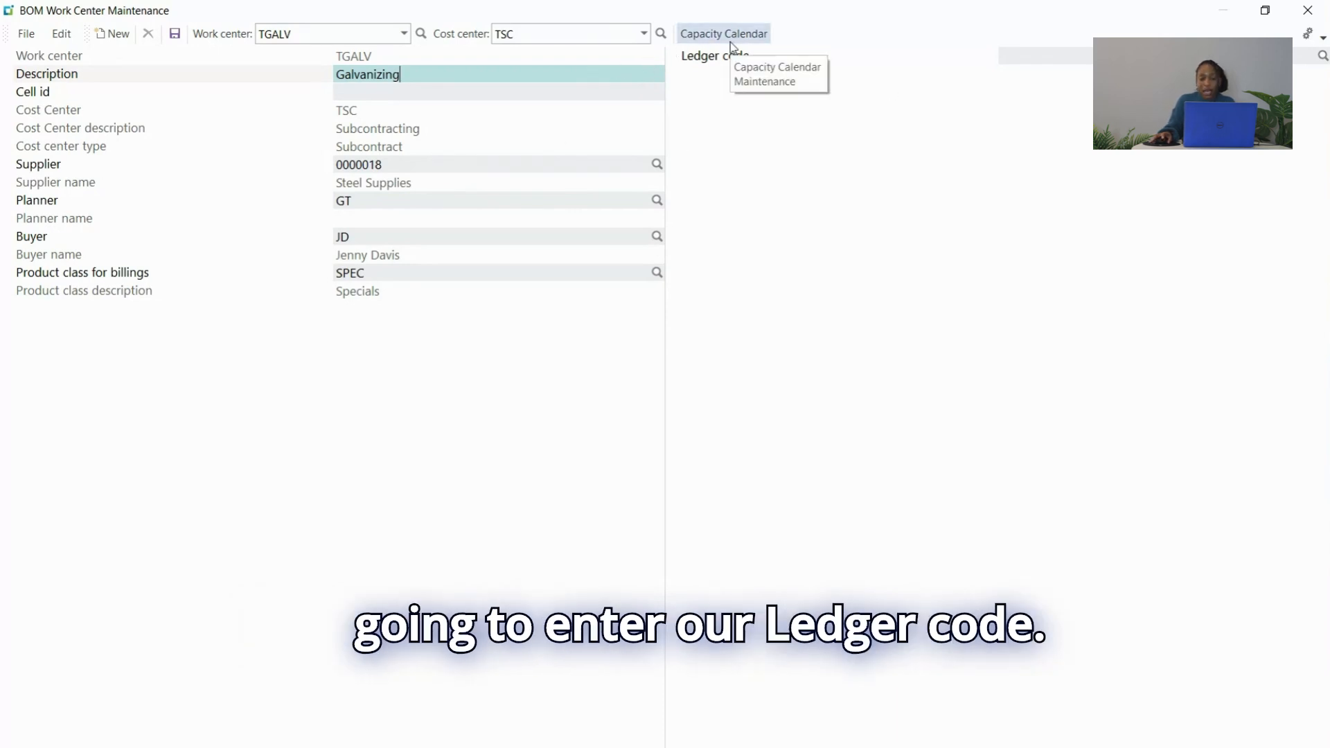
- Set the ledger code of work center TGALV to 01-8170, and save and close the work center program
{"action": "left_click", "coordinate": [1057, 54]}
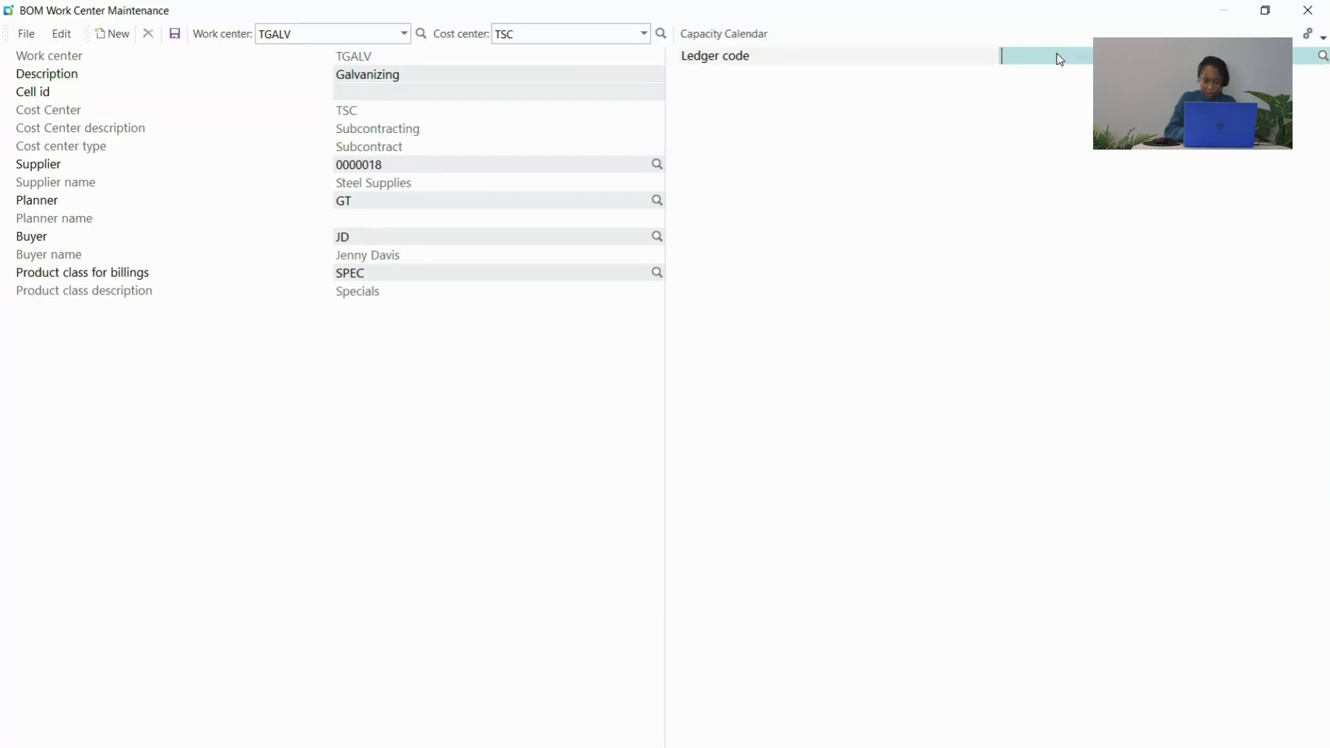
{"action": "type", "text": "01-"}
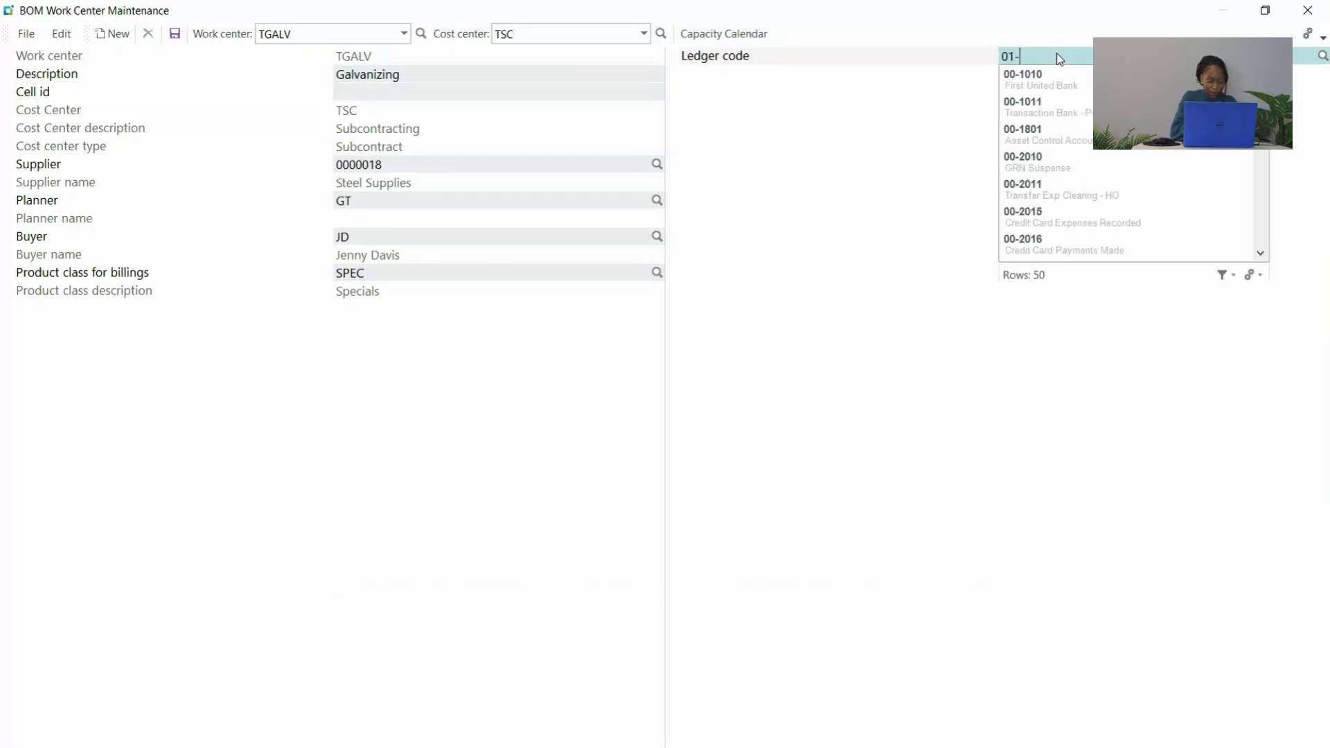
{"action": "type", "text": "8"}
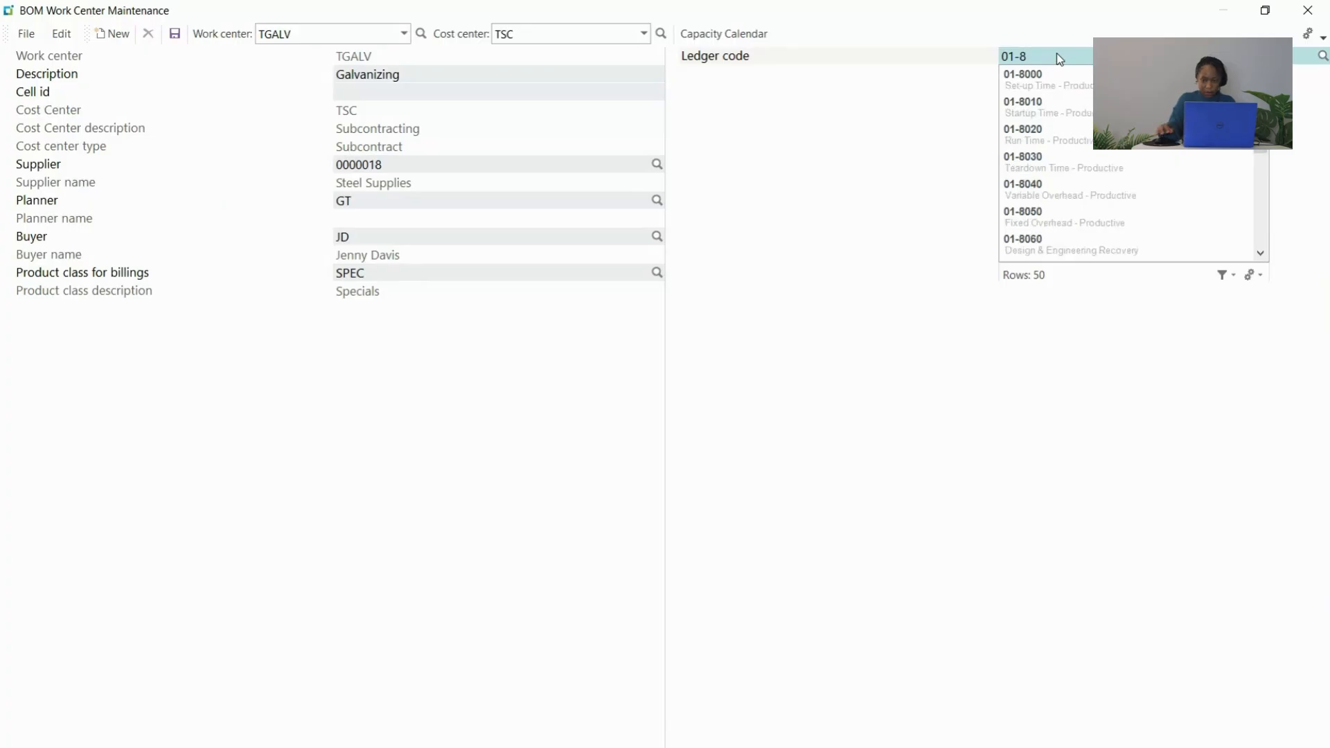
{"action": "type", "text": "170"}
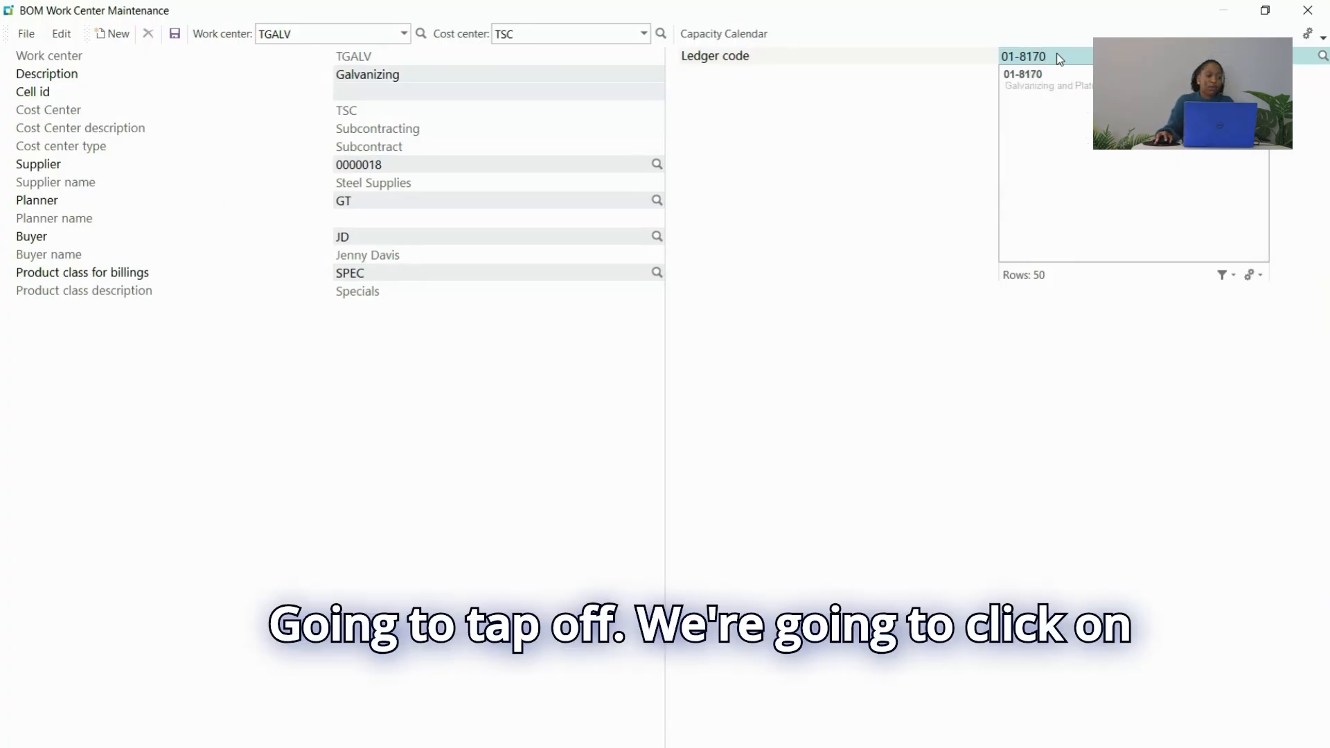
{"action": "key", "text": "Tab"}
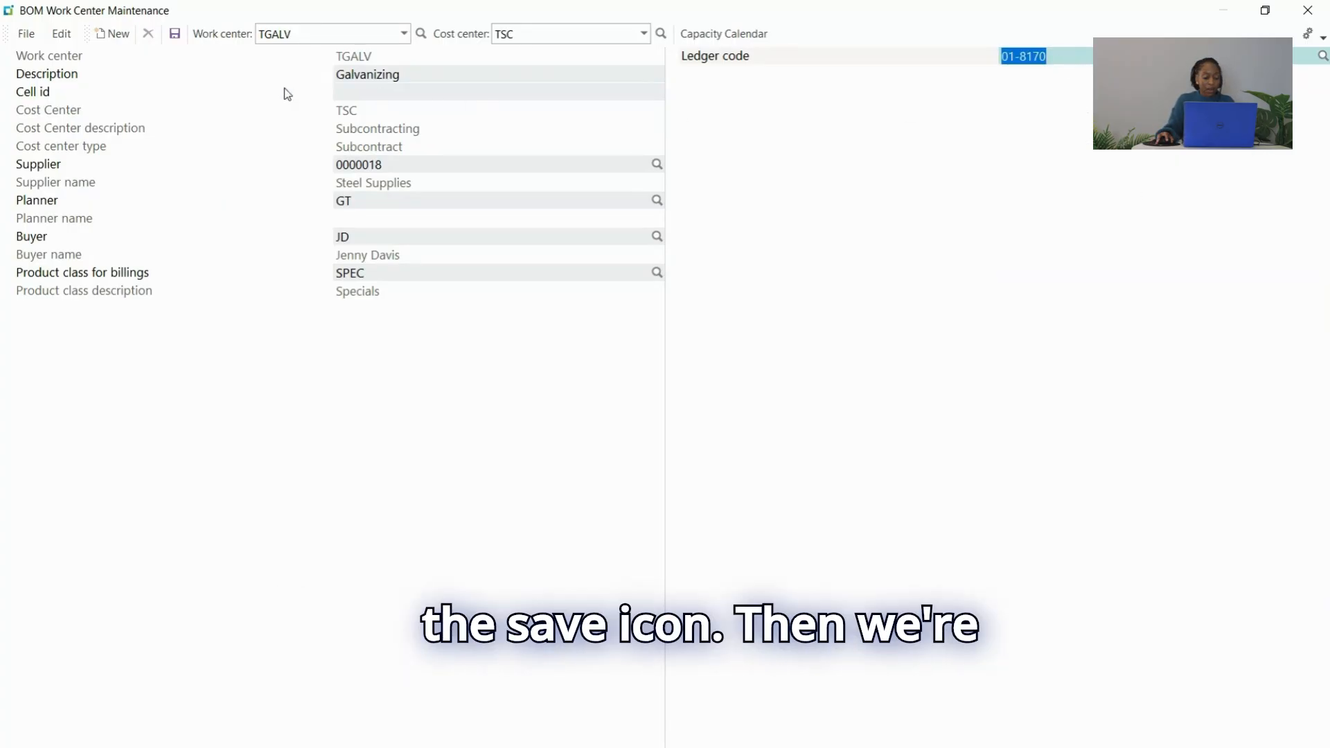
{"action": "left_click", "coordinate": [176, 39]}
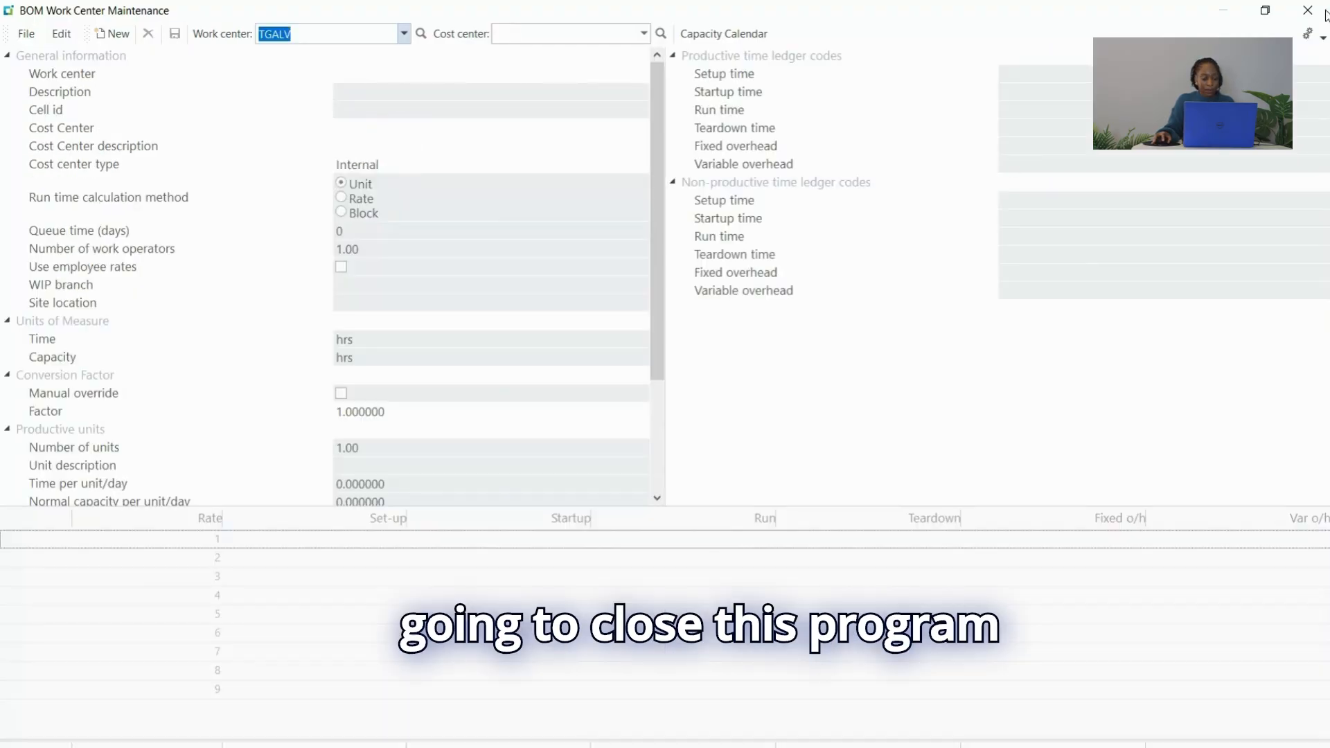
{"action": "left_click", "coordinate": [1305, 12]}
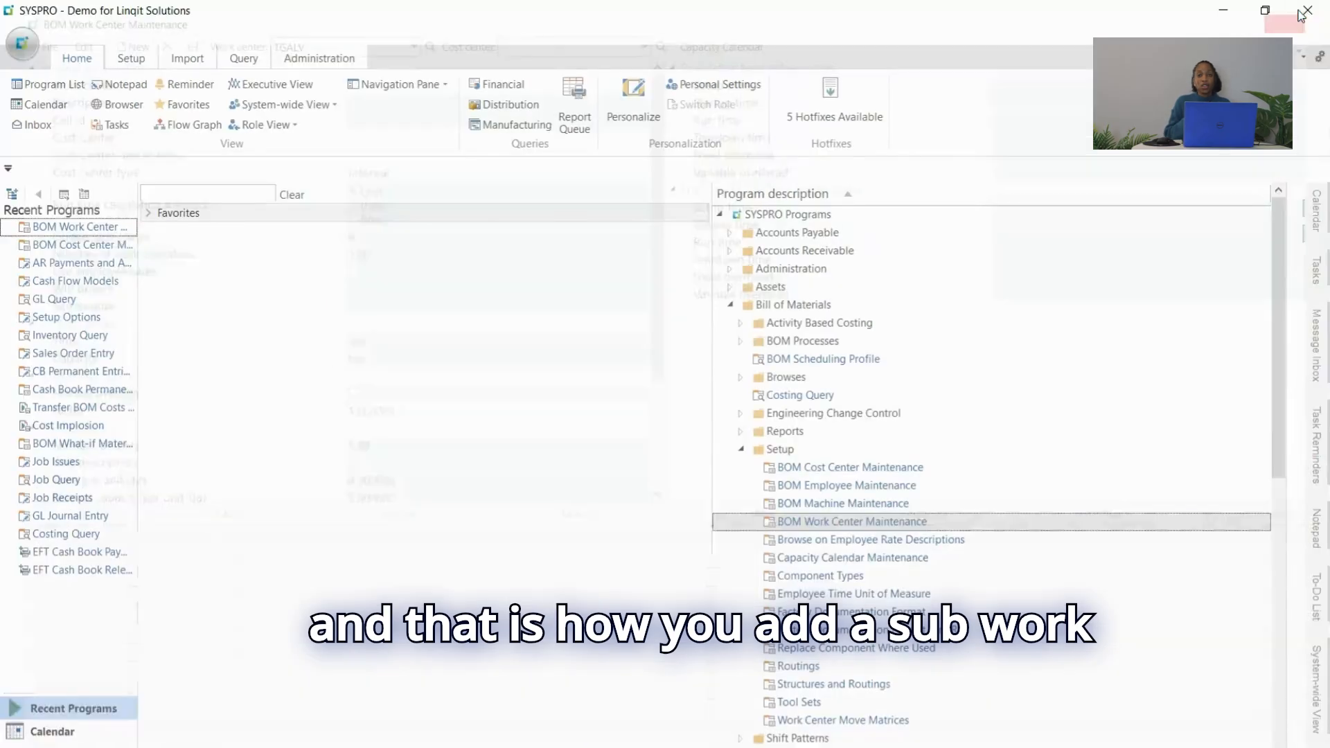